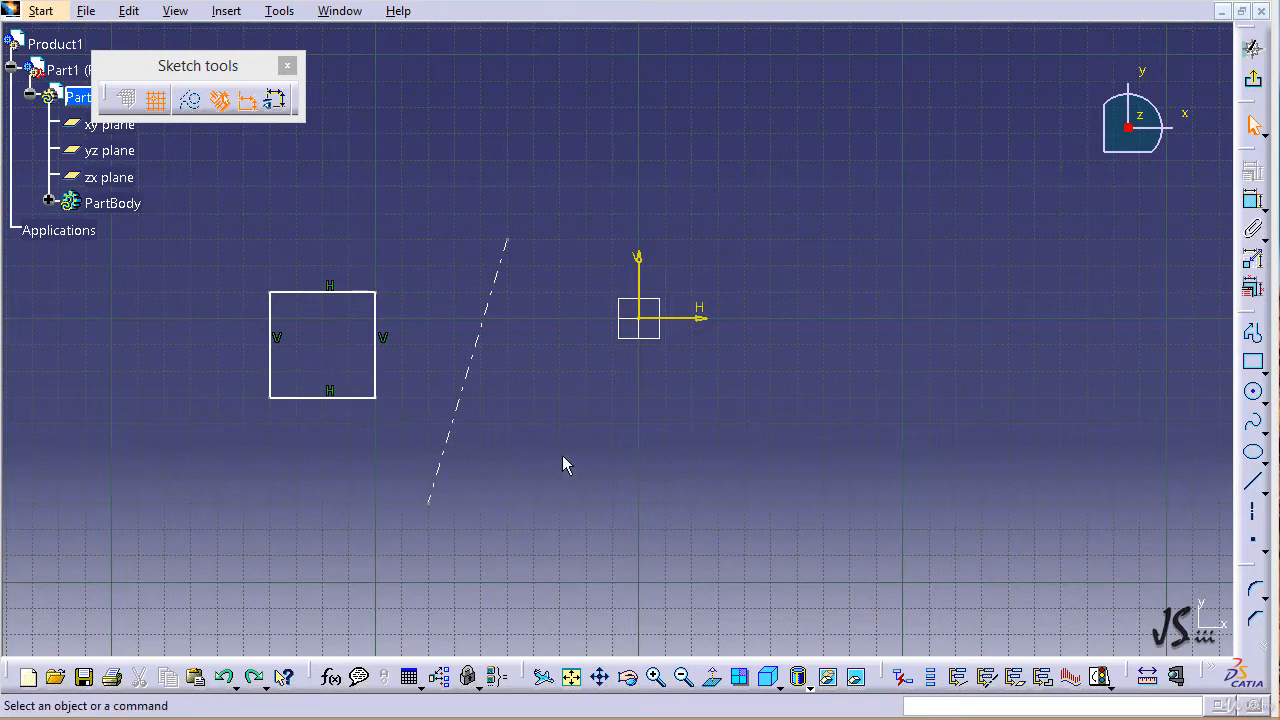
- Mirror the square about the inclined dash-dot axis using the Mirror transformation
mouse_move(424, 258)
mouse_down()
mouse_move(271, 417)
mouse_move(222, 445)
mouse_up()
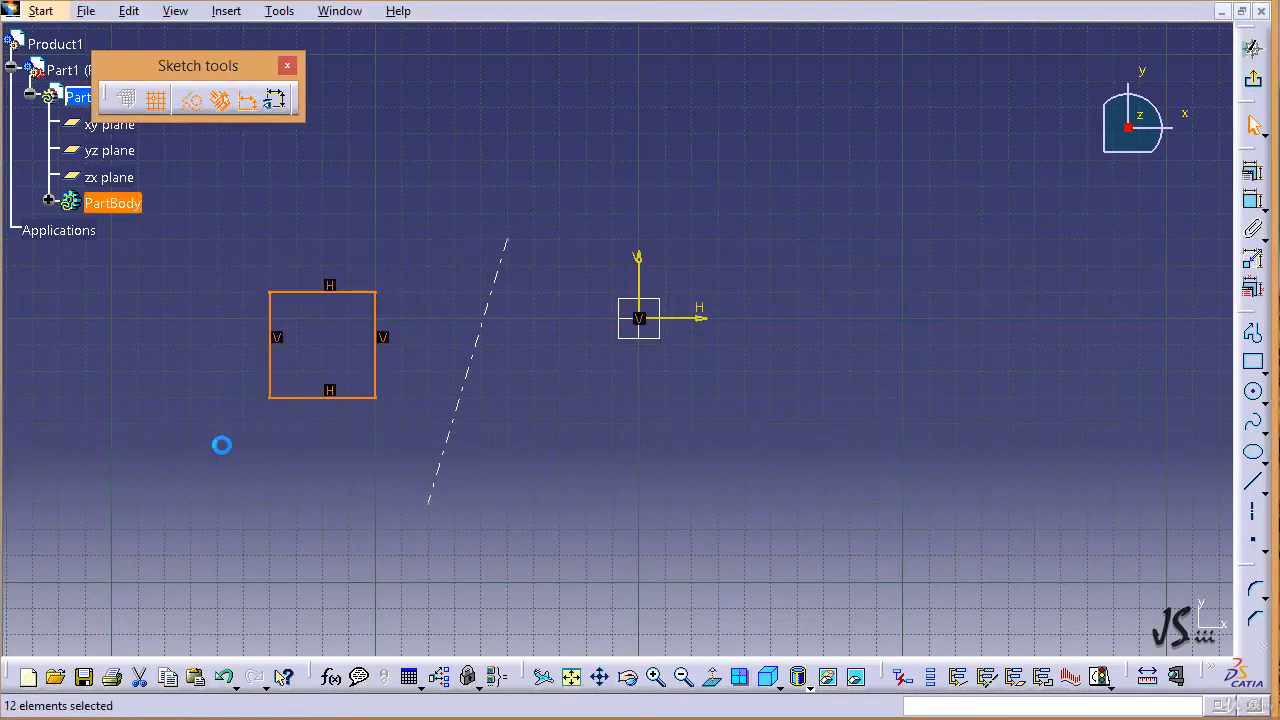
click(225, 11)
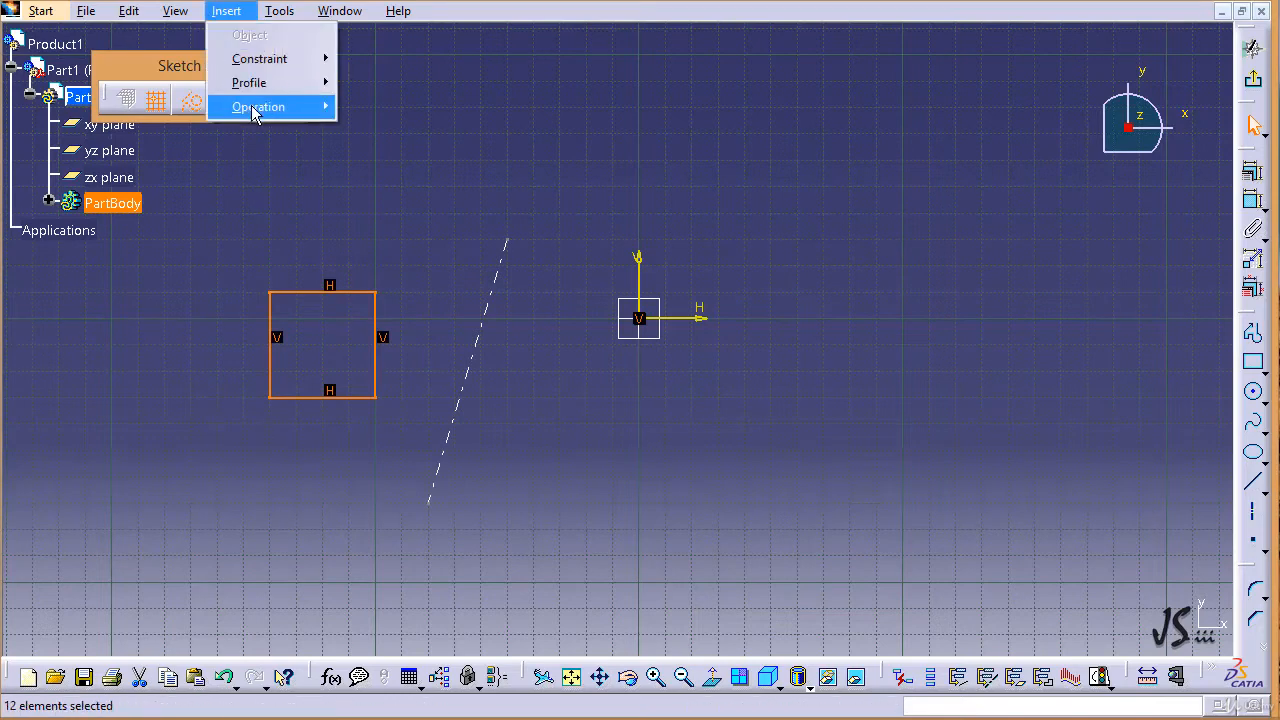
mouse_move(253, 112)
mouse_move(455, 178)
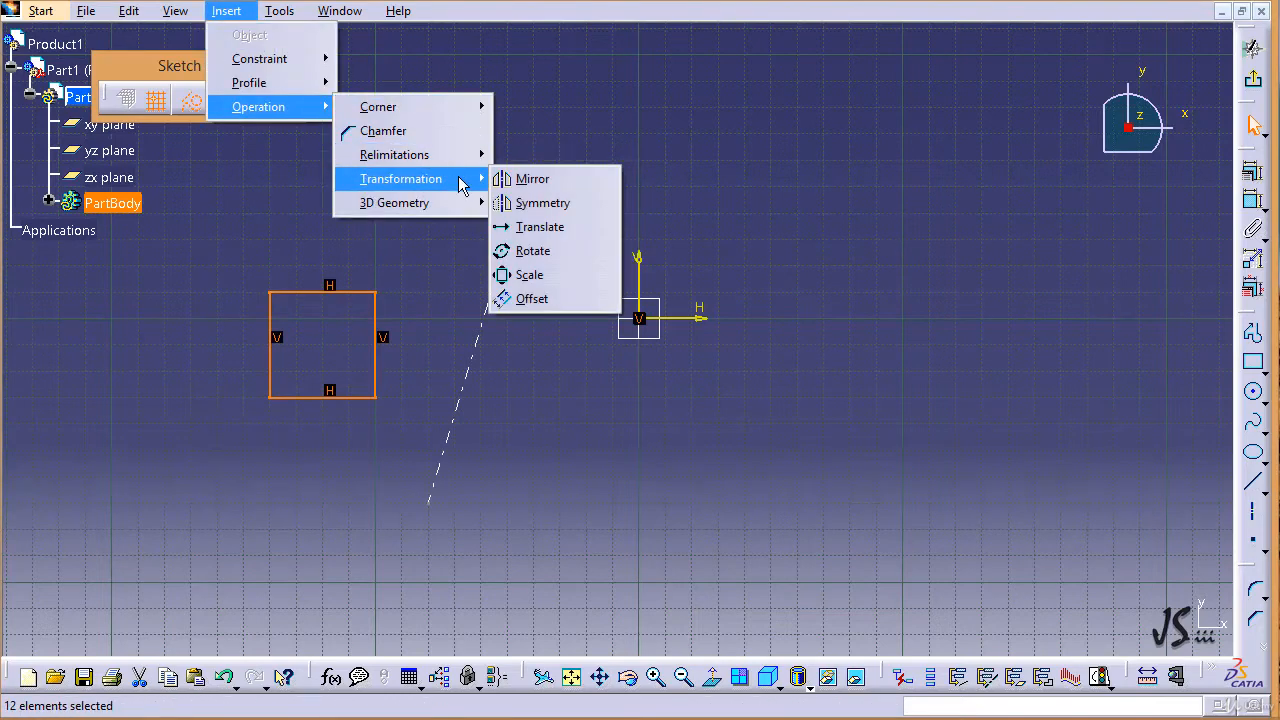
click(508, 178)
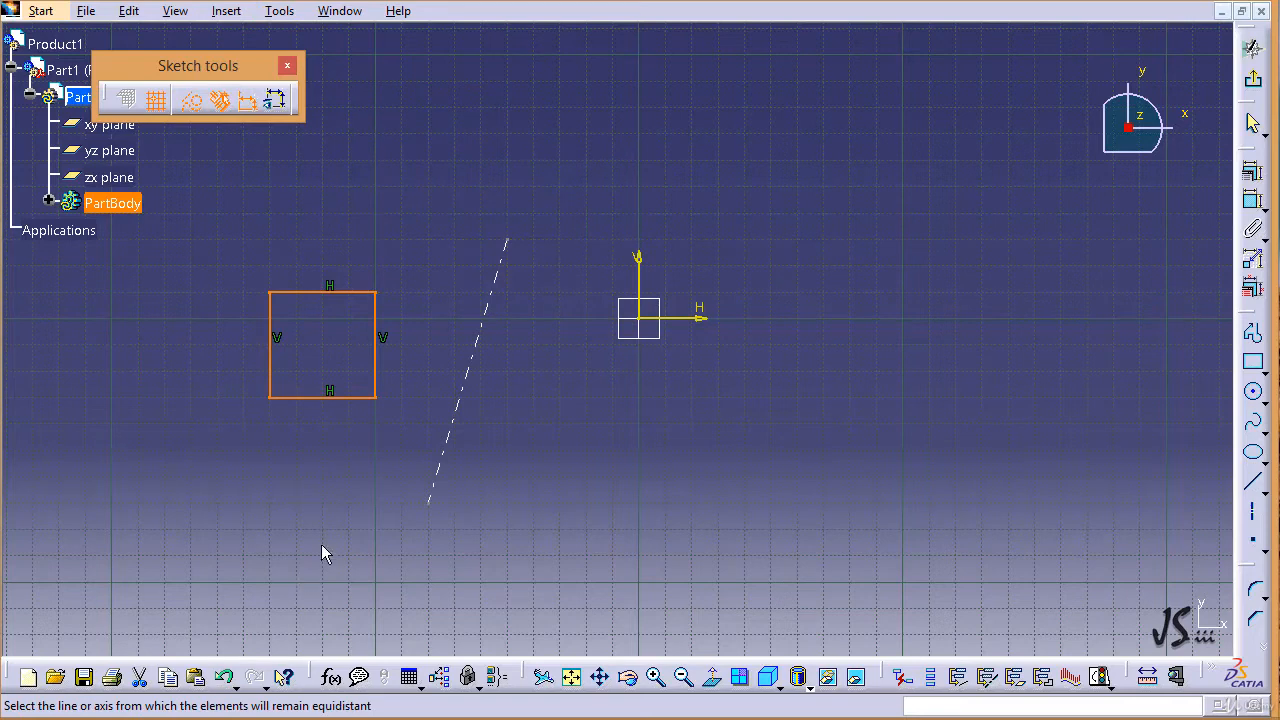
click(478, 372)
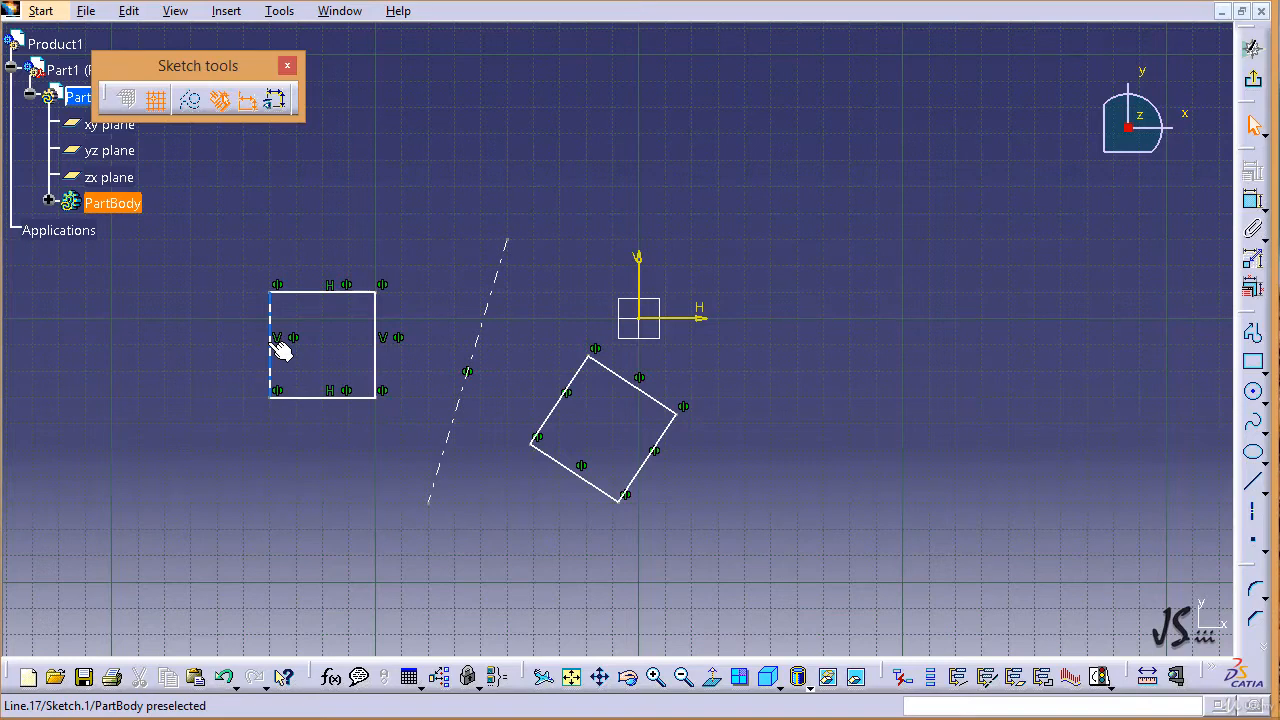
- Stretch the original square's left edge outward and move its bottom edge up to test the symmetry link with the mirrored copy
drag(280, 347, 137, 352)
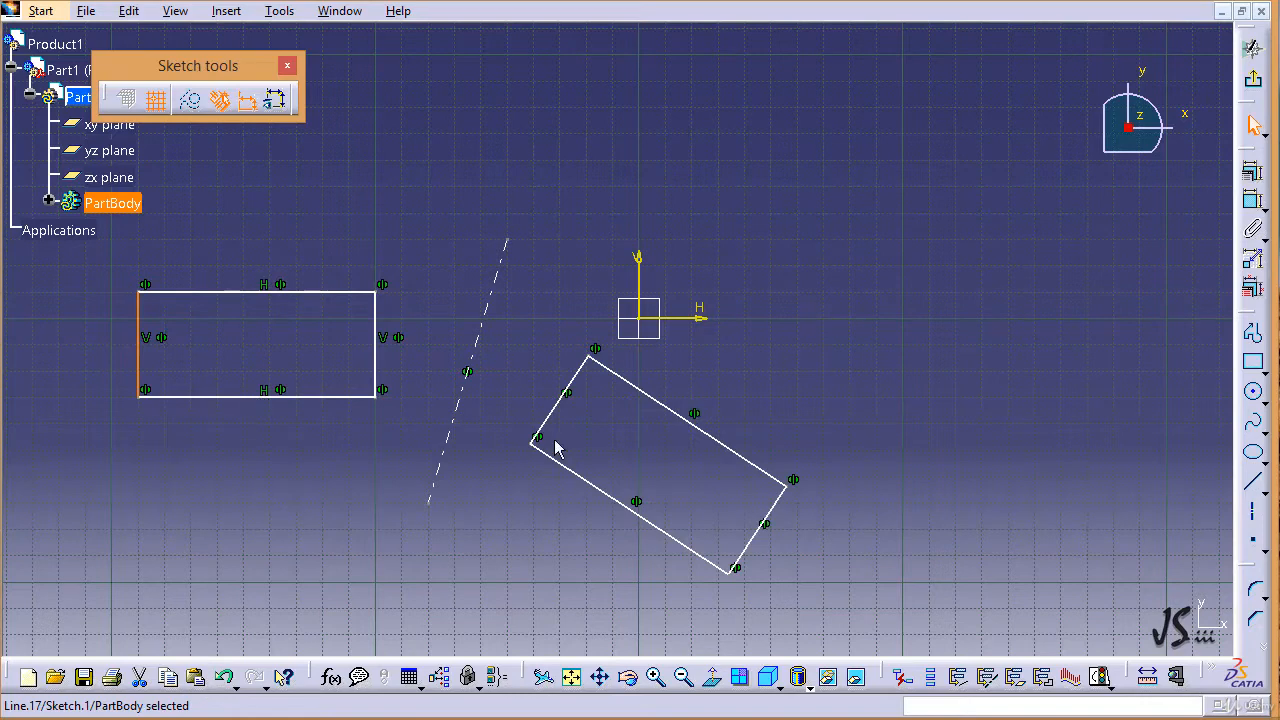
drag(266, 397, 240, 344)
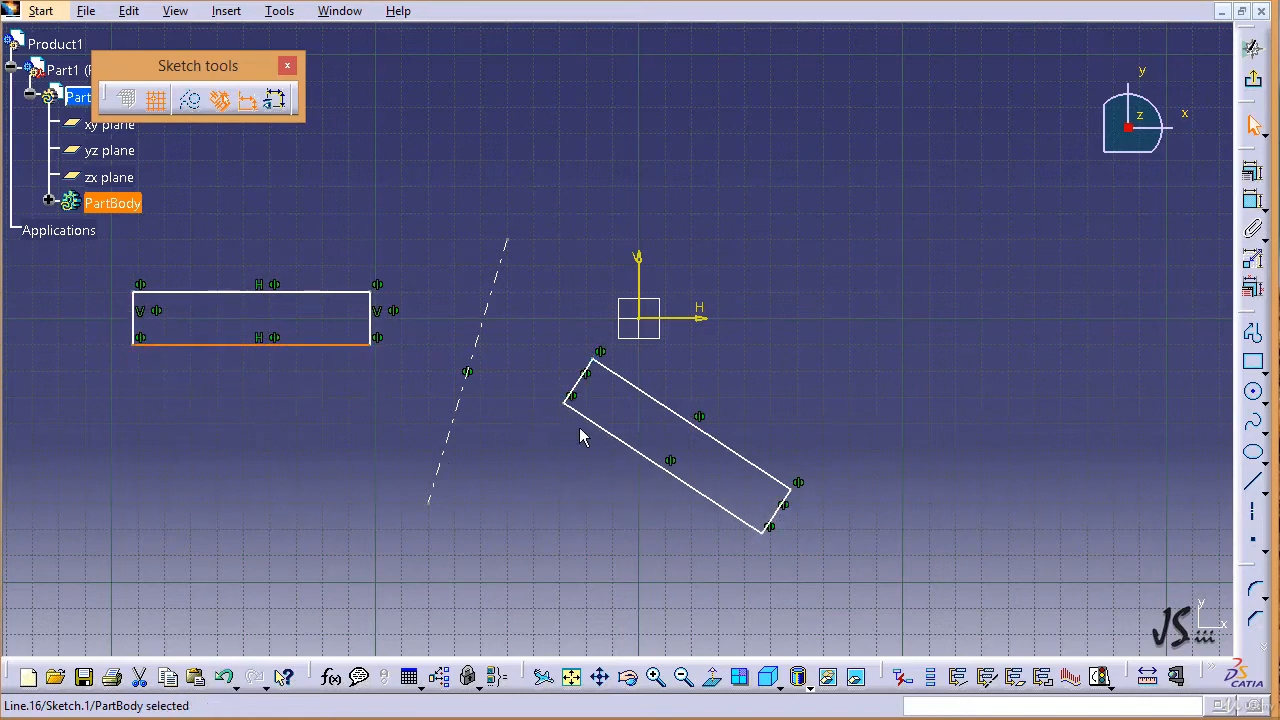
click(372, 518)
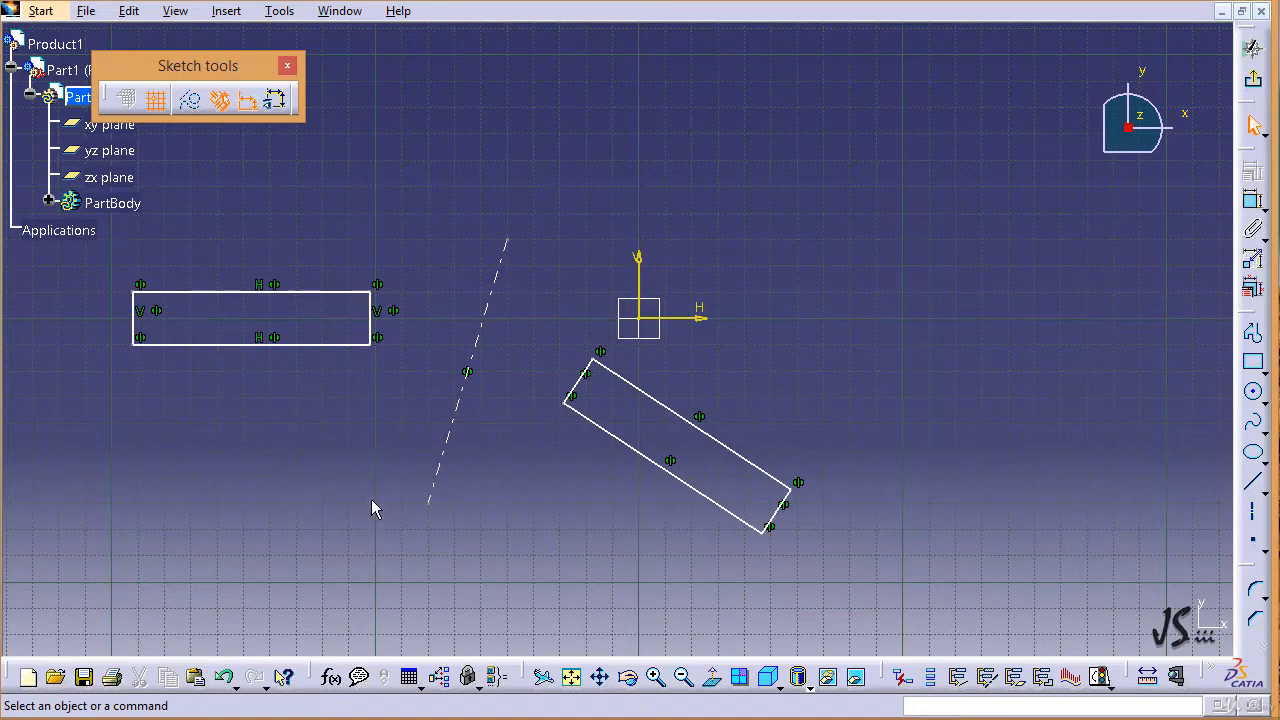
- Undo the edge edits and the mirroring of the square
key(ctrl+z)
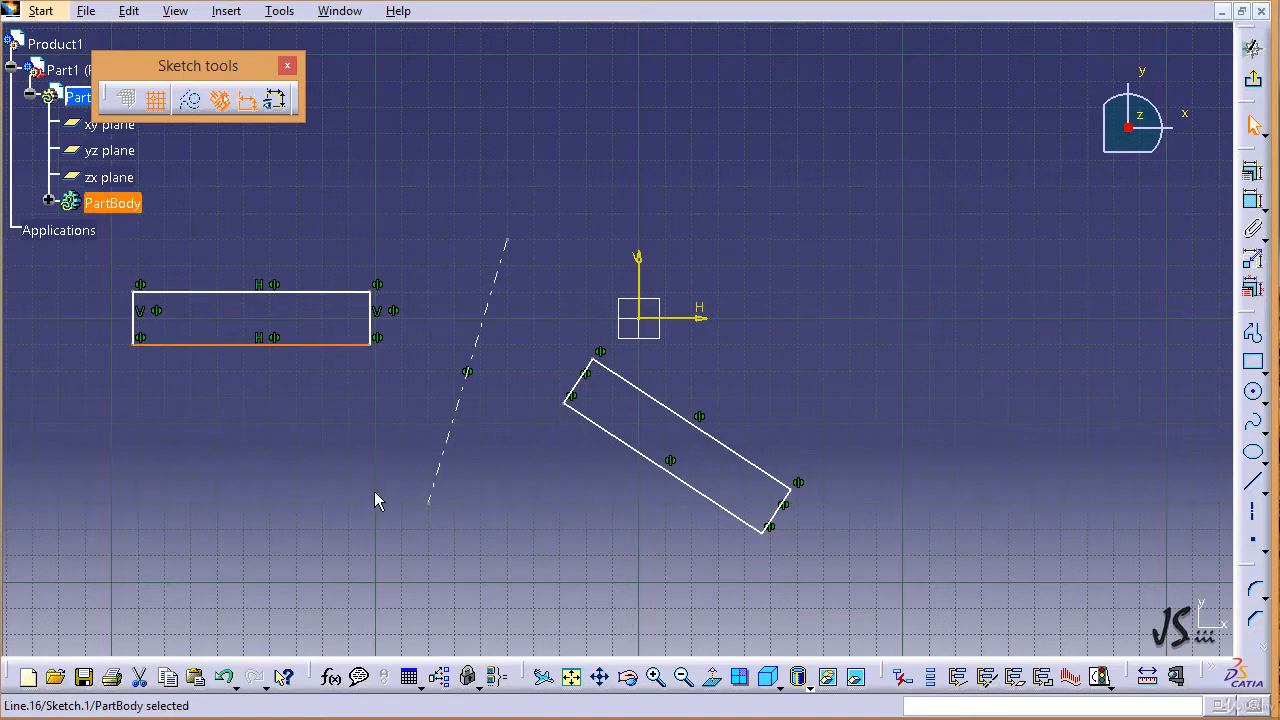
key(ctrl+z)
key(ctrl+z)
key(ctrl+z)
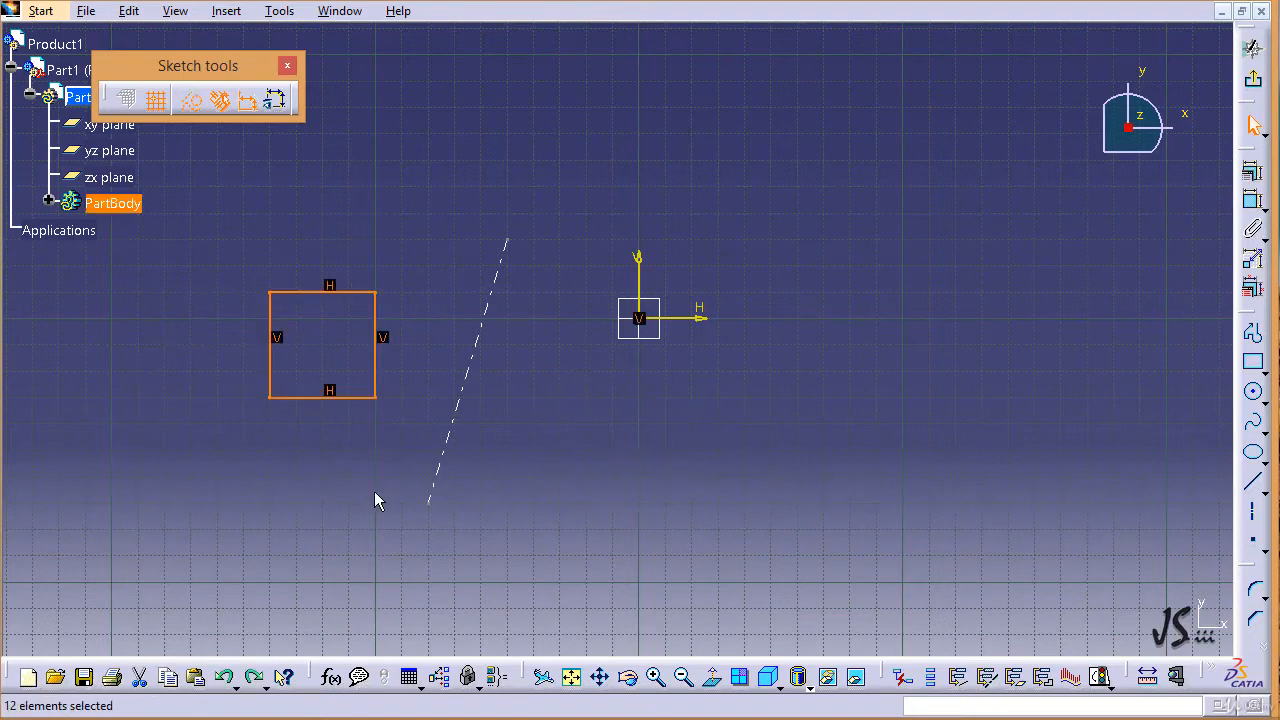
- Sketch a small closed triangle from three lines beside the lower end of the inclined axis, on the side opposite the square
click(1252, 482)
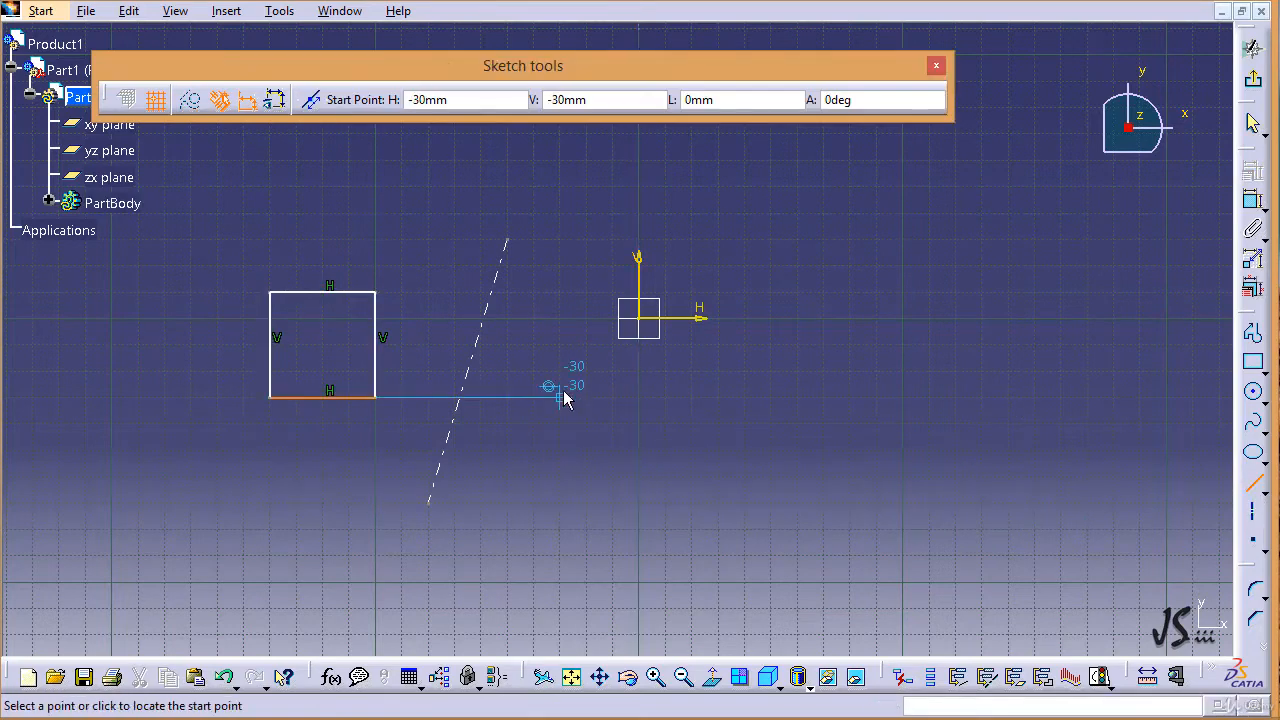
click(535, 455)
click(486, 506)
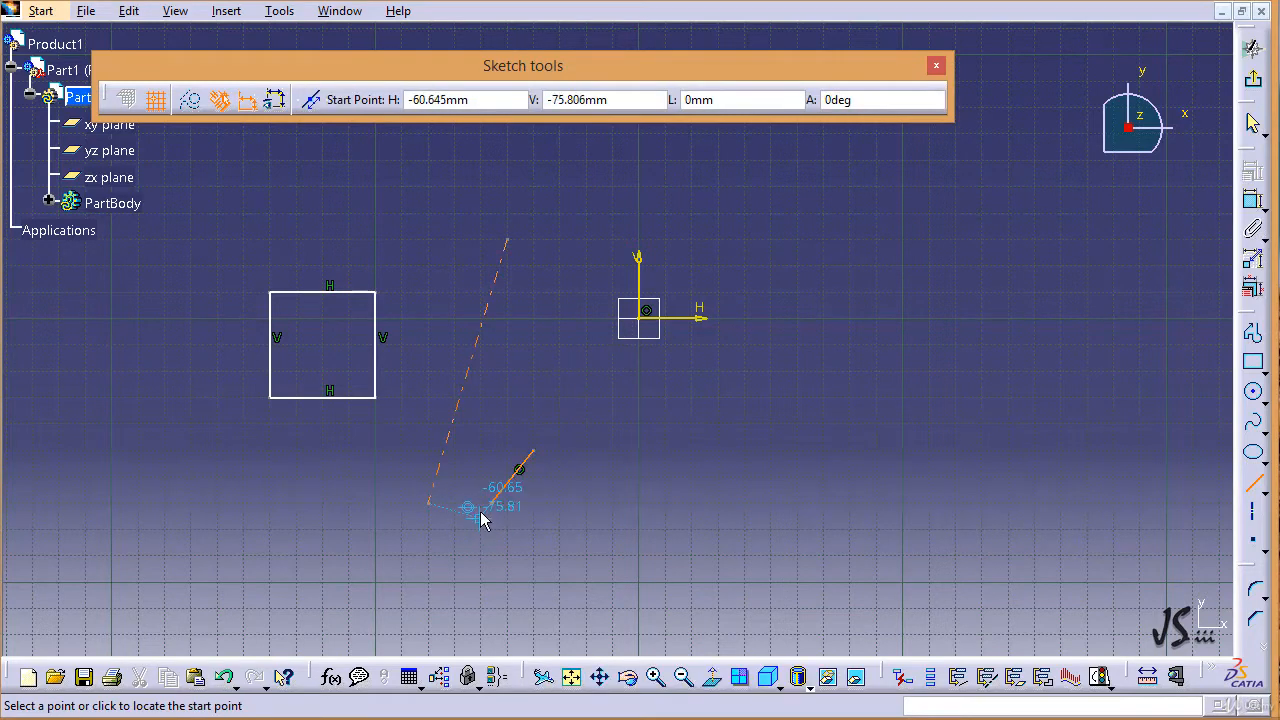
click(490, 503)
click(561, 527)
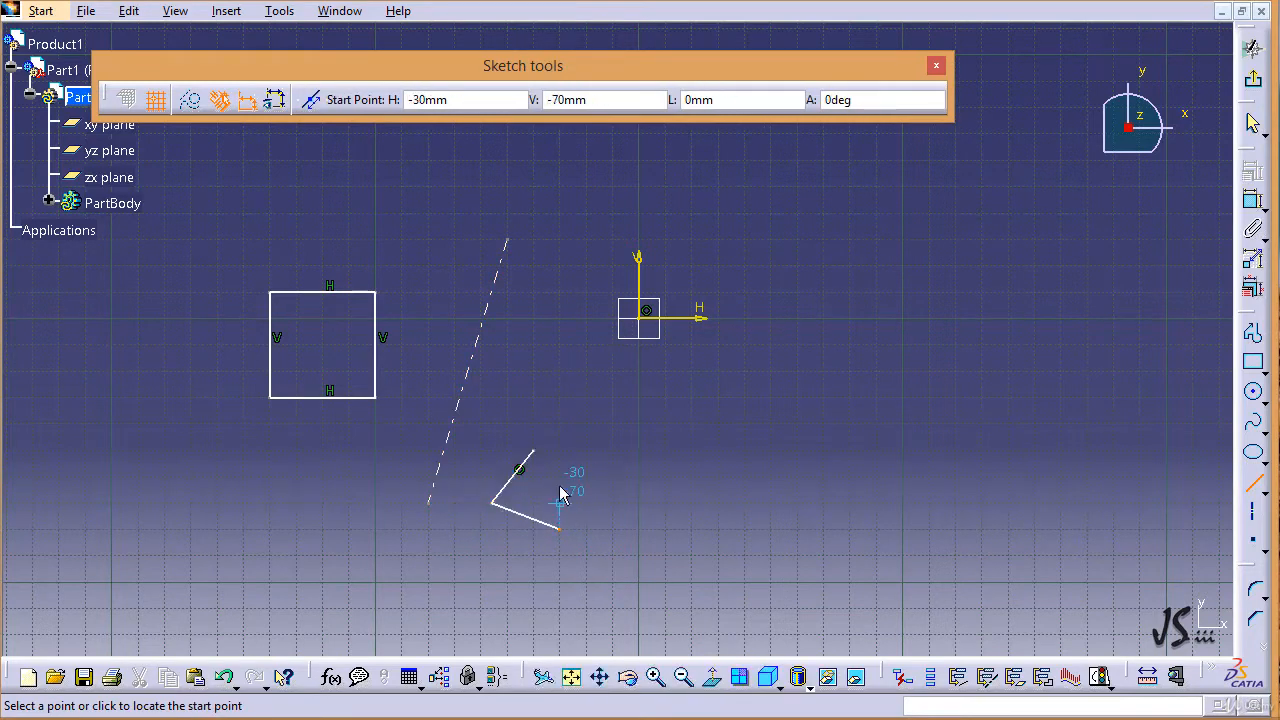
click(534, 453)
click(561, 527)
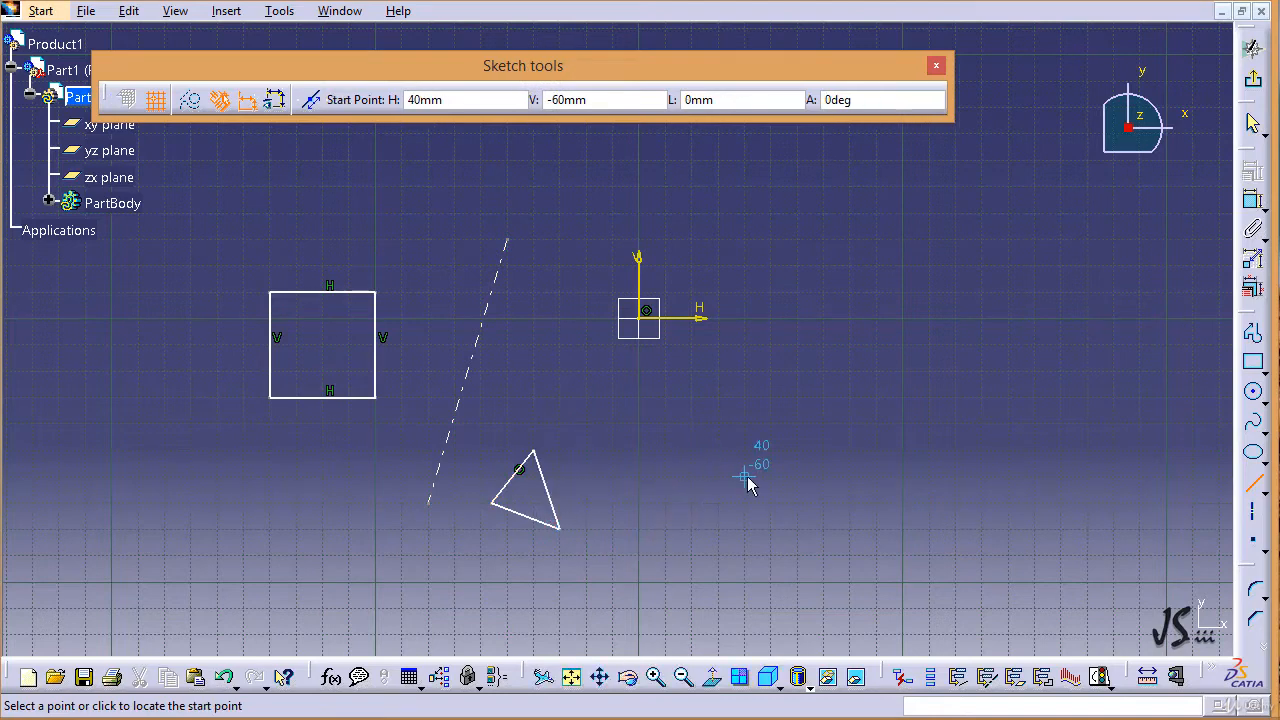
key(Escape)
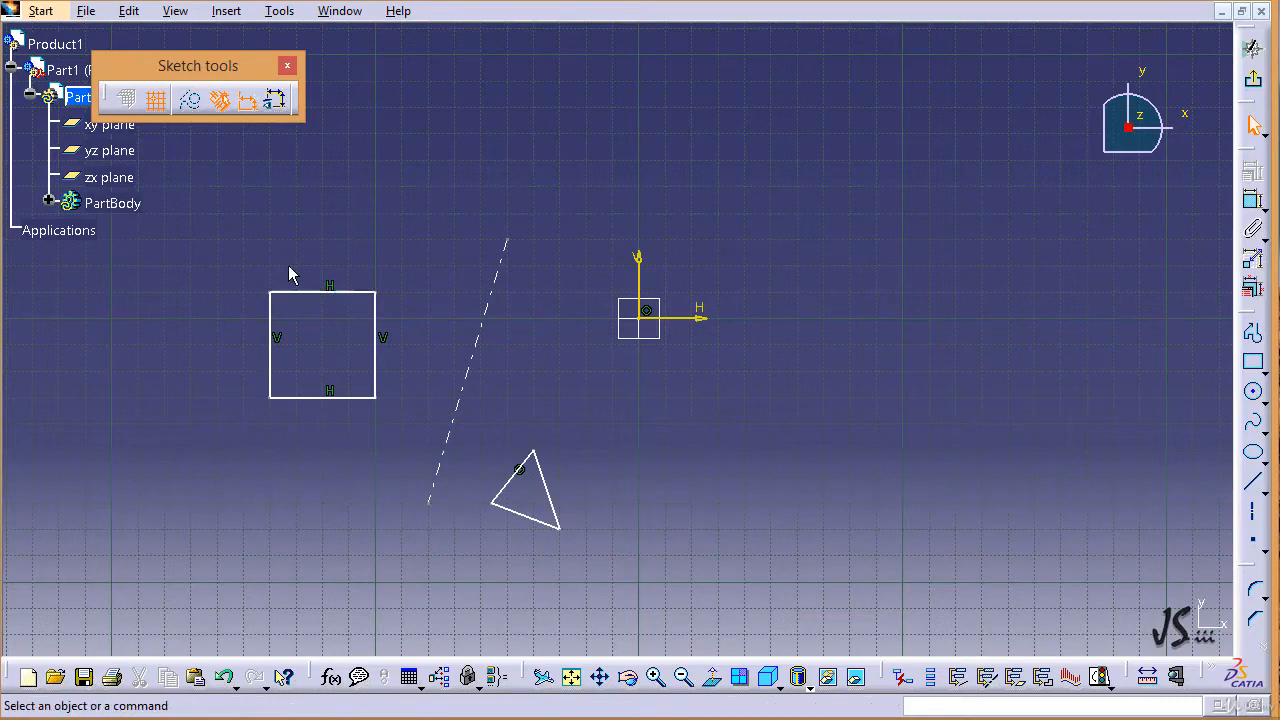
- Mirror the square and triangle together about the inclined axis, and undo the mirroring
drag(413, 267, 243, 449)
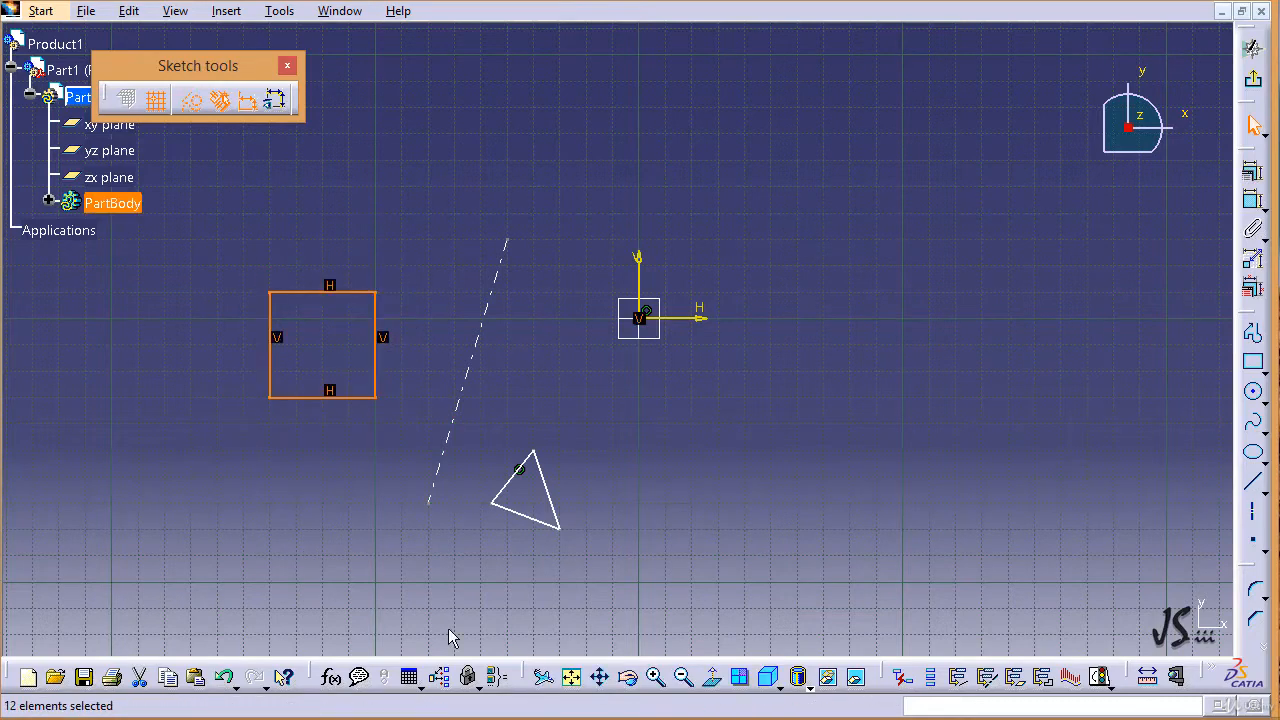
ctrl+drag(591, 428, 480, 560)
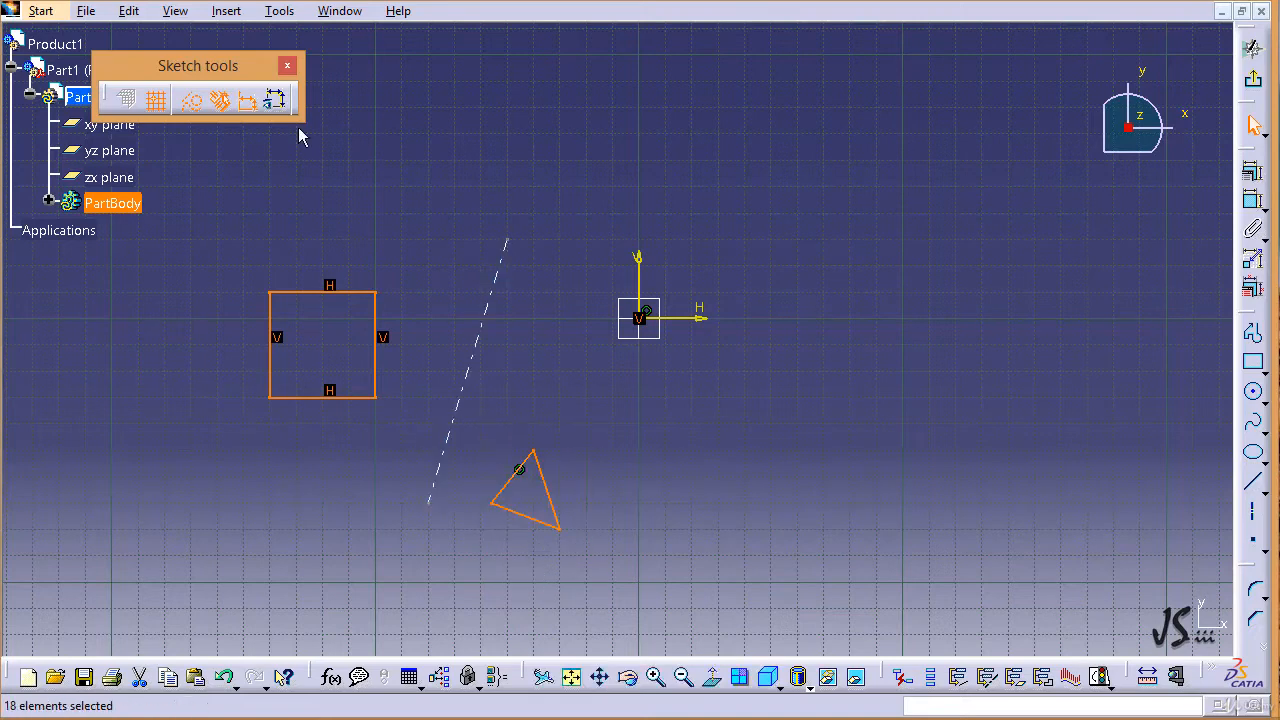
click(233, 13)
mouse_move(297, 111)
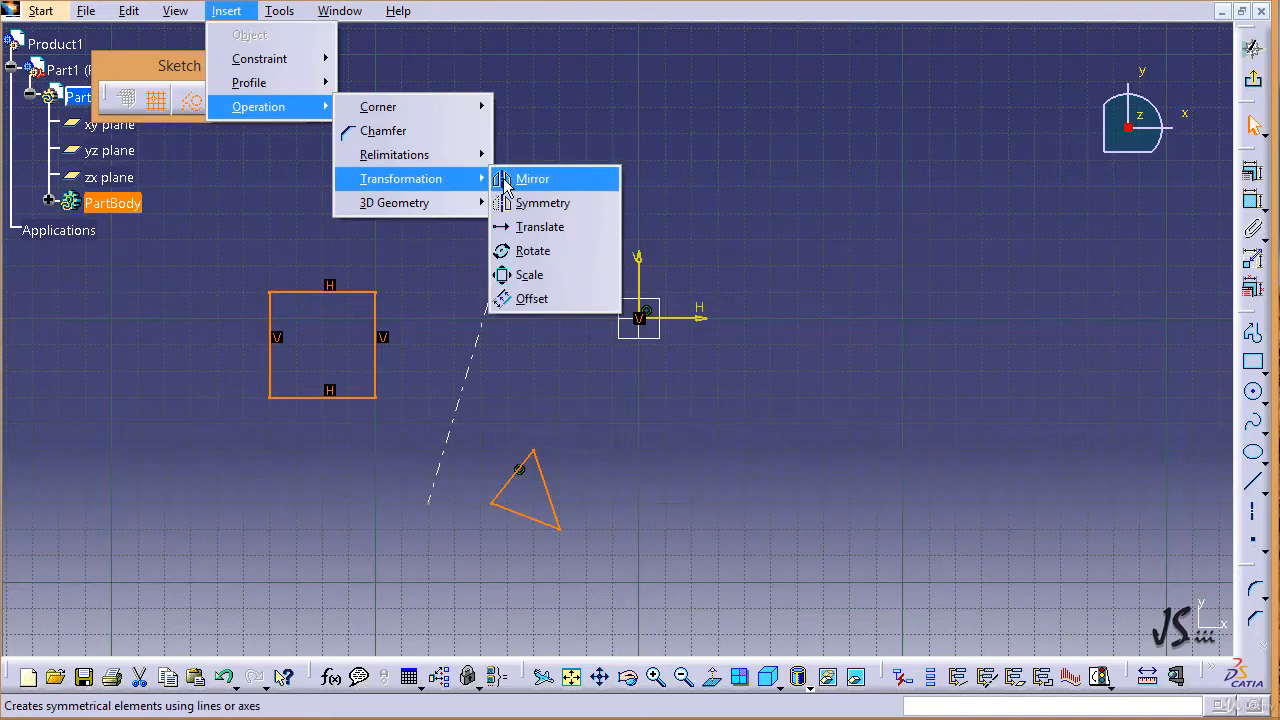
click(506, 179)
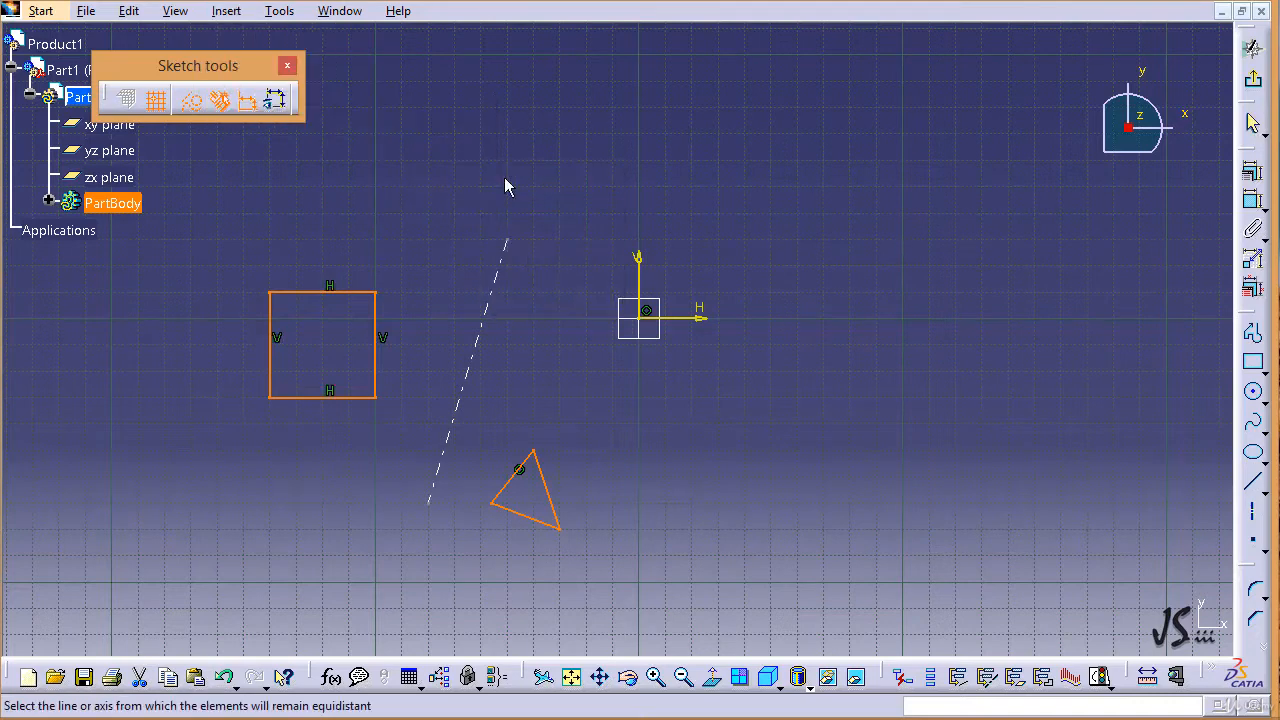
click(504, 284)
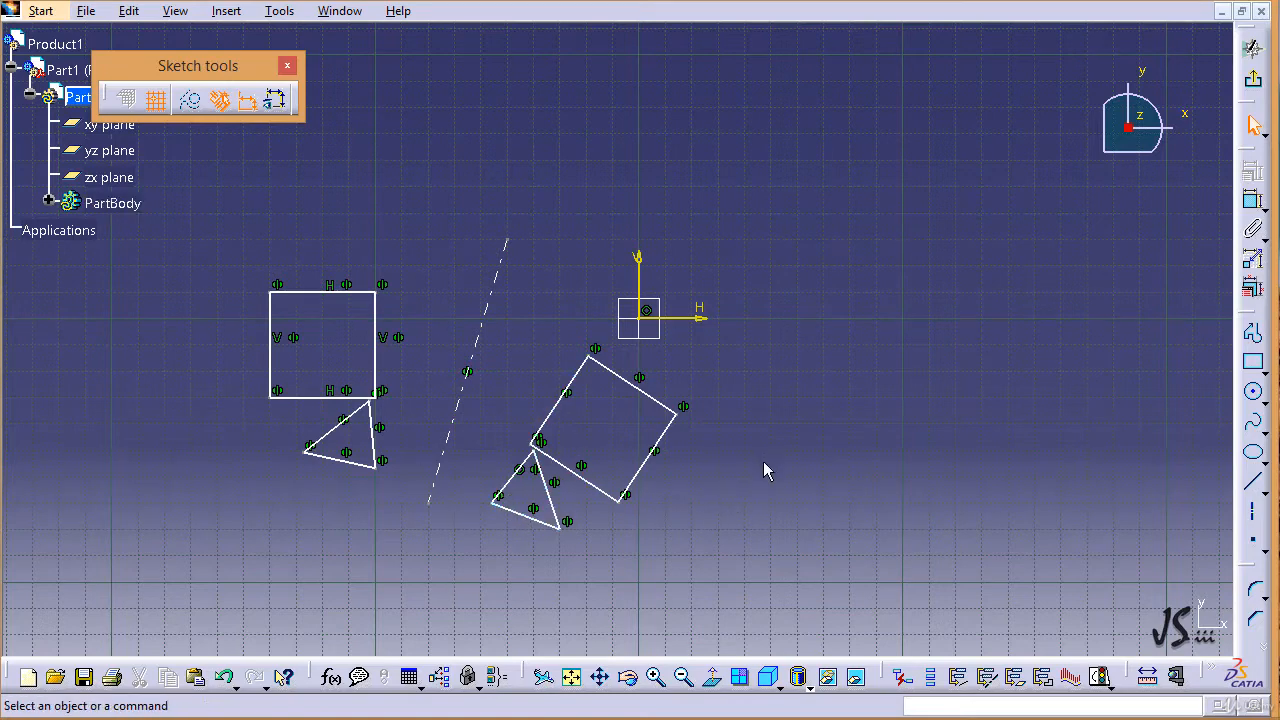
key(ctrl+z)
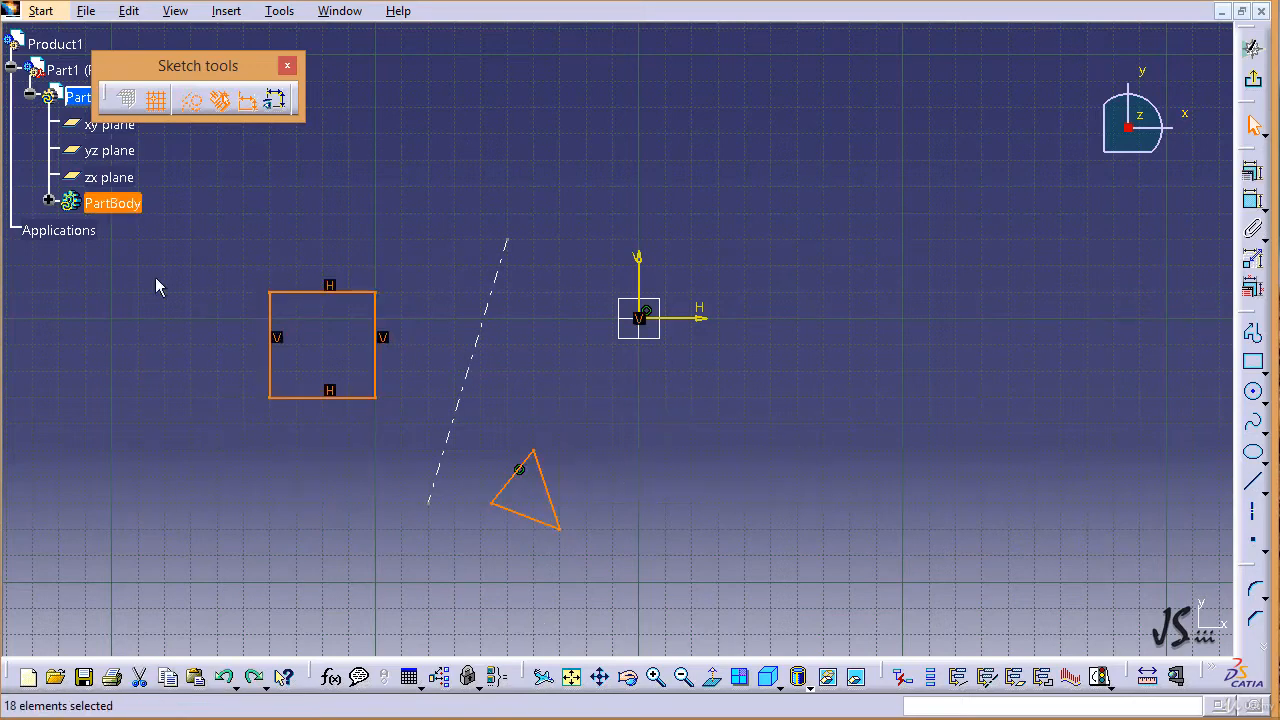
- Move the square and triangle to opposite sides of the inclined axis with the Symmetry transformation
click(225, 12)
mouse_move(250, 120)
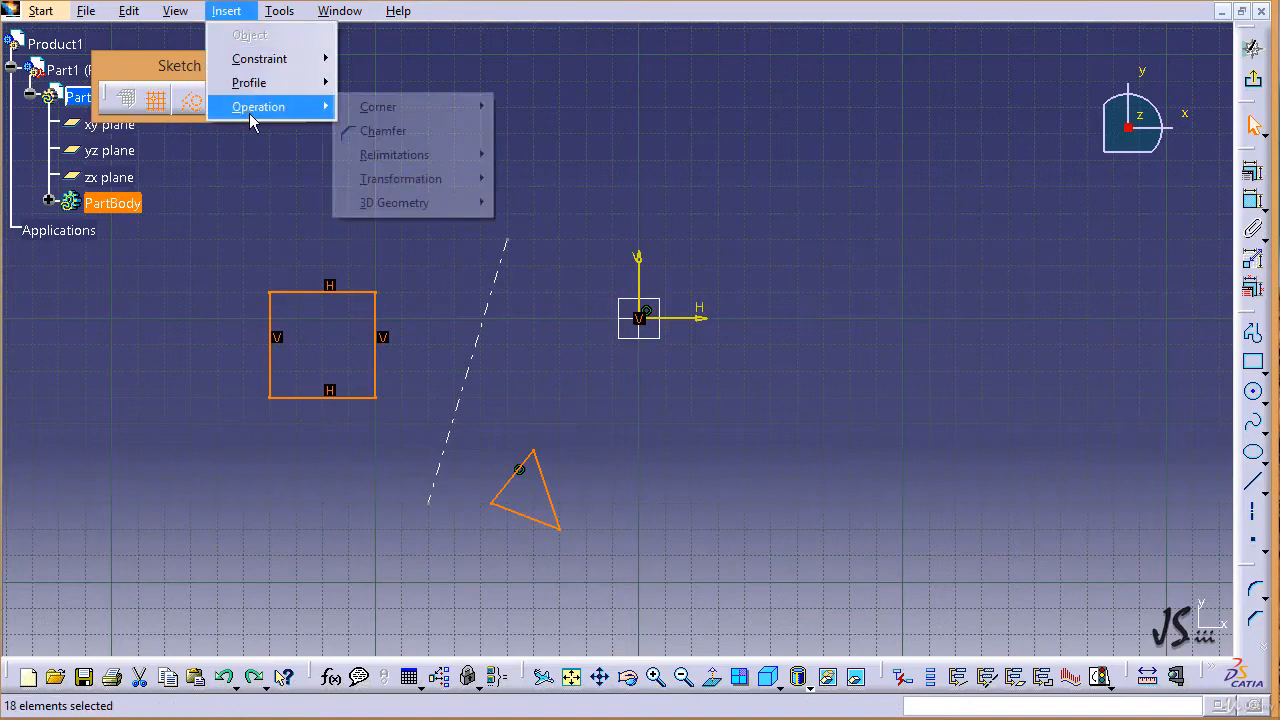
mouse_move(418, 190)
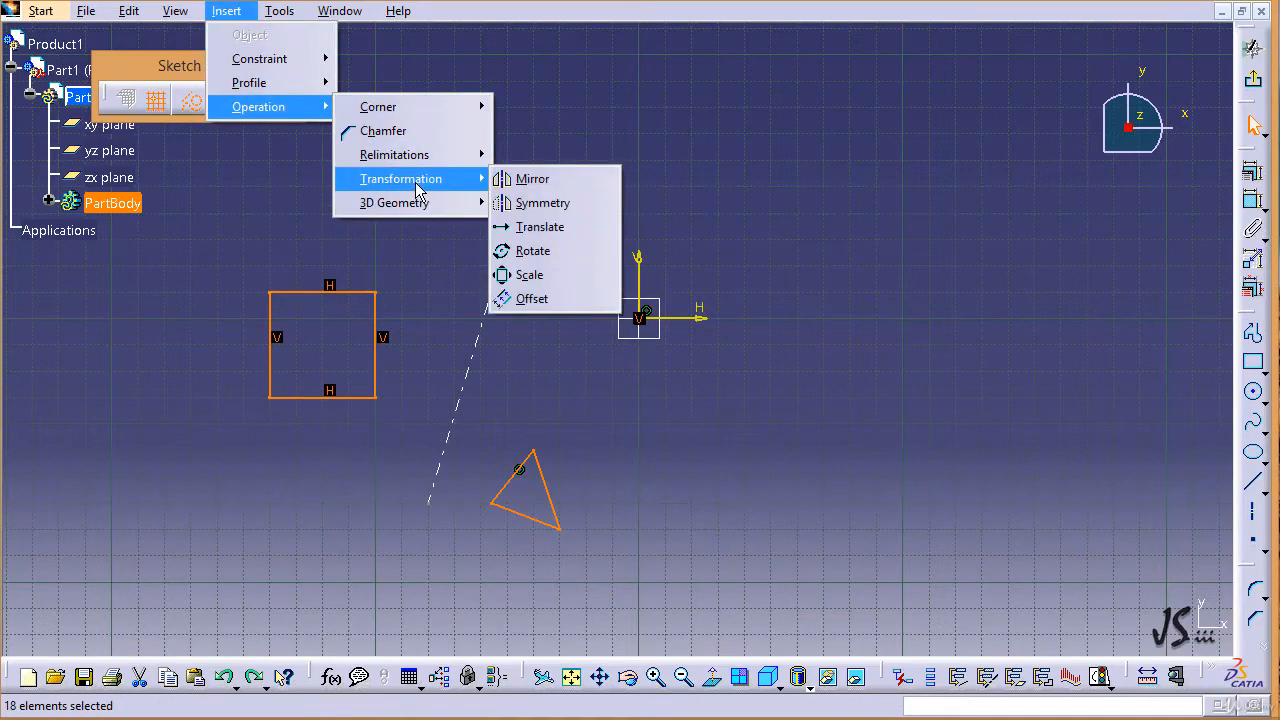
click(556, 203)
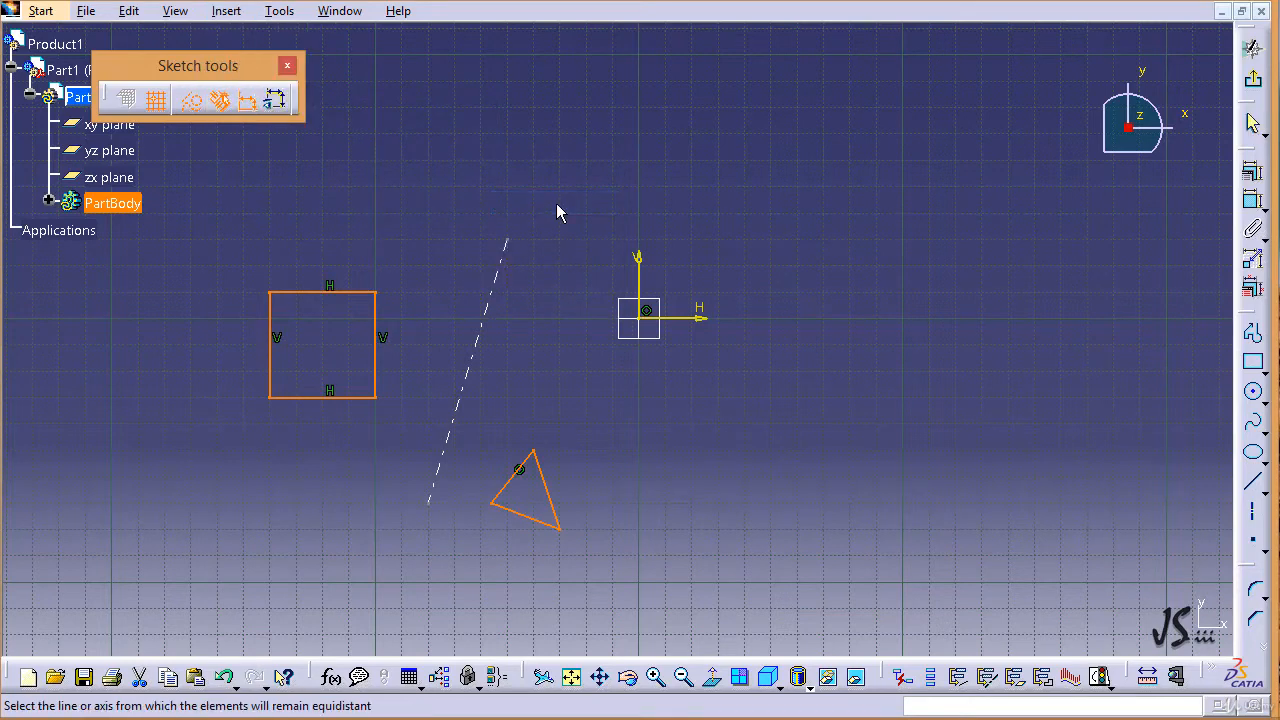
click(498, 267)
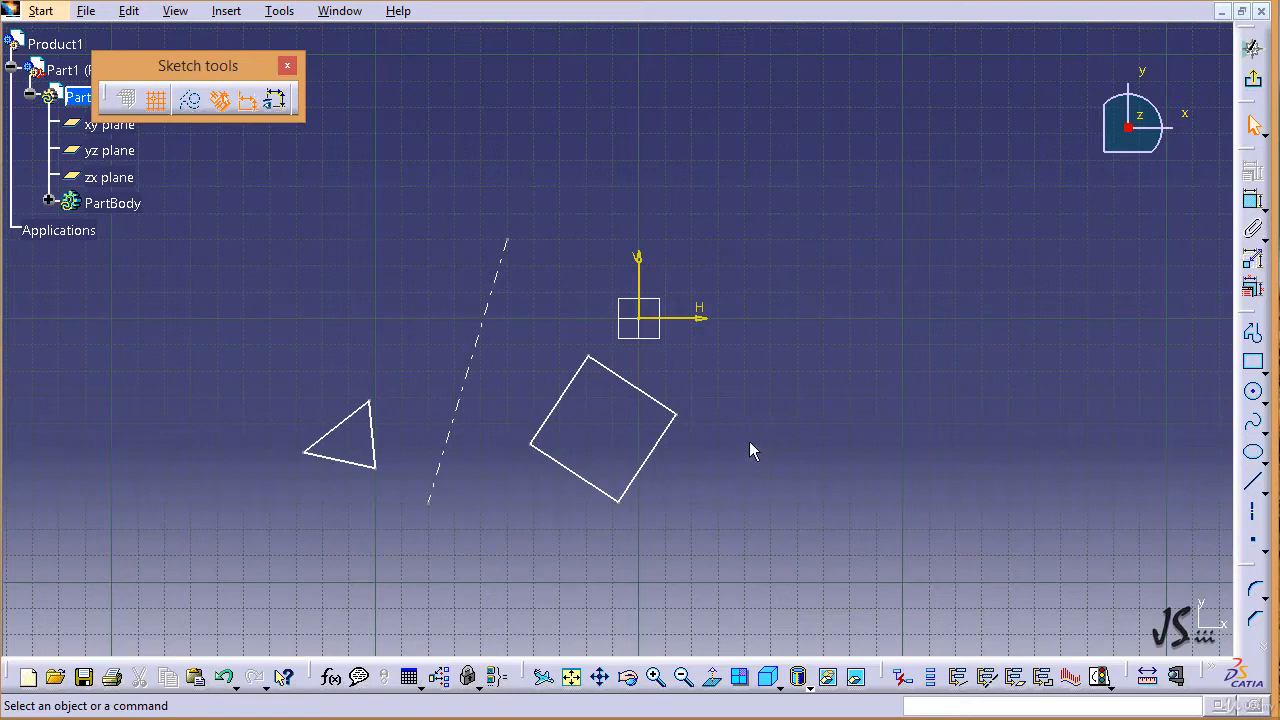
- Translate the tilted square horizontally with Duplicate mode off, using the sketch origin as start point, and undo the move
click(225, 14)
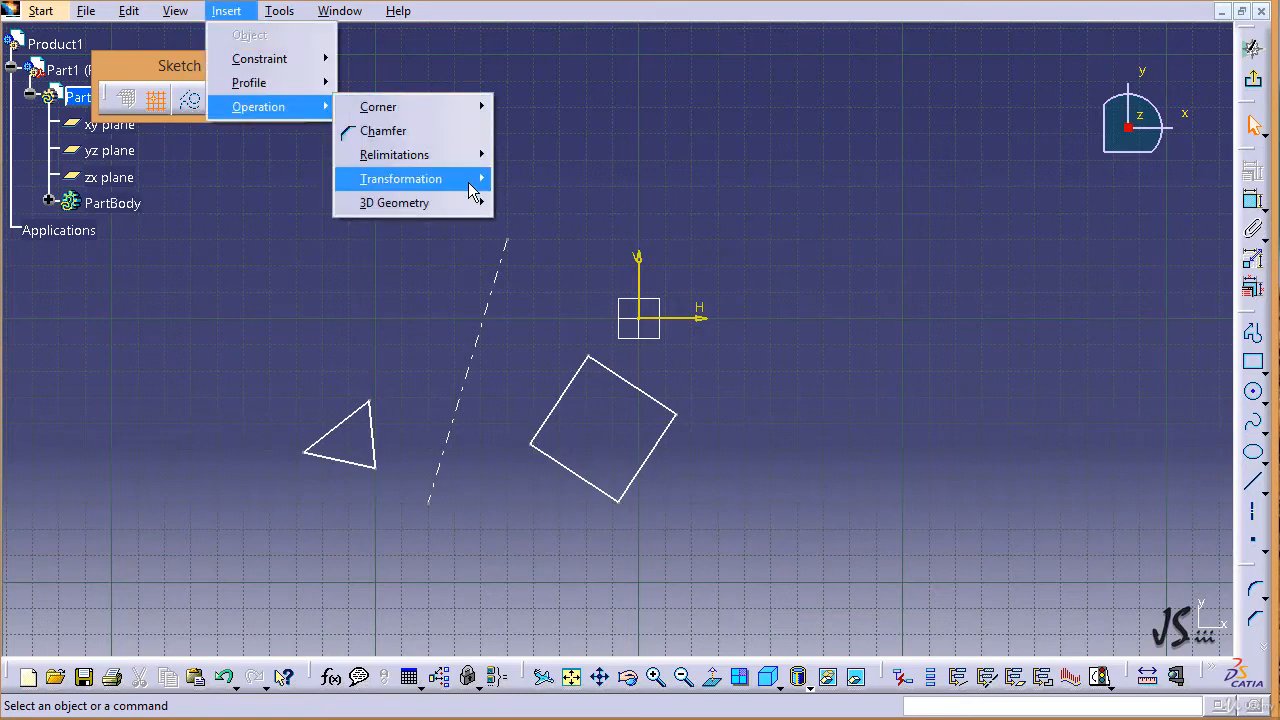
mouse_move(468, 182)
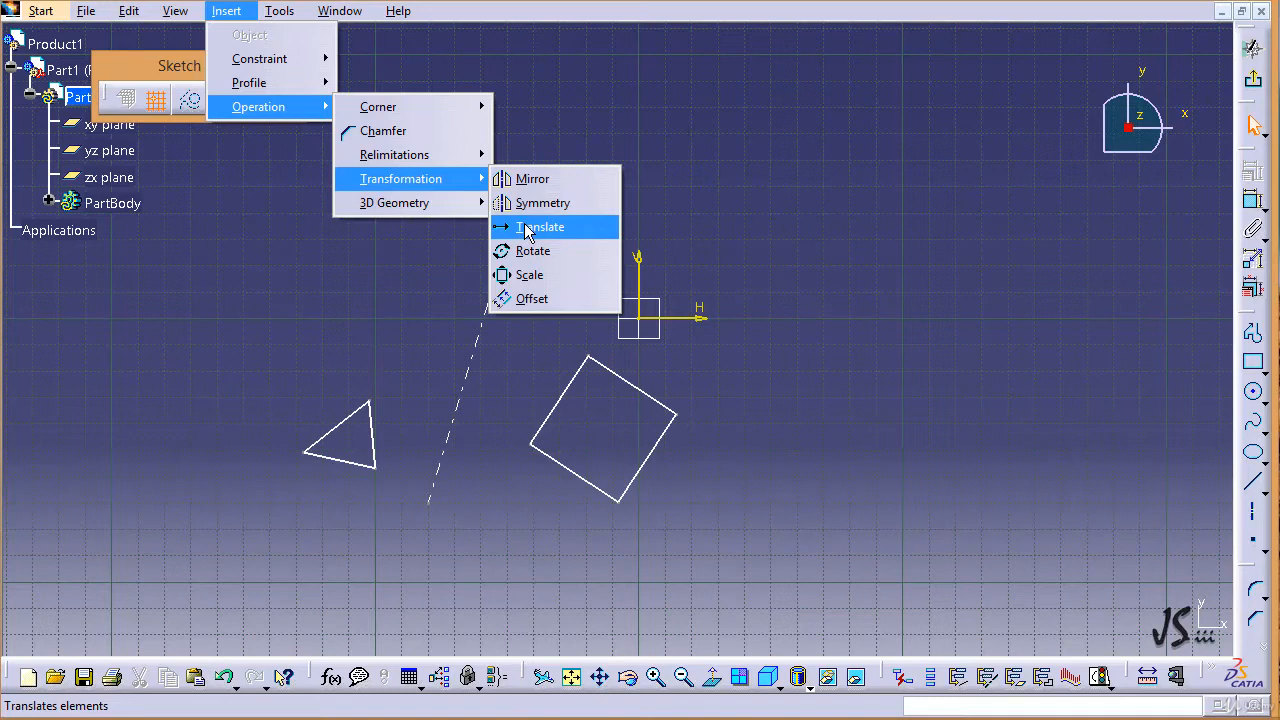
click(527, 227)
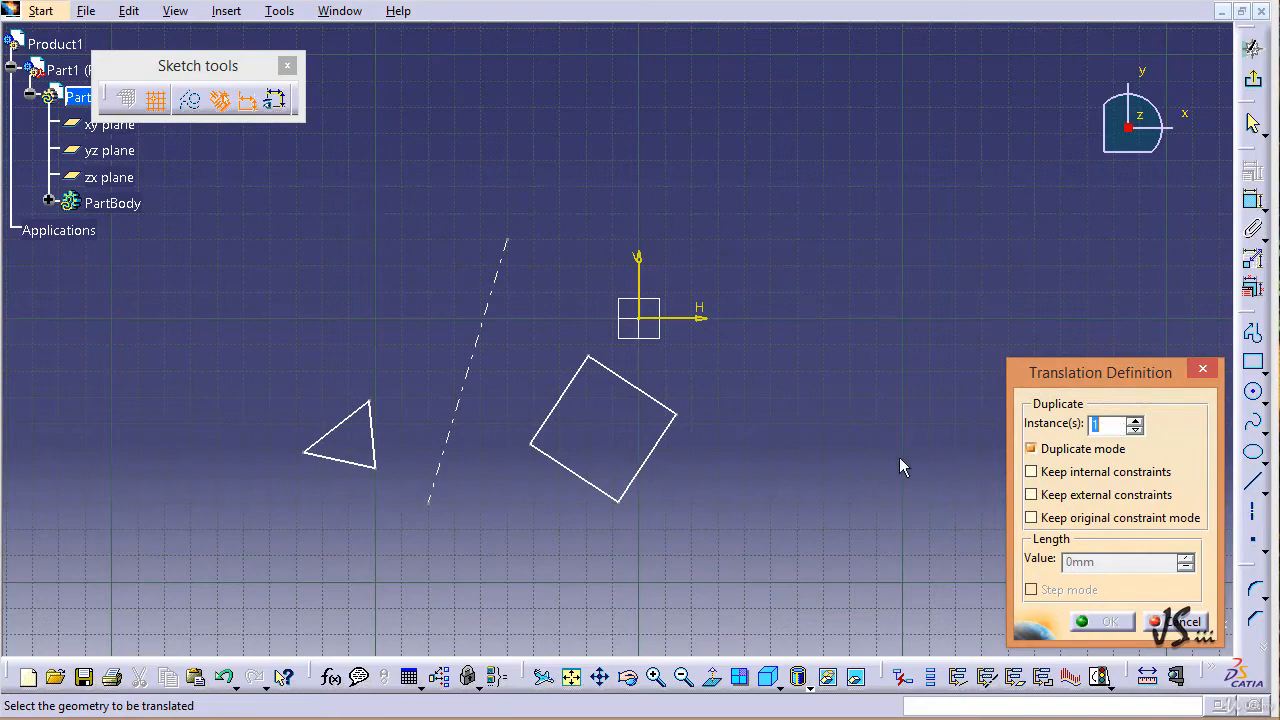
middle_drag(899, 457, 693, 463)
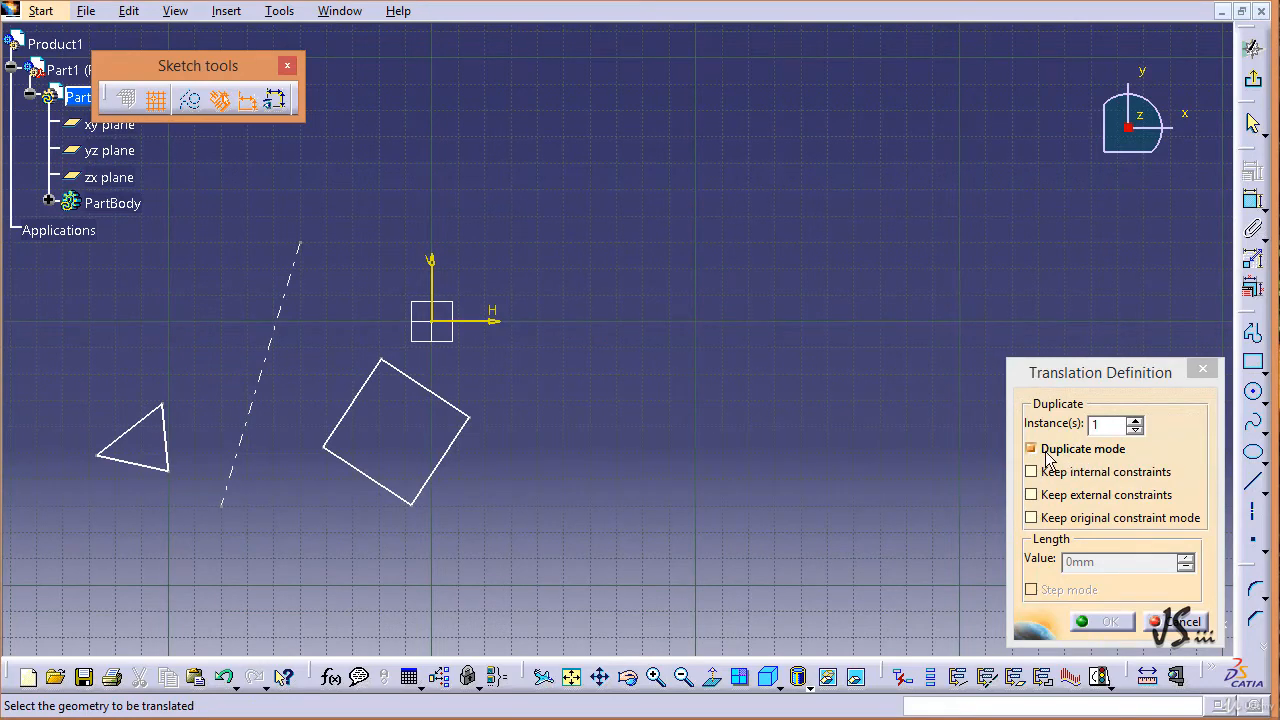
click(1032, 449)
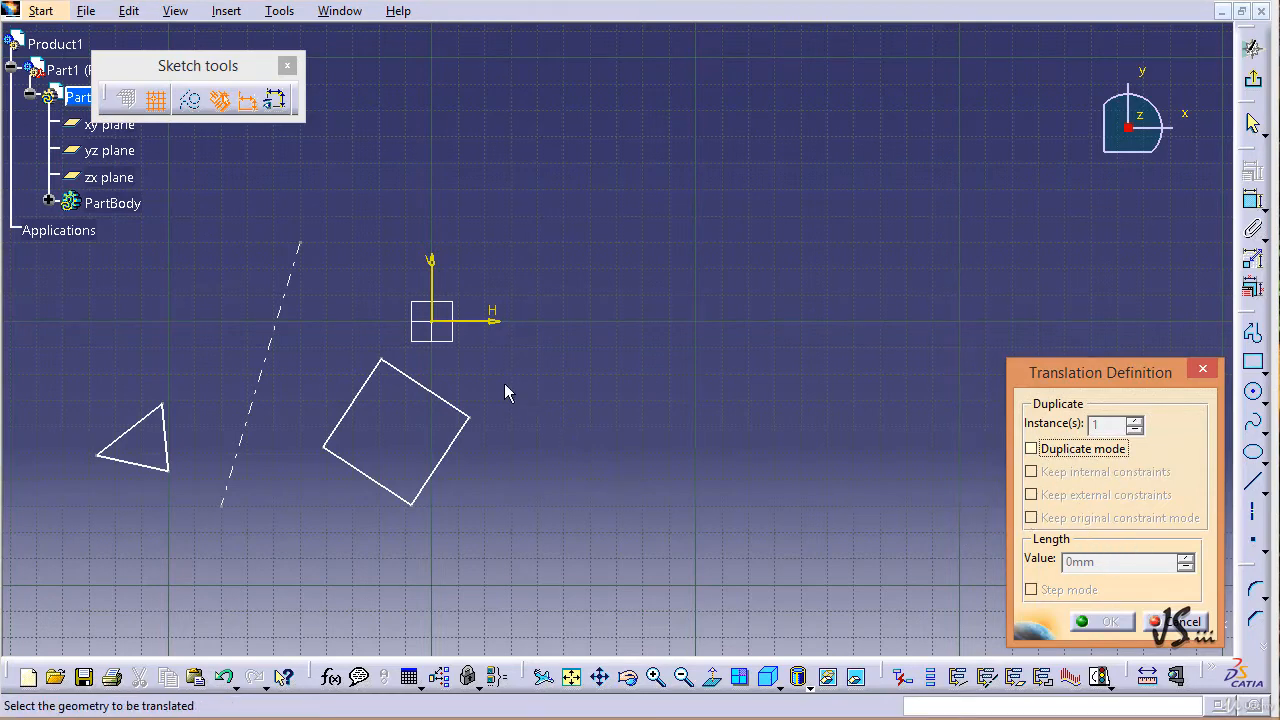
drag(548, 354, 303, 522)
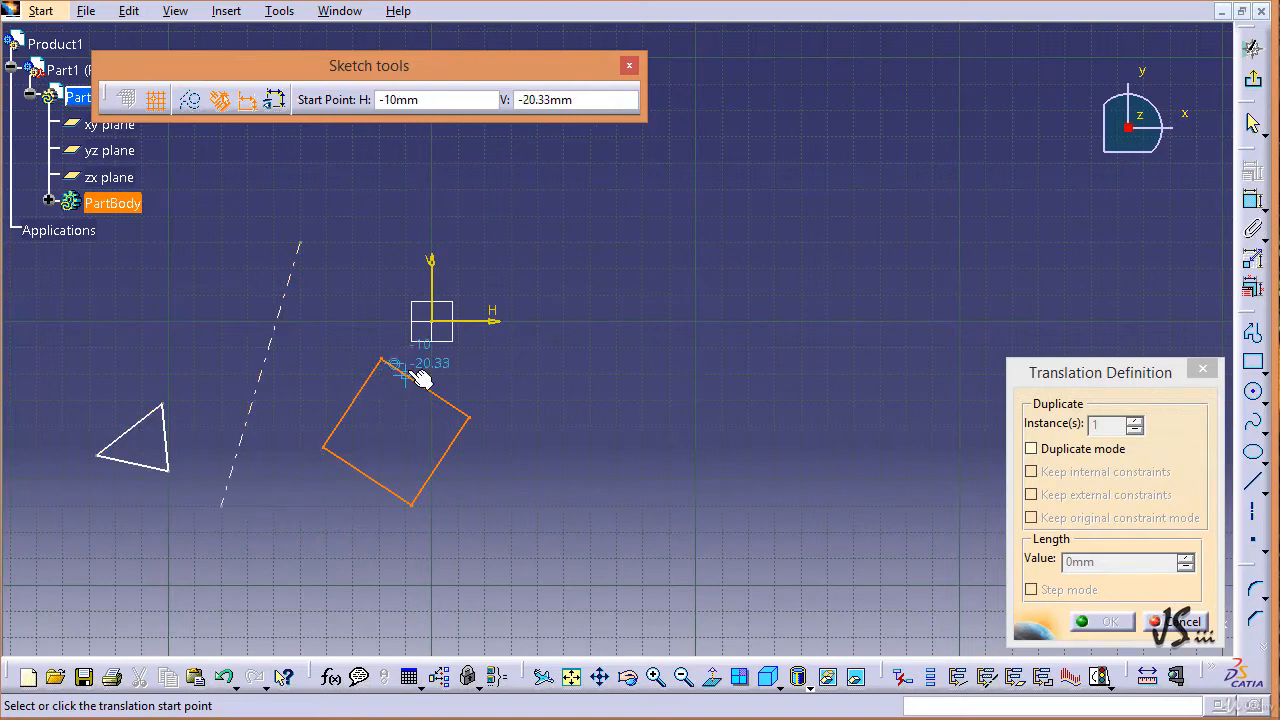
click(432, 321)
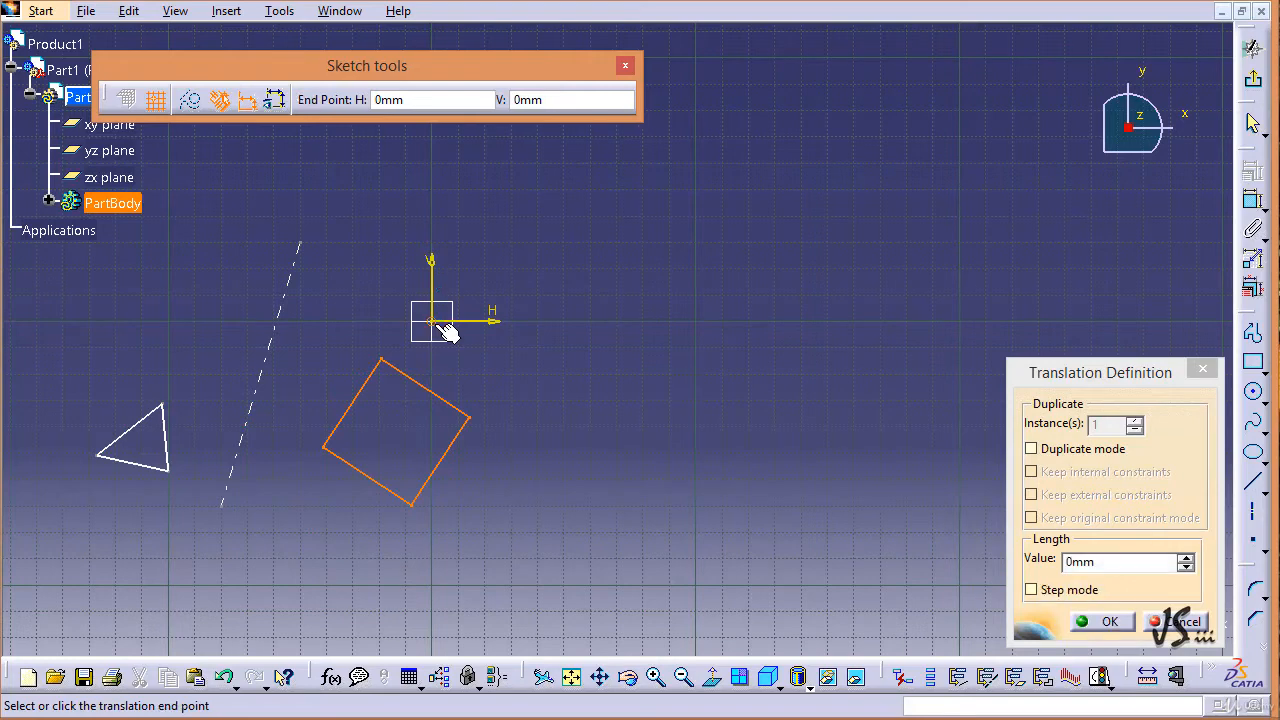
click(750, 328)
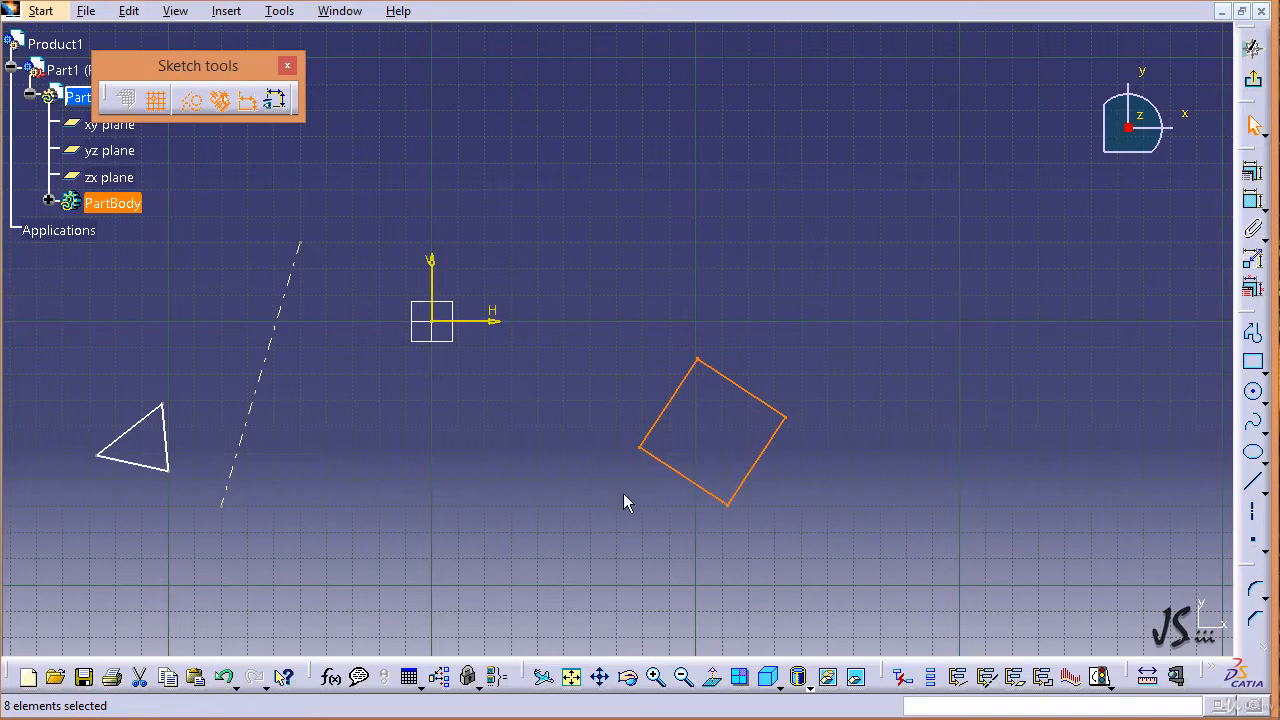
key(ctrl+z)
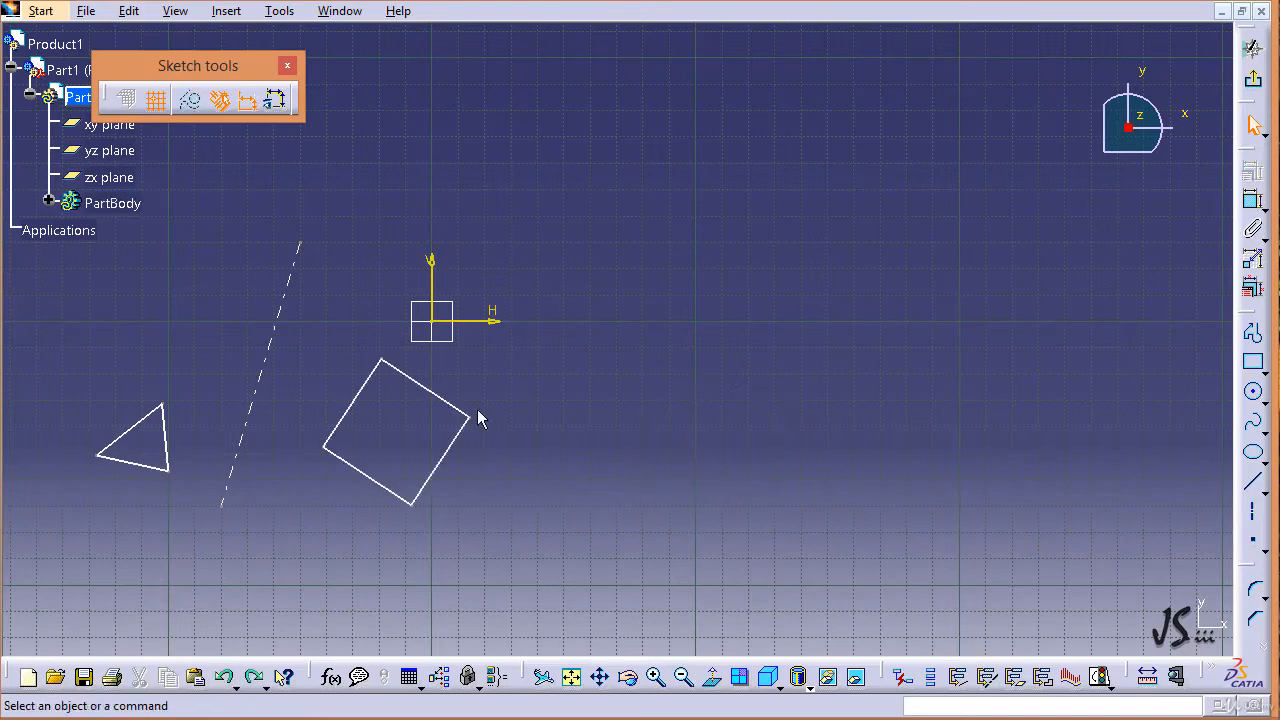
- Start translating the tilted square in Duplicate mode with 5 instances, using its lowest corner as the start point
drag(527, 331, 316, 541)
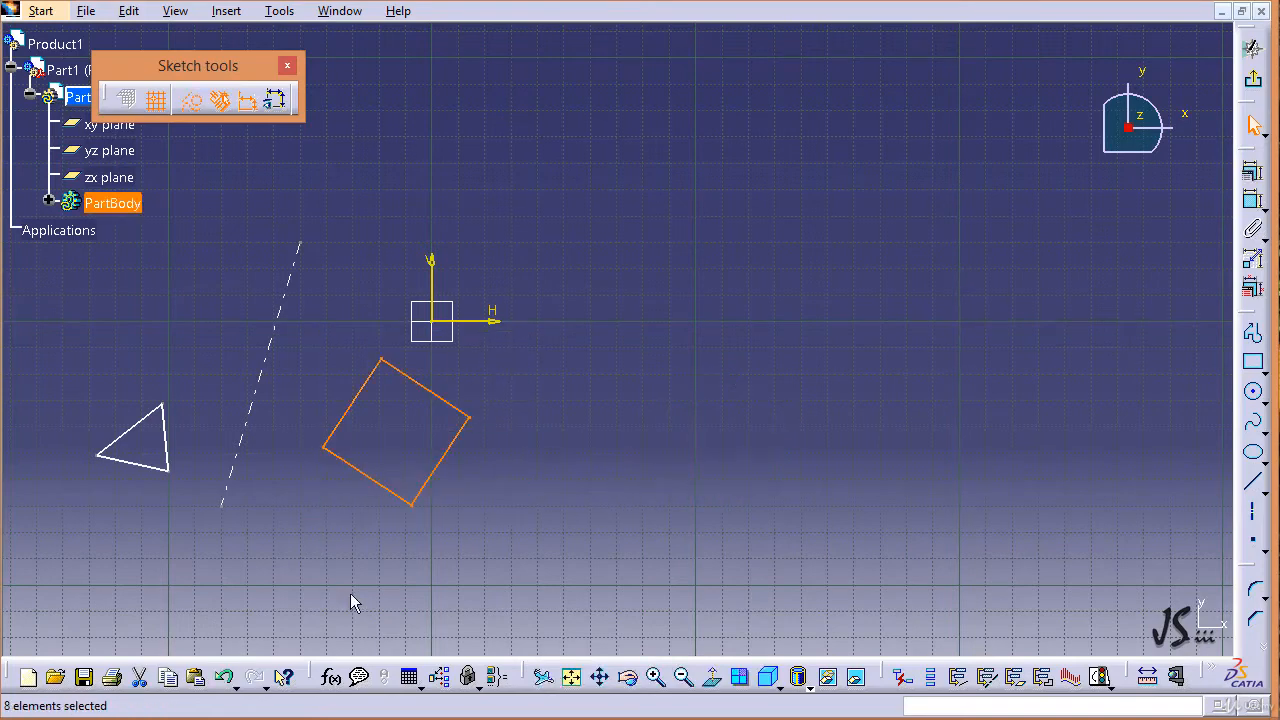
click(226, 11)
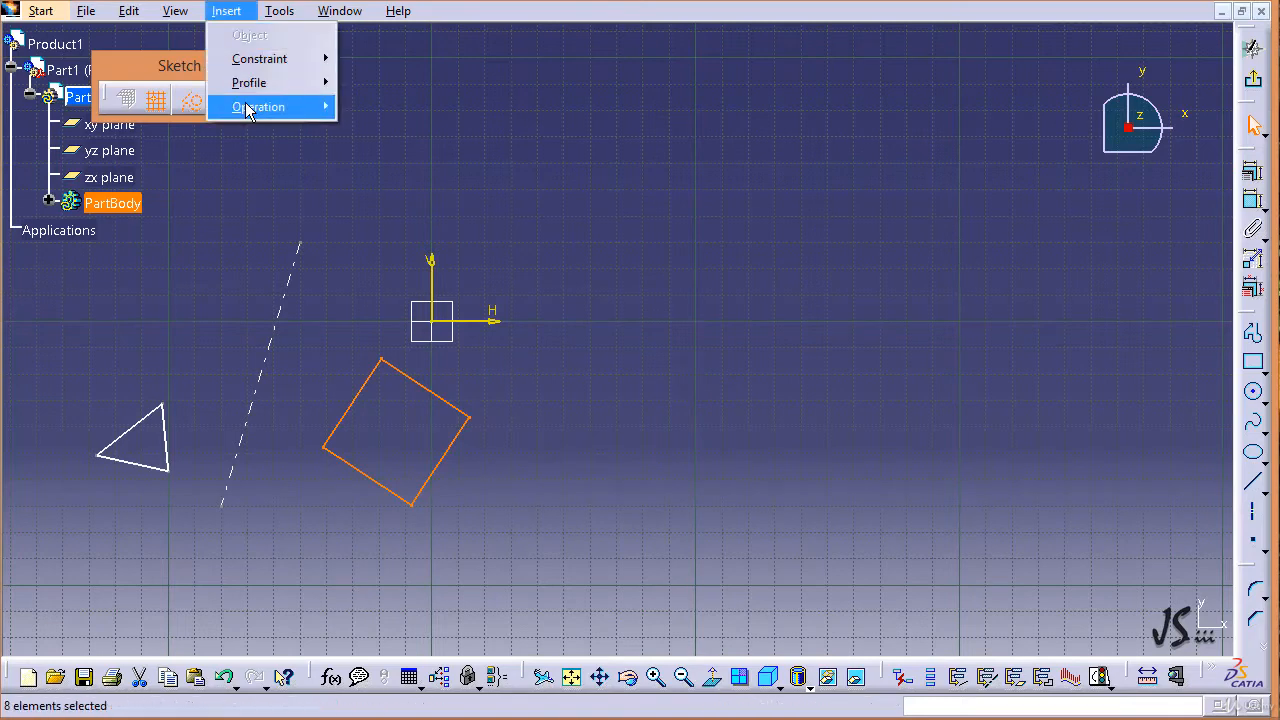
mouse_move(260, 106)
mouse_move(470, 178)
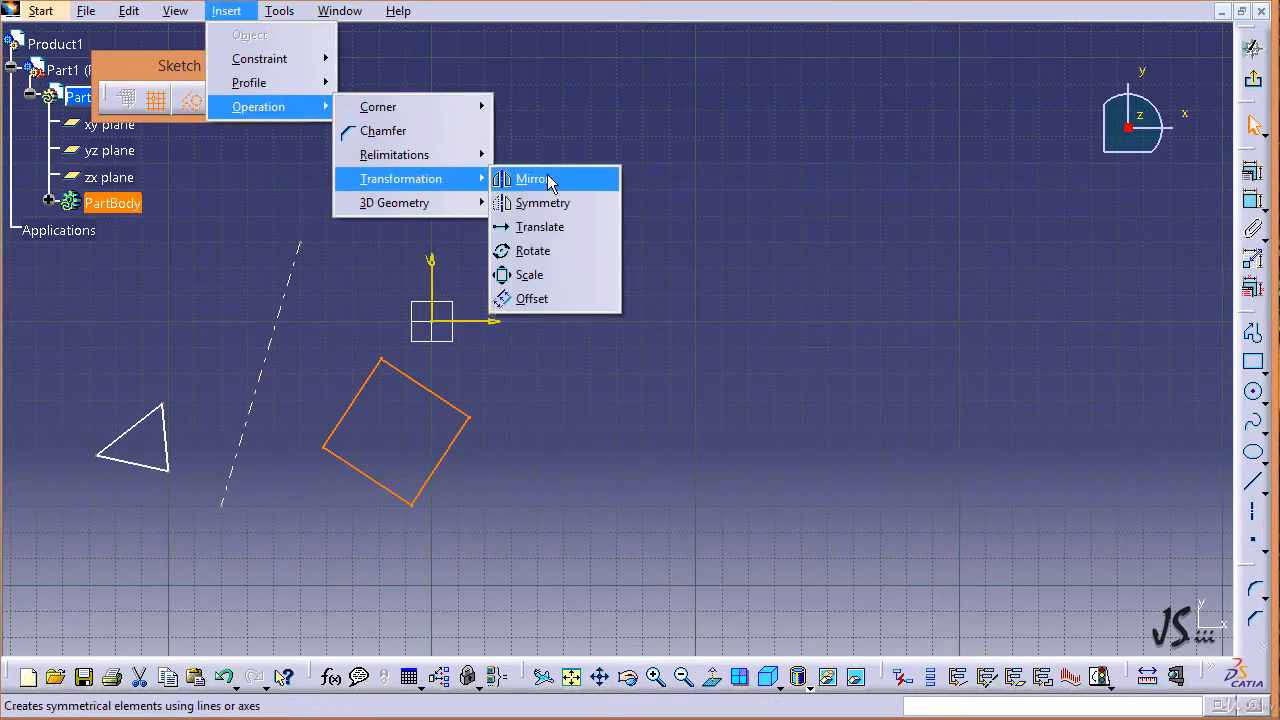
click(560, 226)
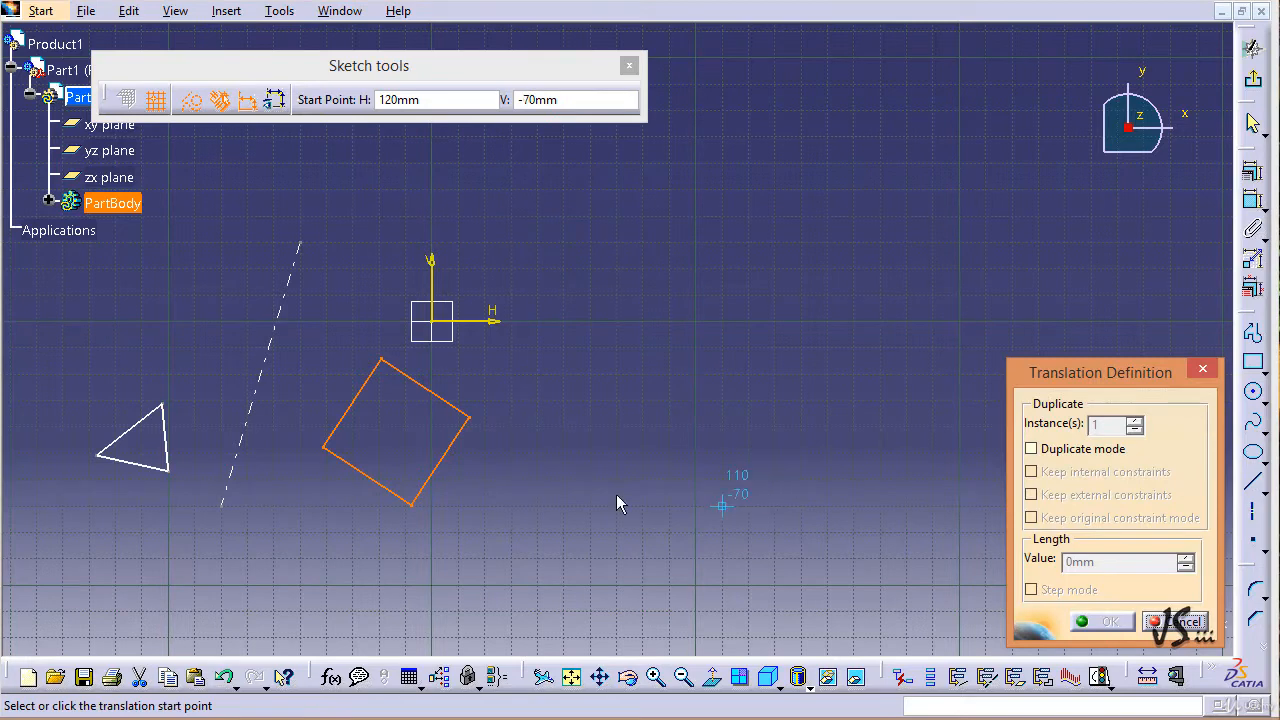
click(1031, 449)
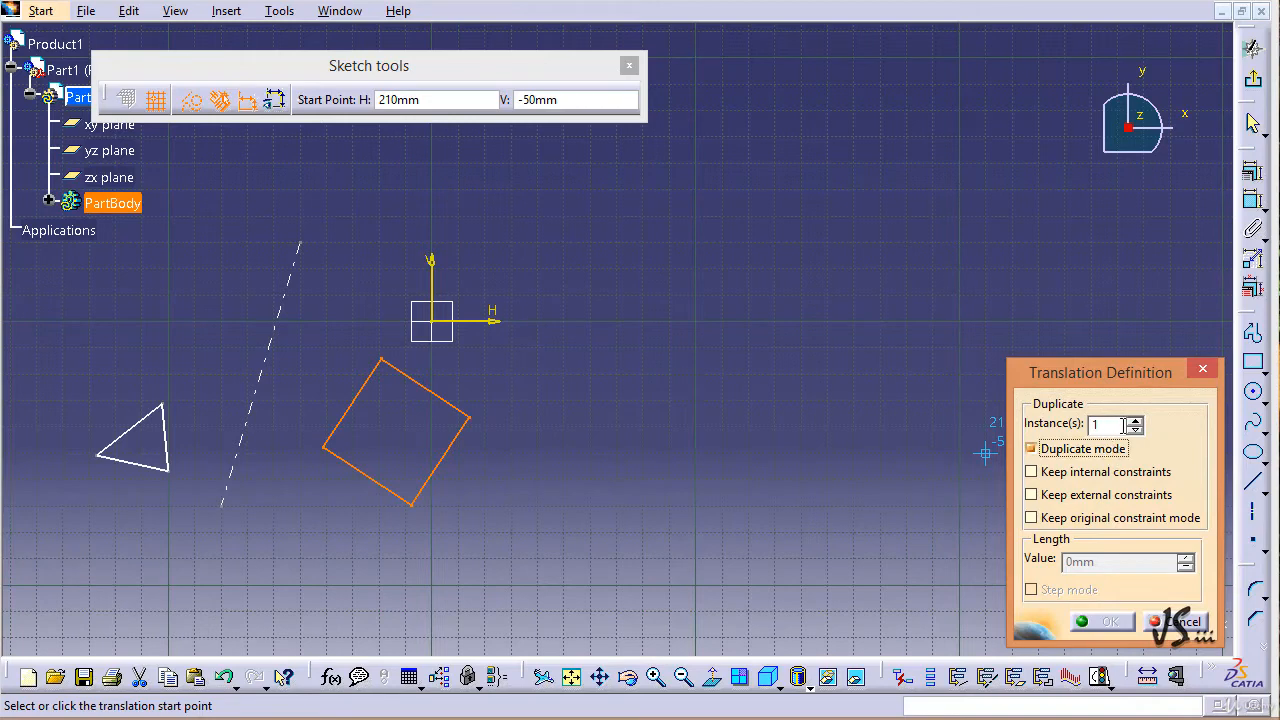
double_click(1105, 425)
text(5)
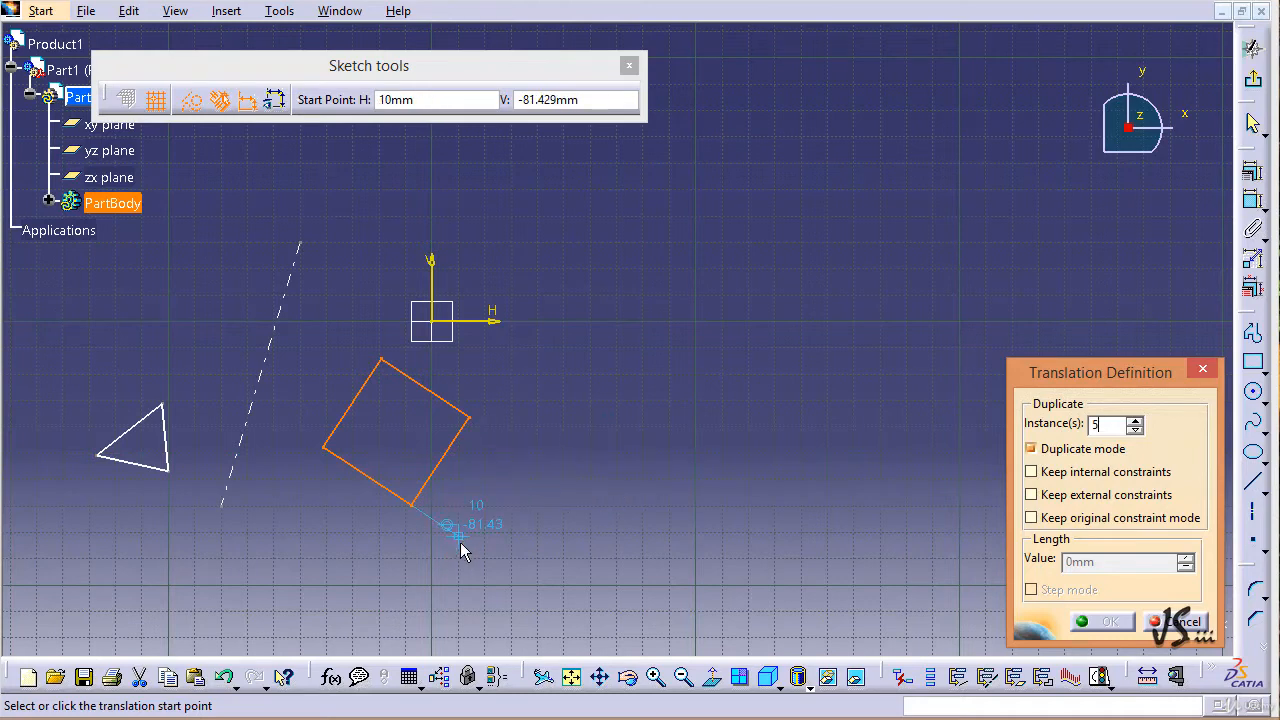
click(412, 505)
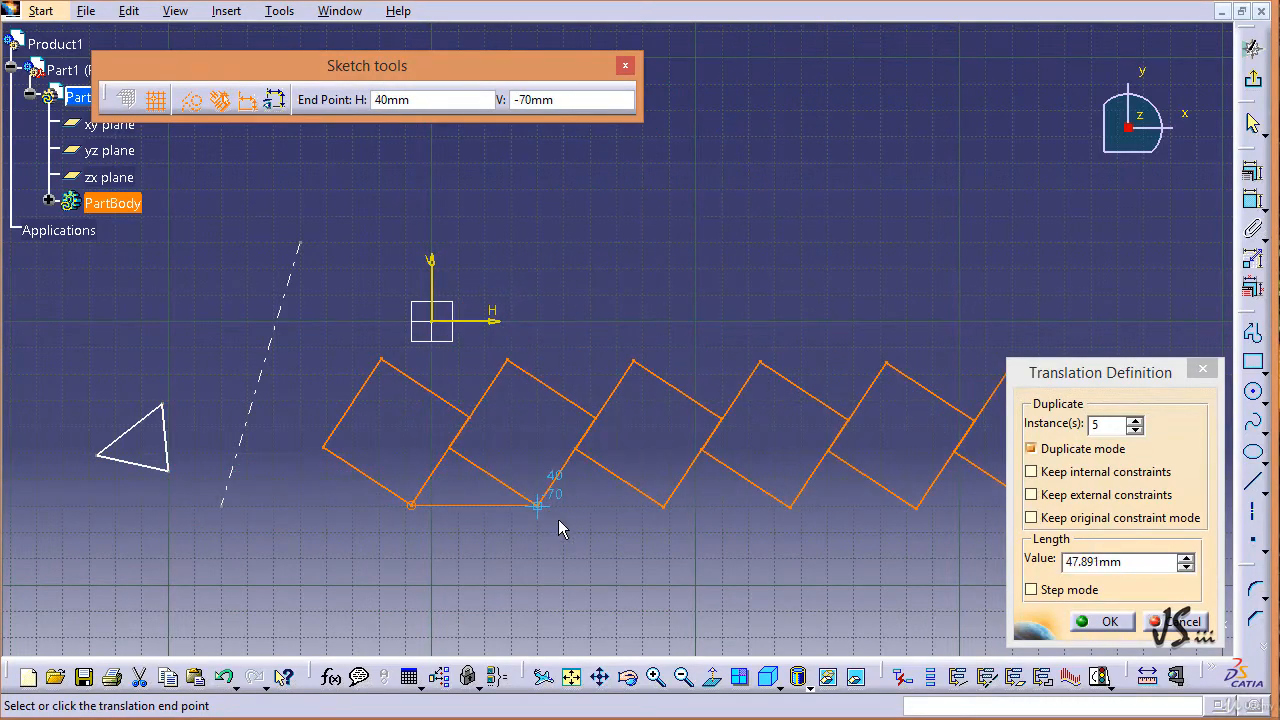
- Set the translation length to 40 mm, place the copies in a horizontal row, and undo the translation
double_click(1134, 566)
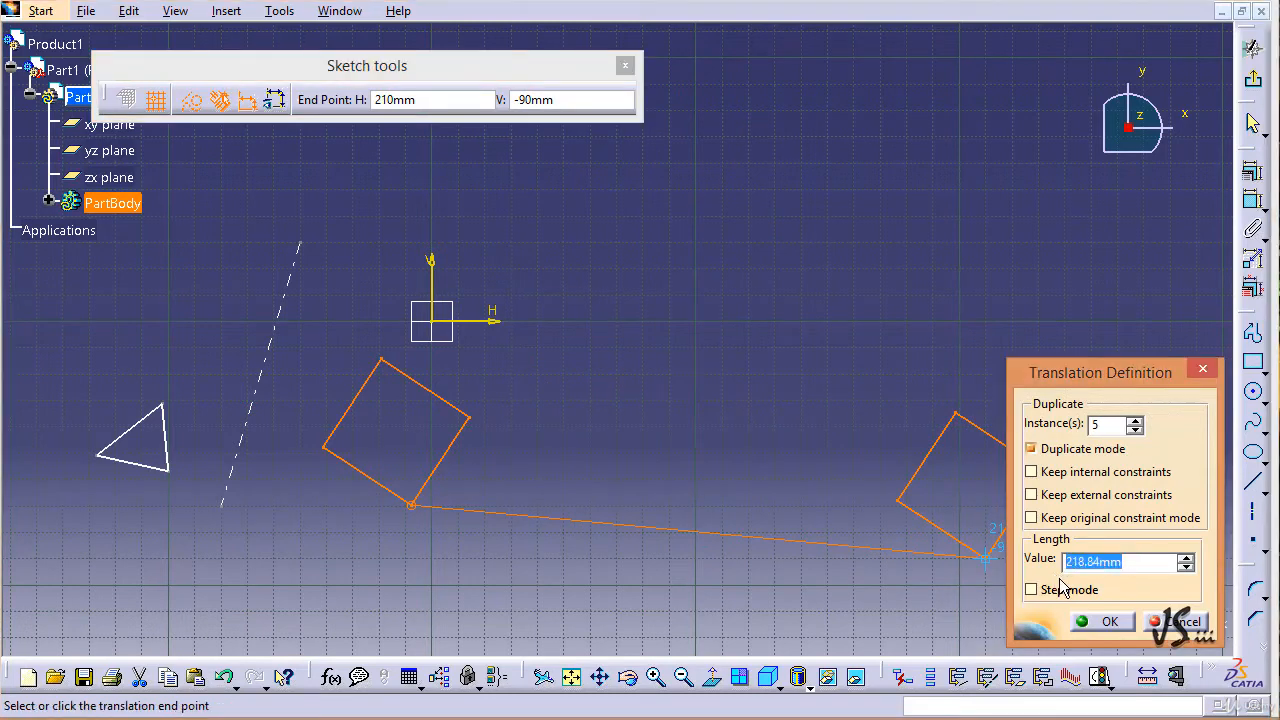
text(40)
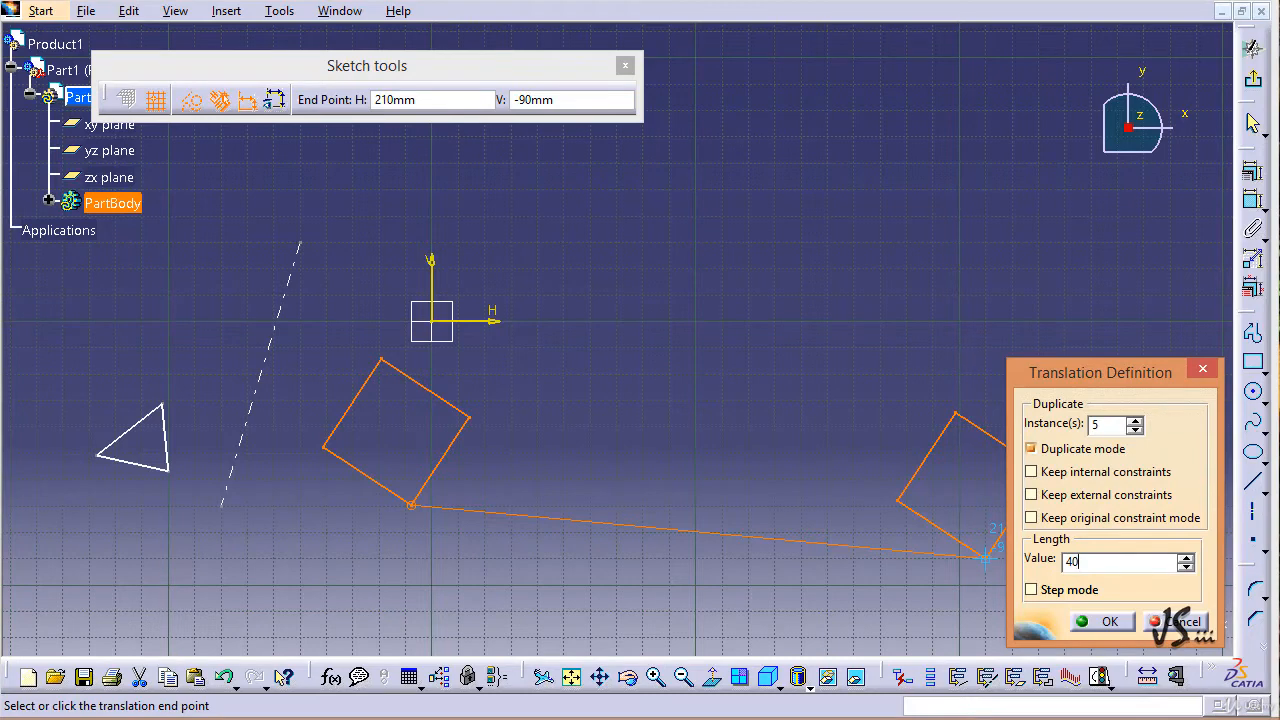
key(Return)
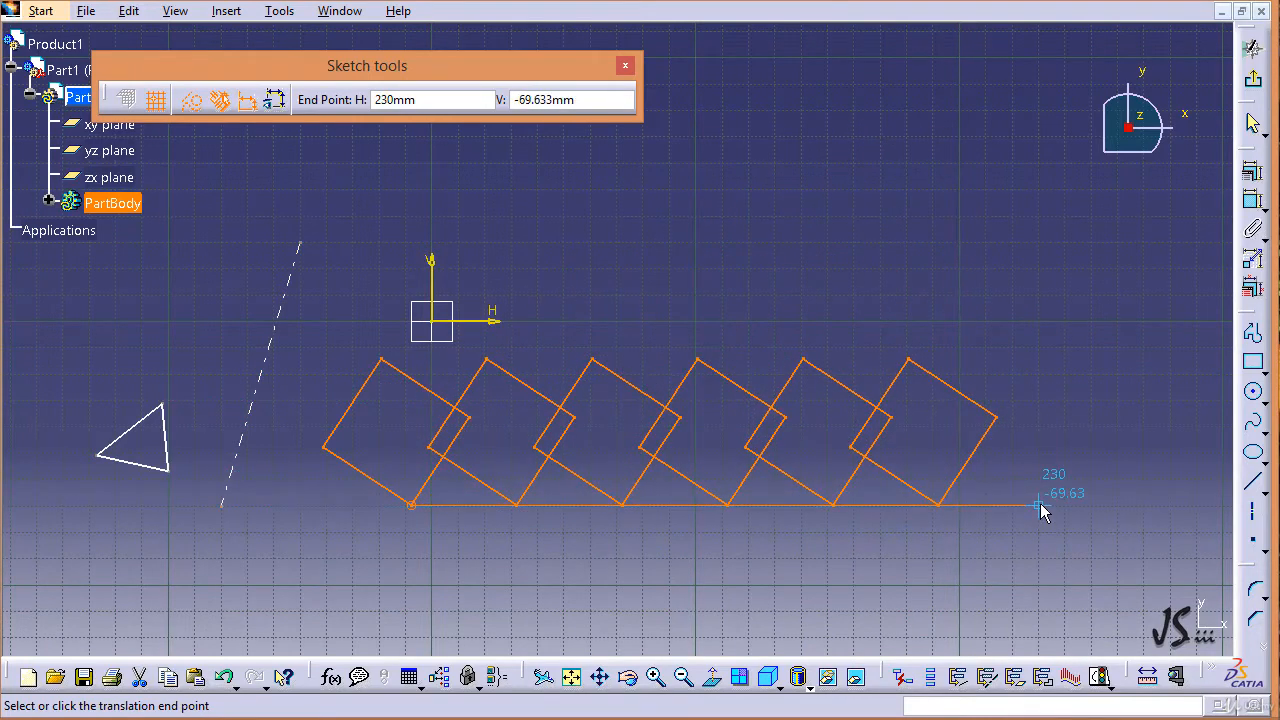
key(Escape)
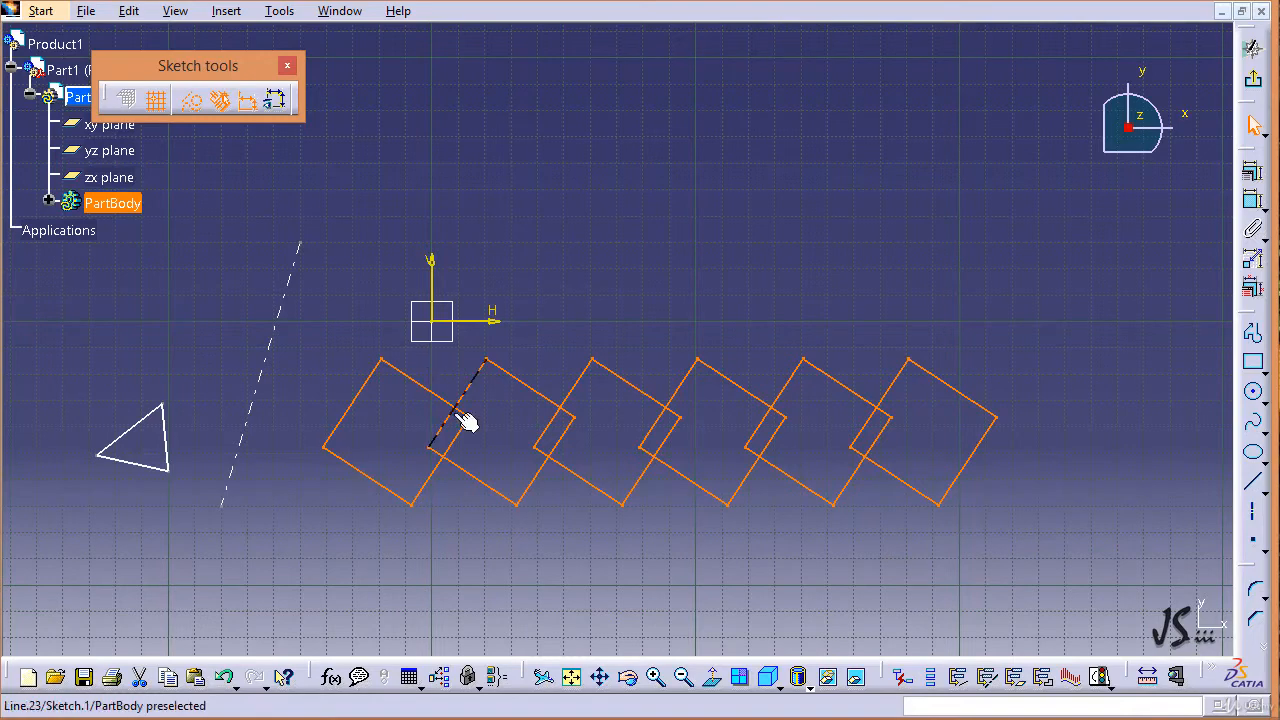
click(432, 543)
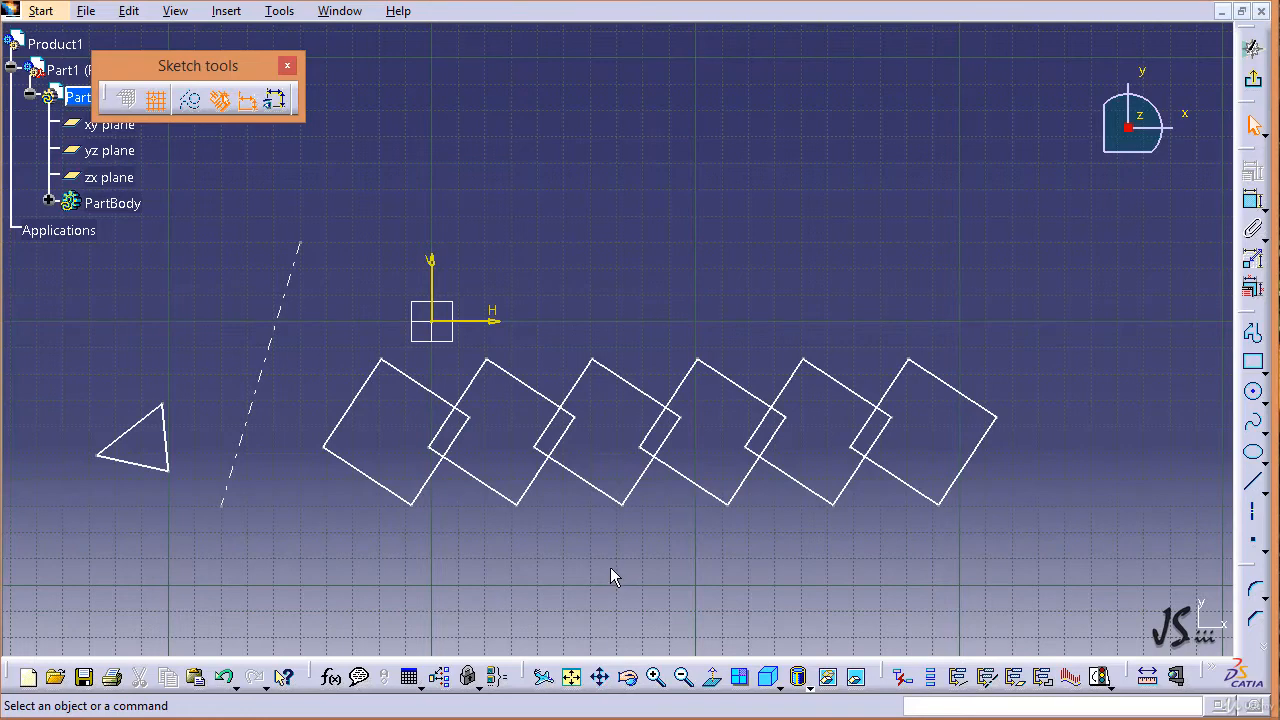
key(ctrl+z)
key(ctrl+z)
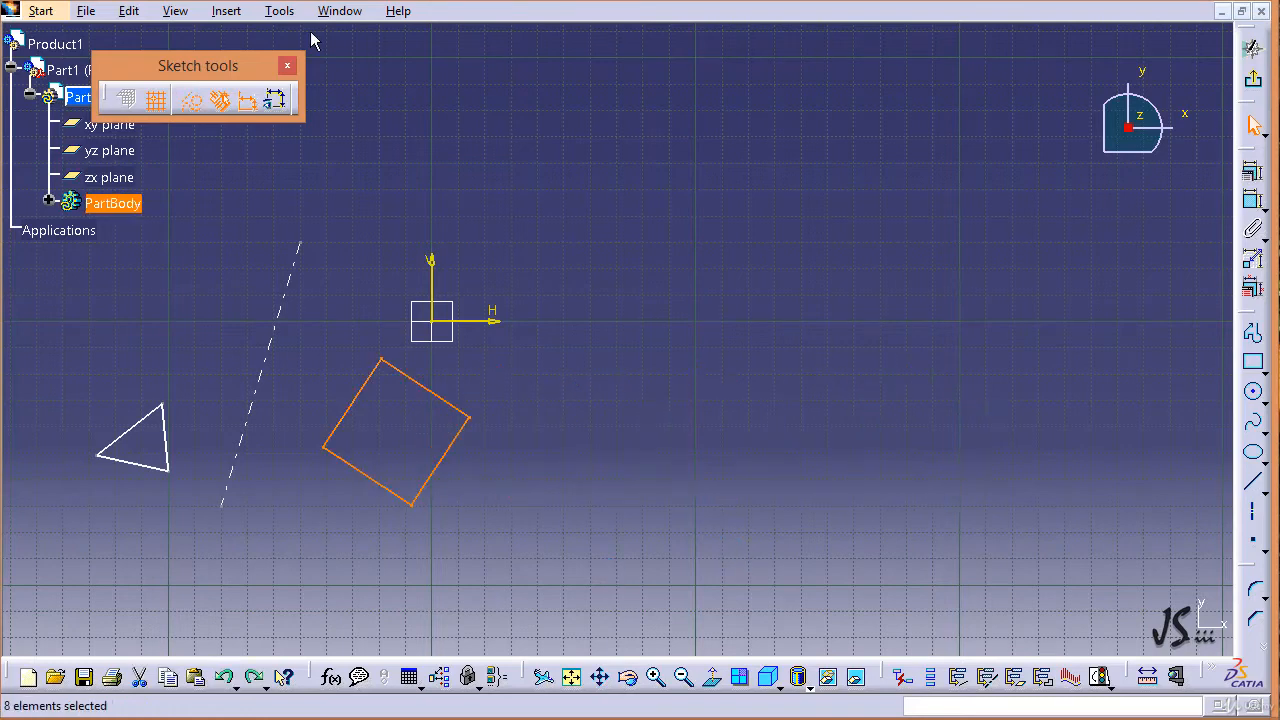
- Start rotating the tilted square about the sketch origin in Duplicate mode with 5 instances
click(226, 11)
mouse_move(267, 112)
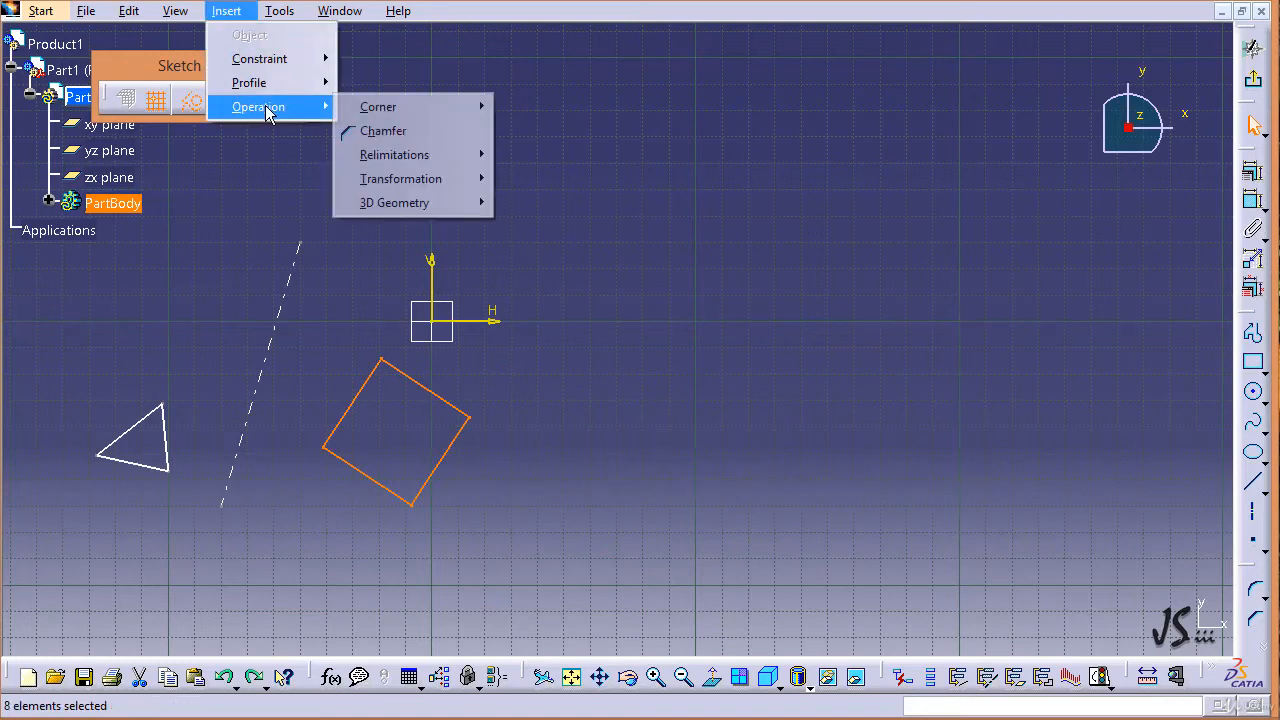
mouse_move(425, 180)
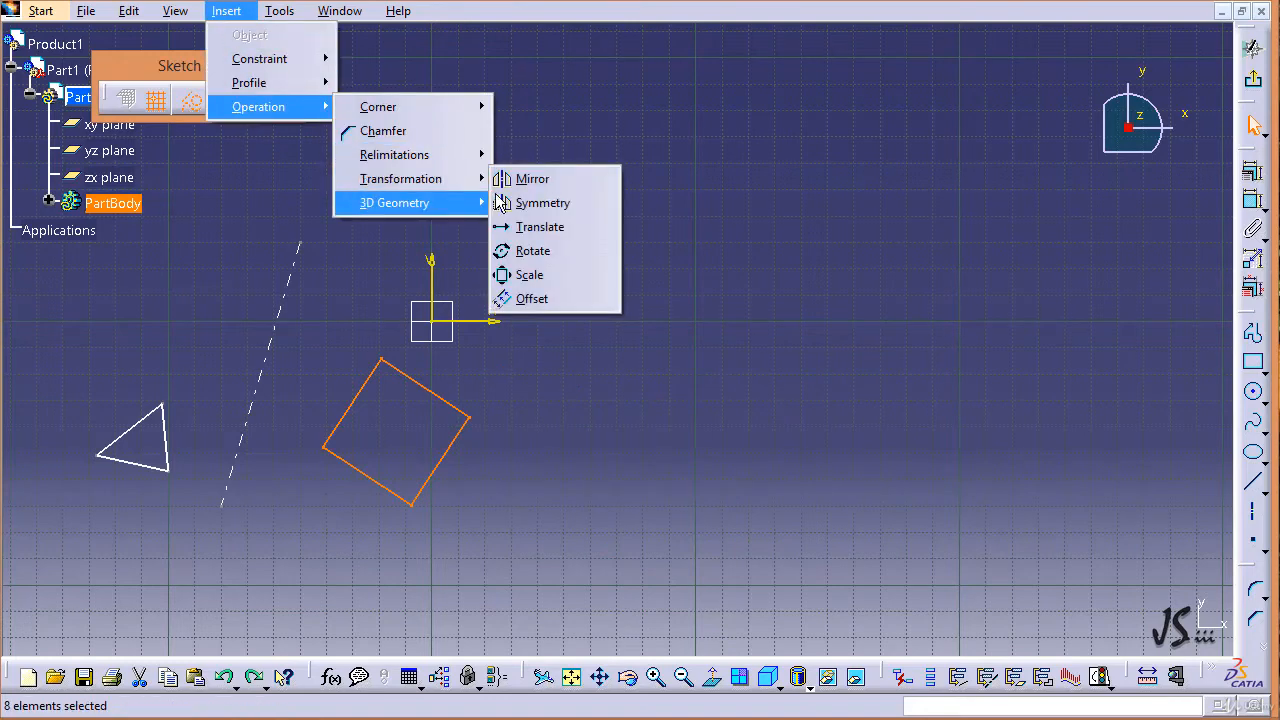
click(546, 258)
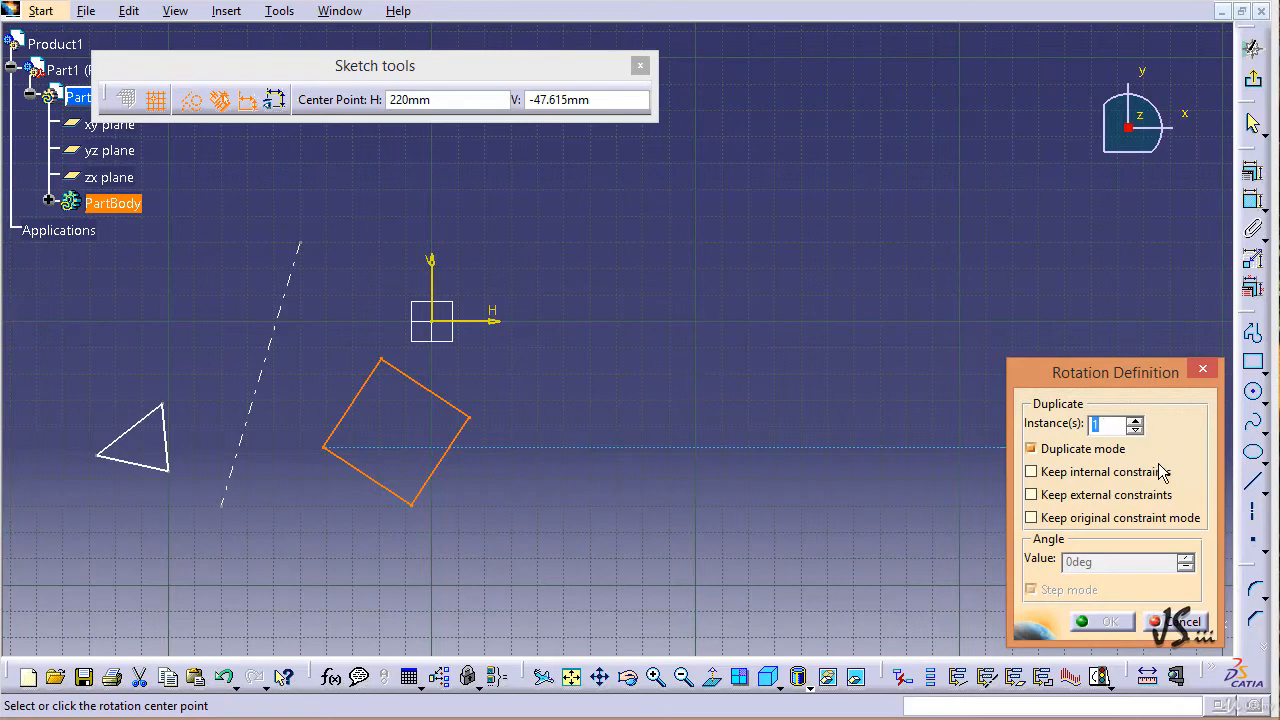
text(4)
double_click(1106, 430)
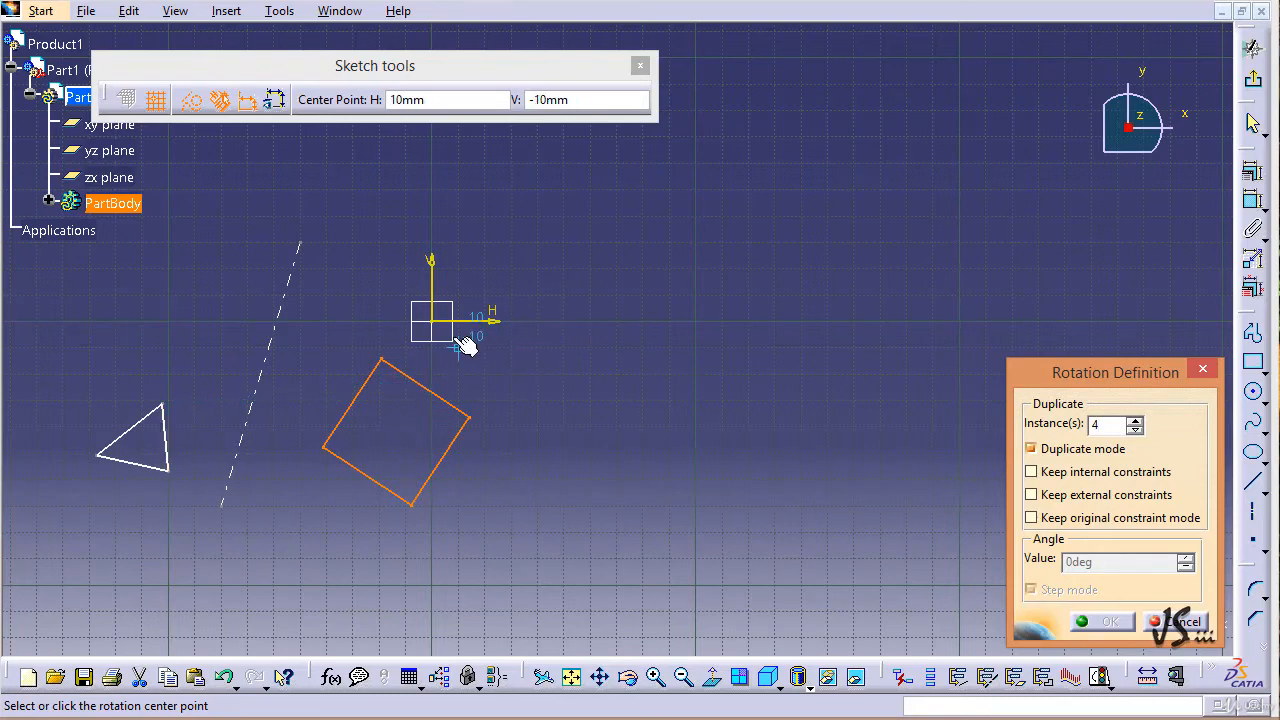
click(433, 321)
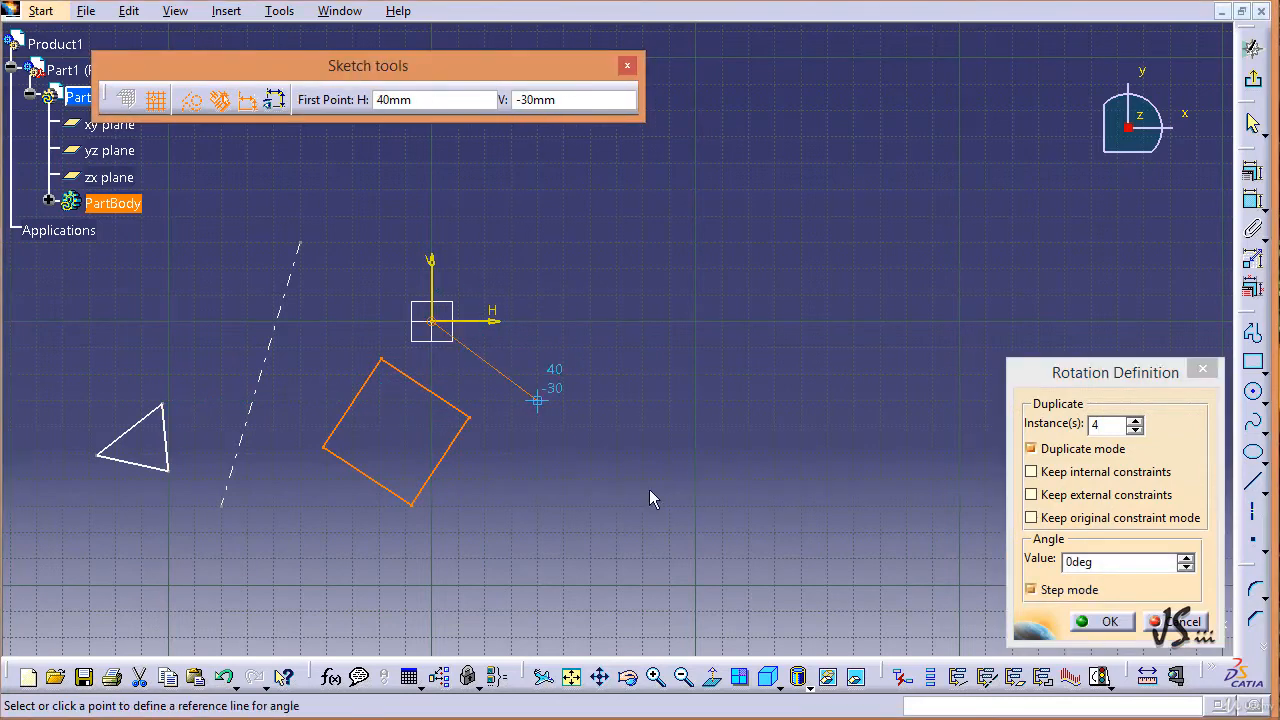
click(1134, 421)
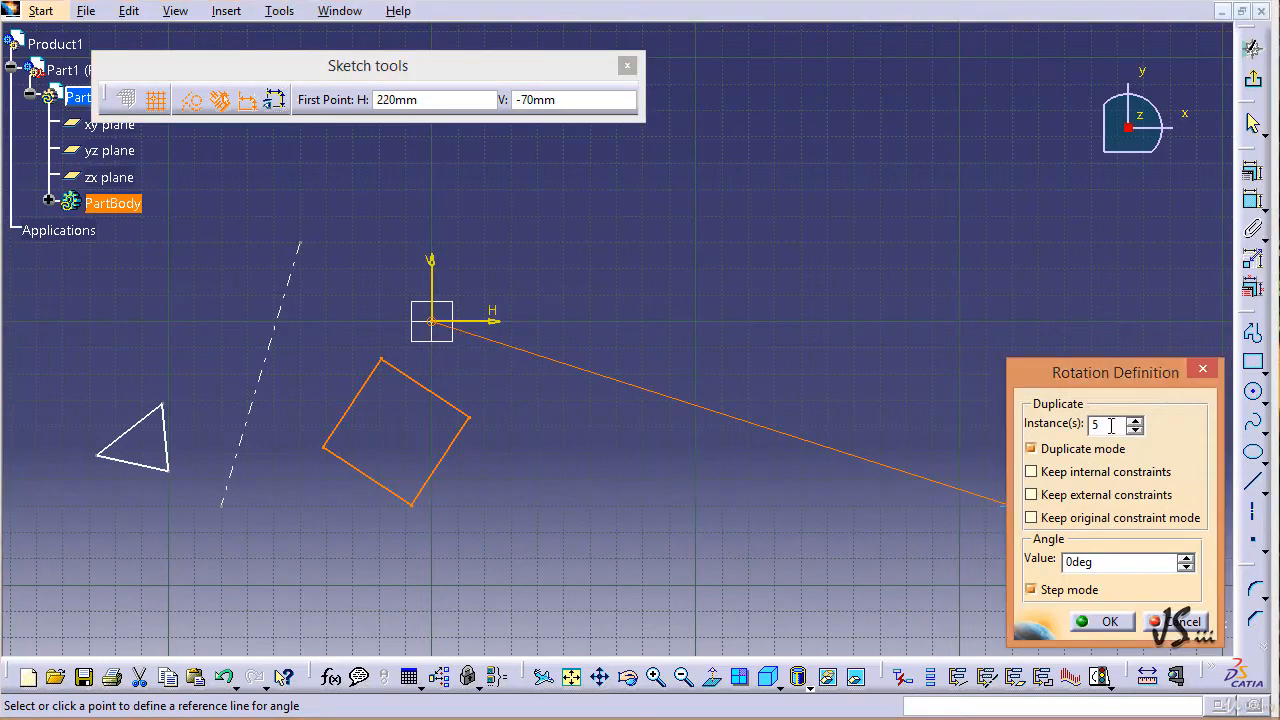
- Set the rotation angle to 60 degrees, place the copies around the origin from a horizontal reference line, and undo the rotation
double_click(1110, 561)
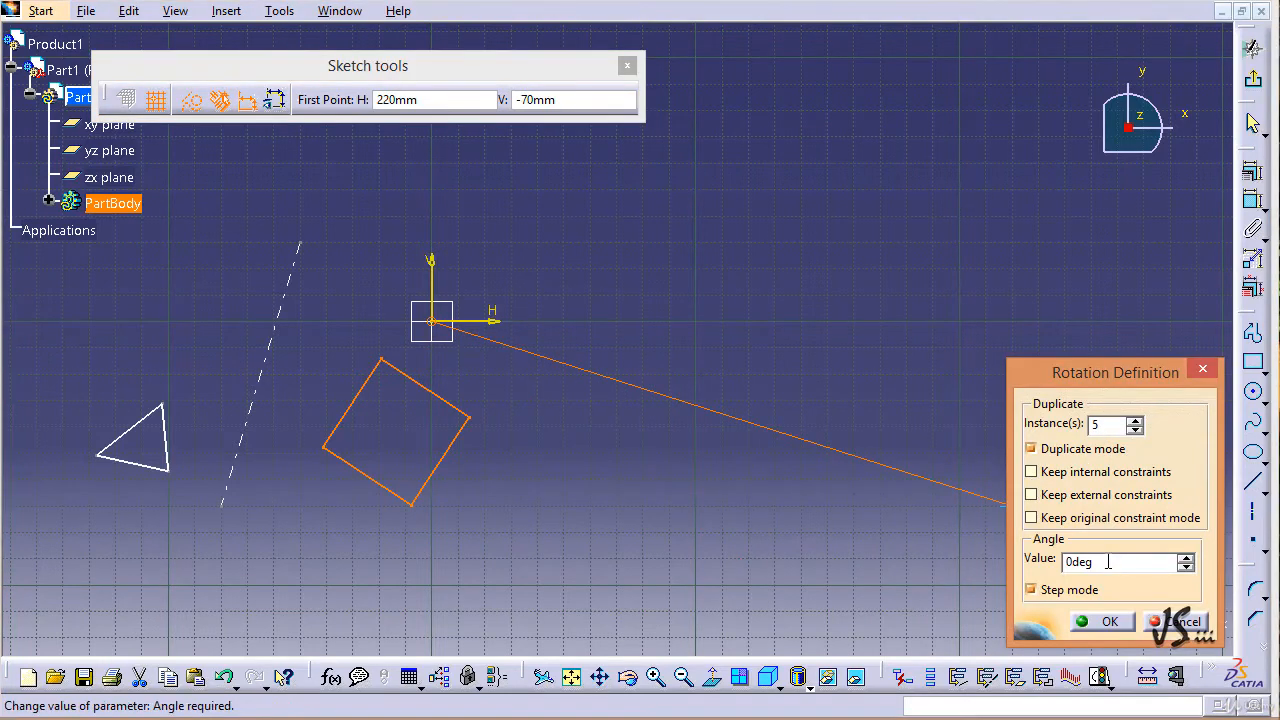
text(60)
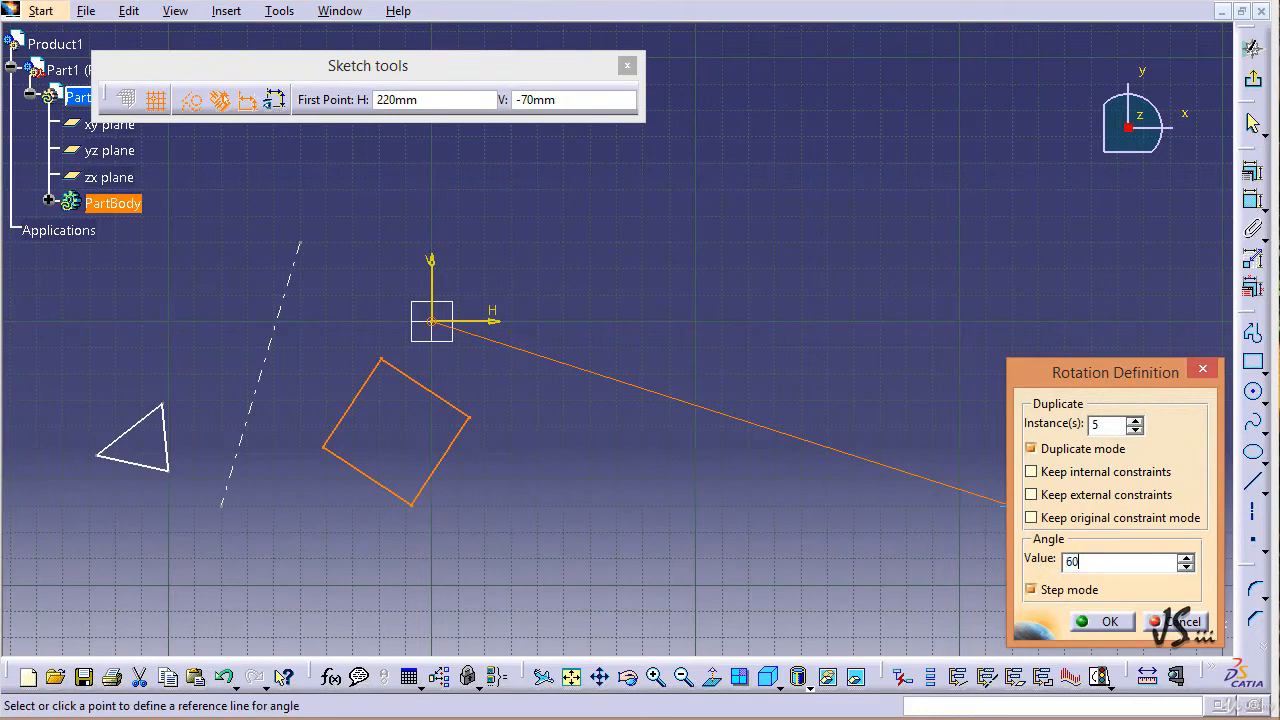
click(1107, 424)
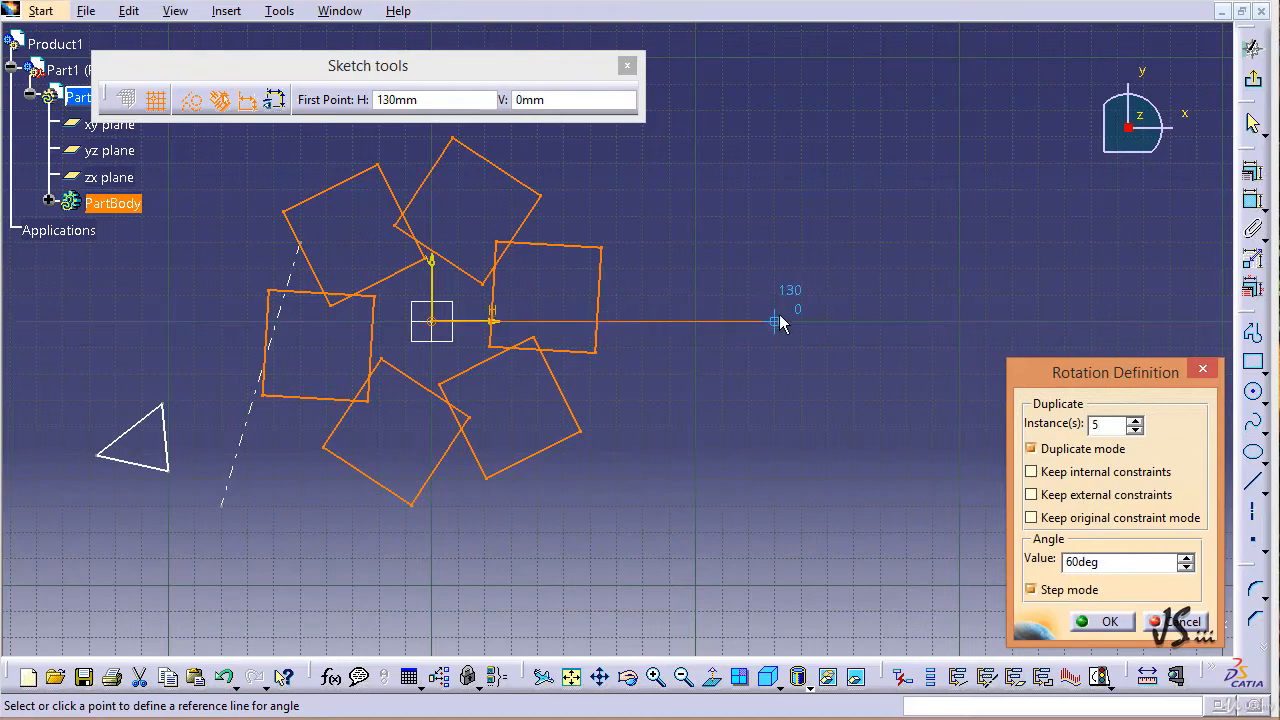
click(854, 330)
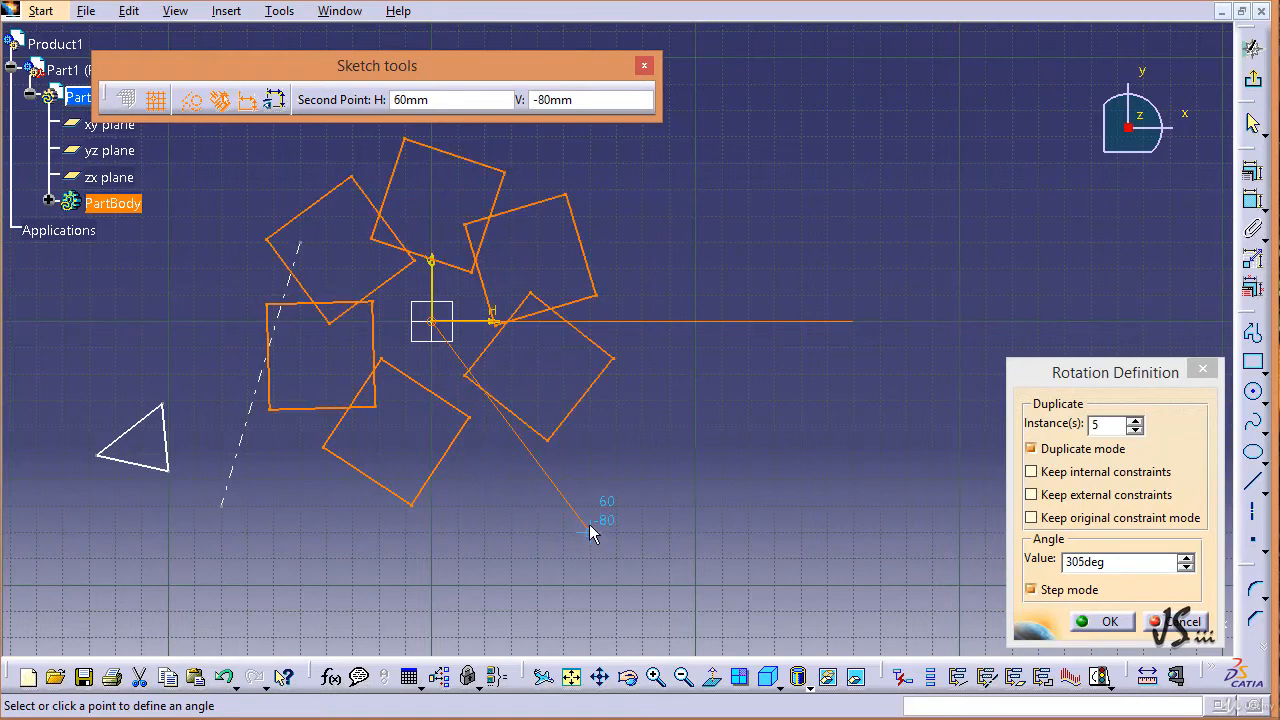
click(565, 533)
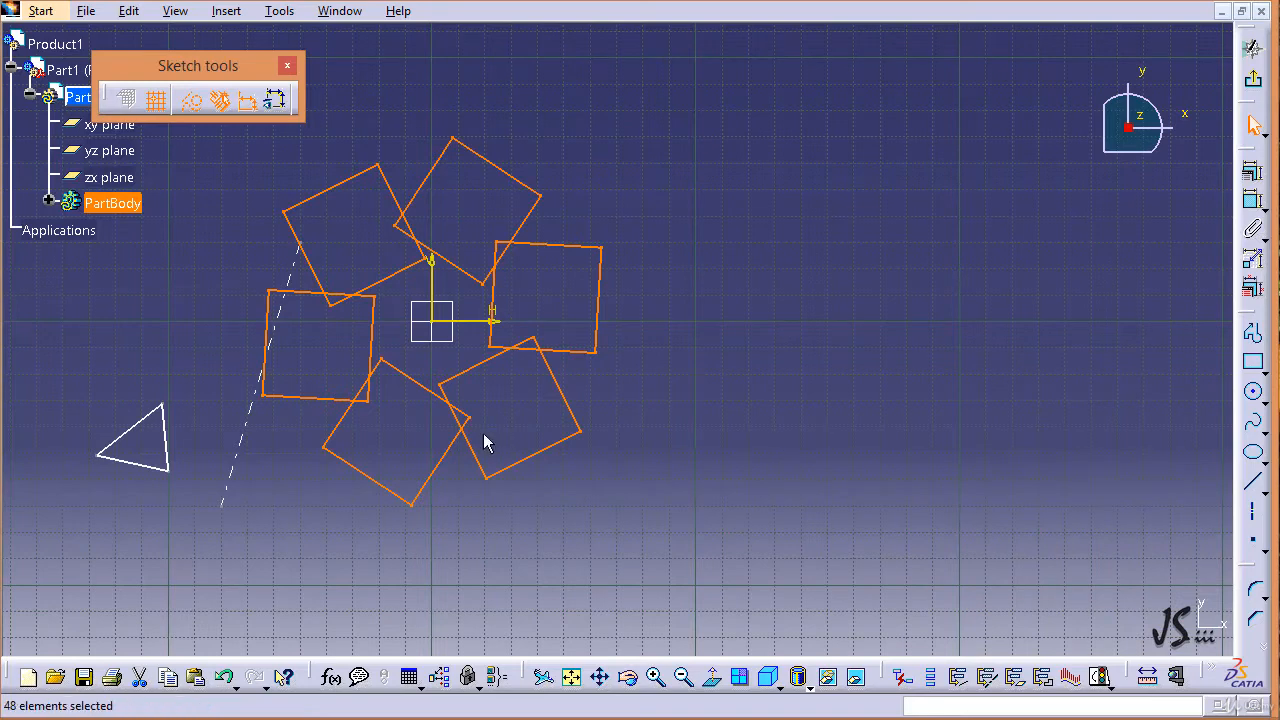
click(700, 243)
key(ctrl+z)
- Scale the tilted square by a factor of 2 about its leftmost corner with Duplicate mode off
click(244, 12)
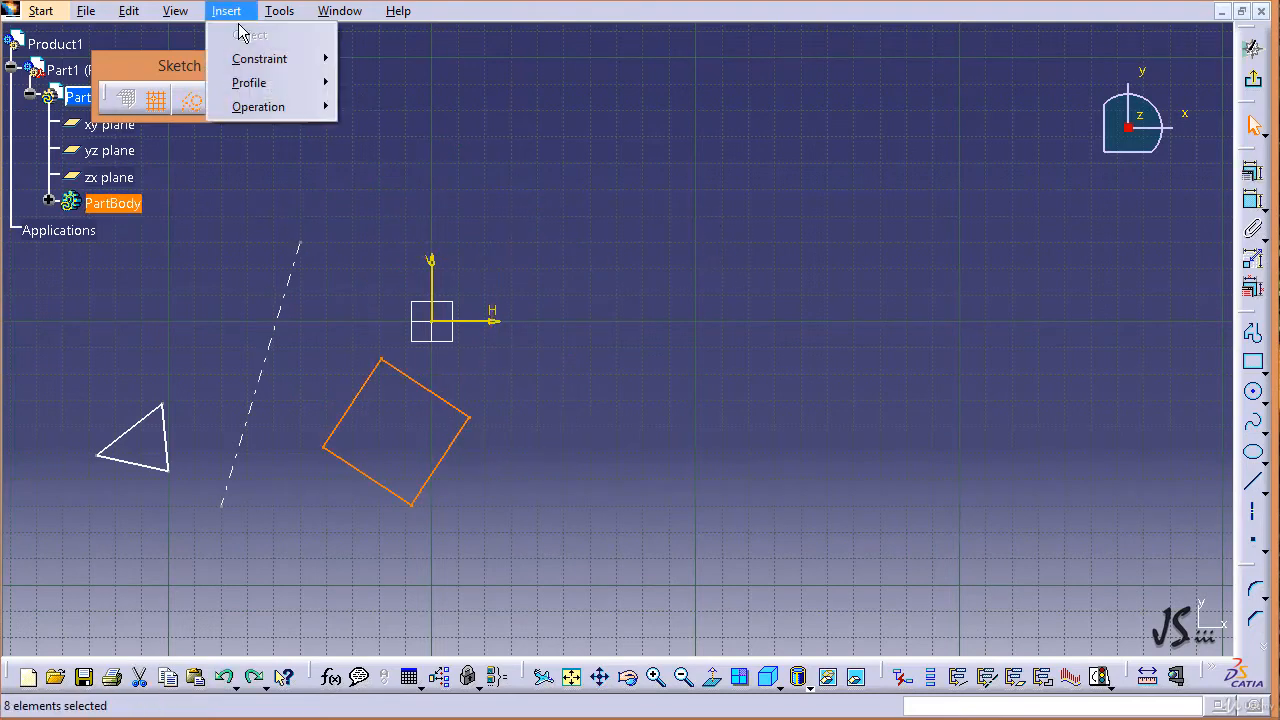
mouse_move(262, 107)
mouse_move(420, 180)
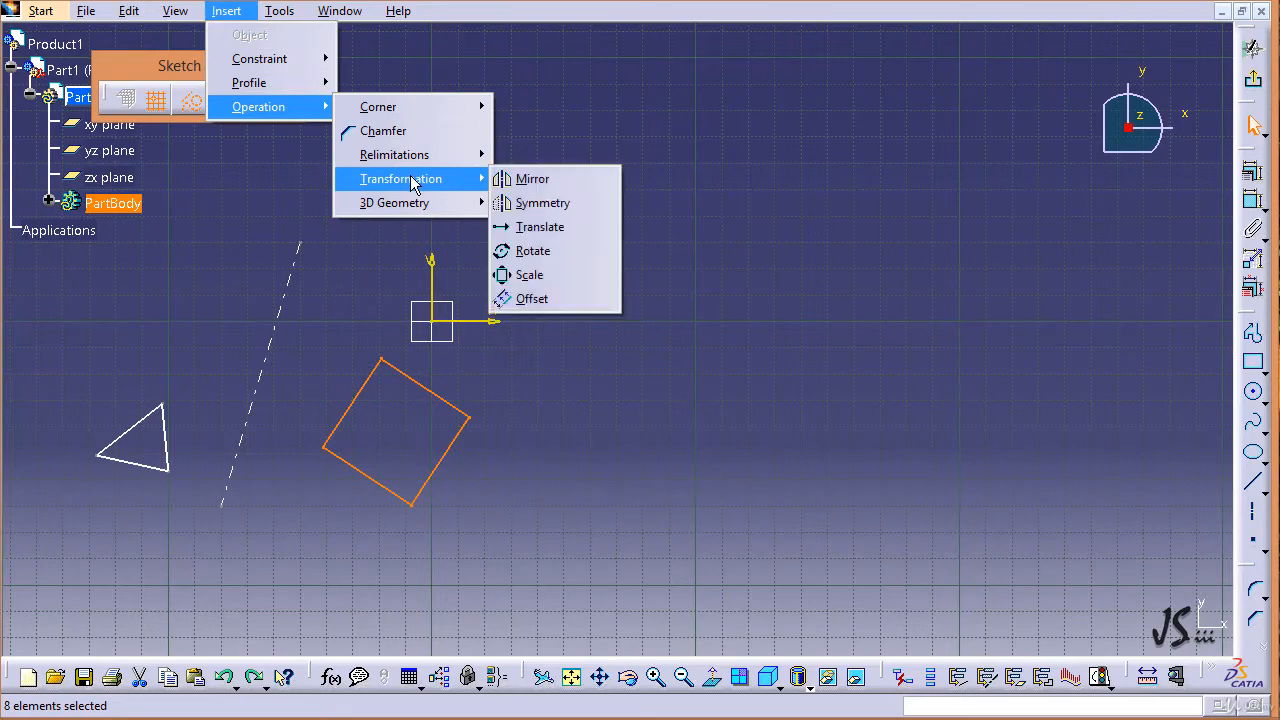
click(579, 272)
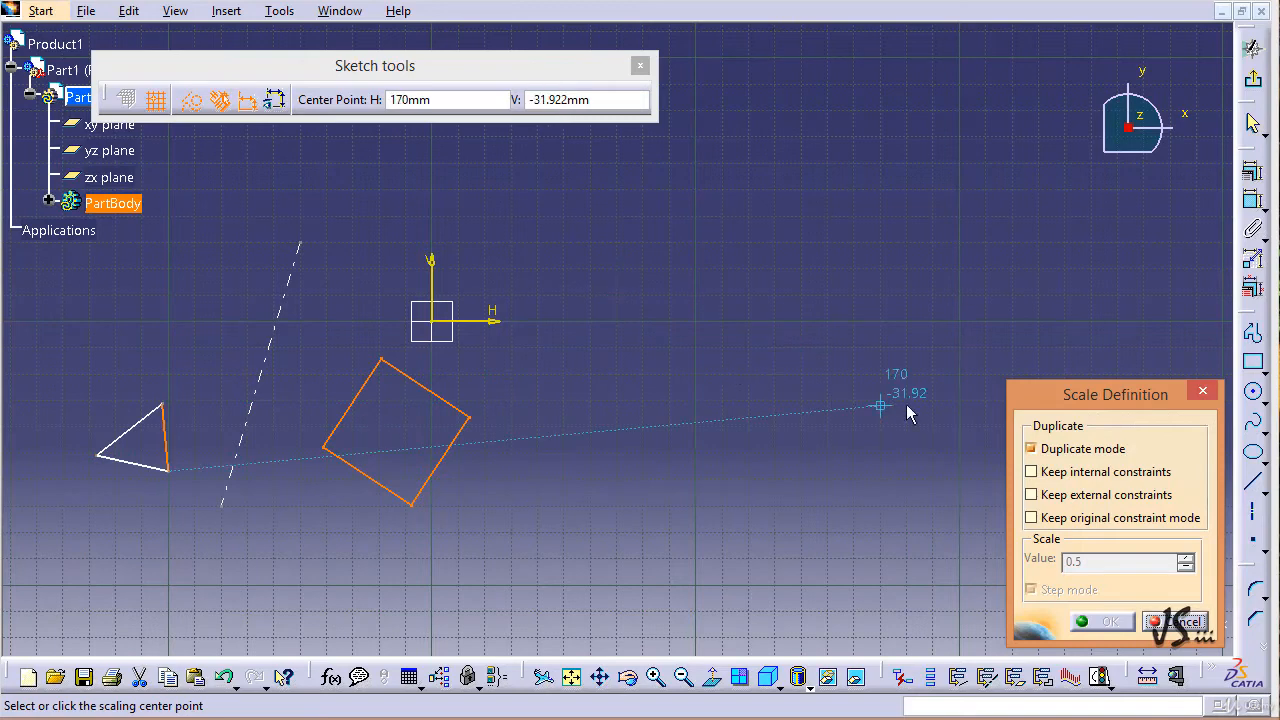
click(1047, 459)
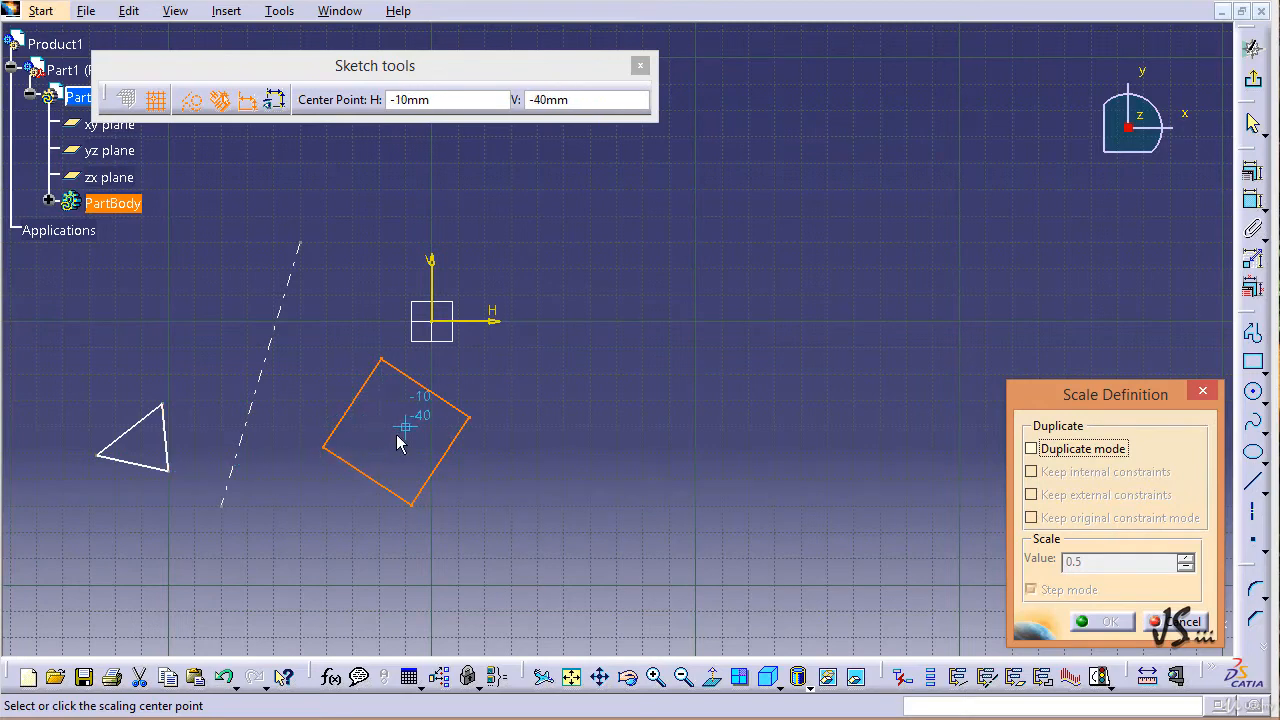
click(322, 446)
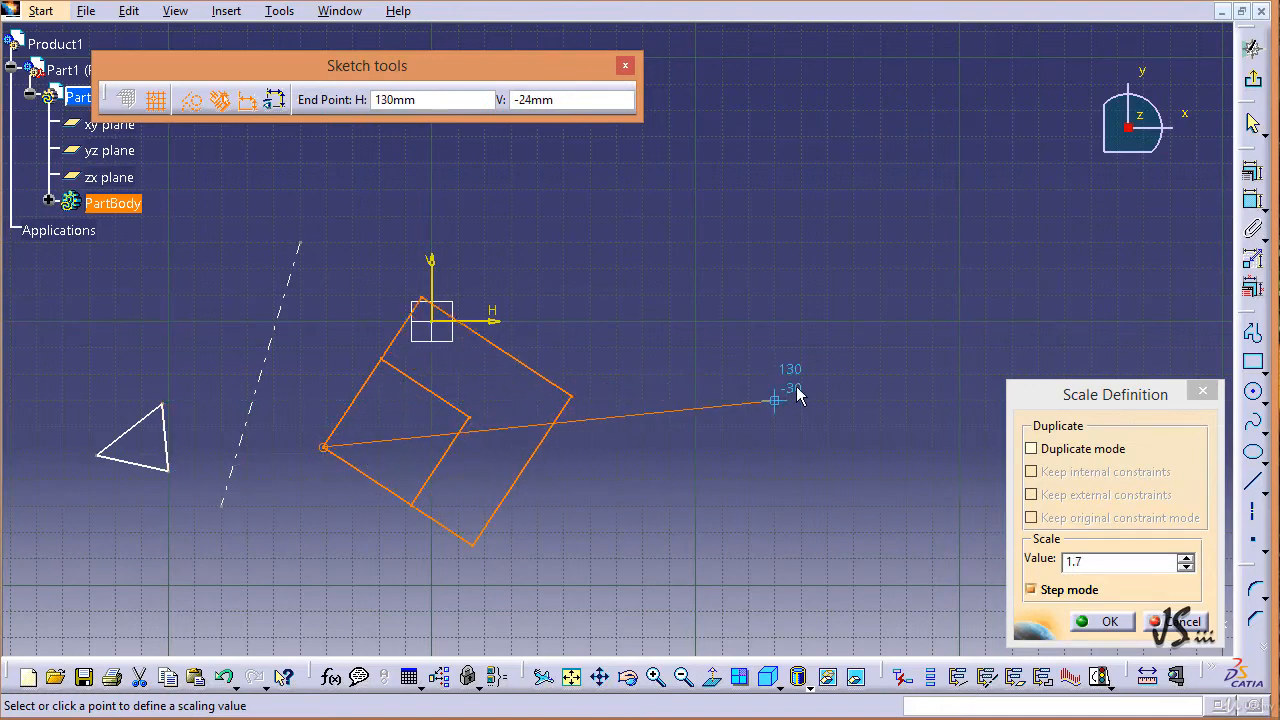
click(1105, 564)
text(2)
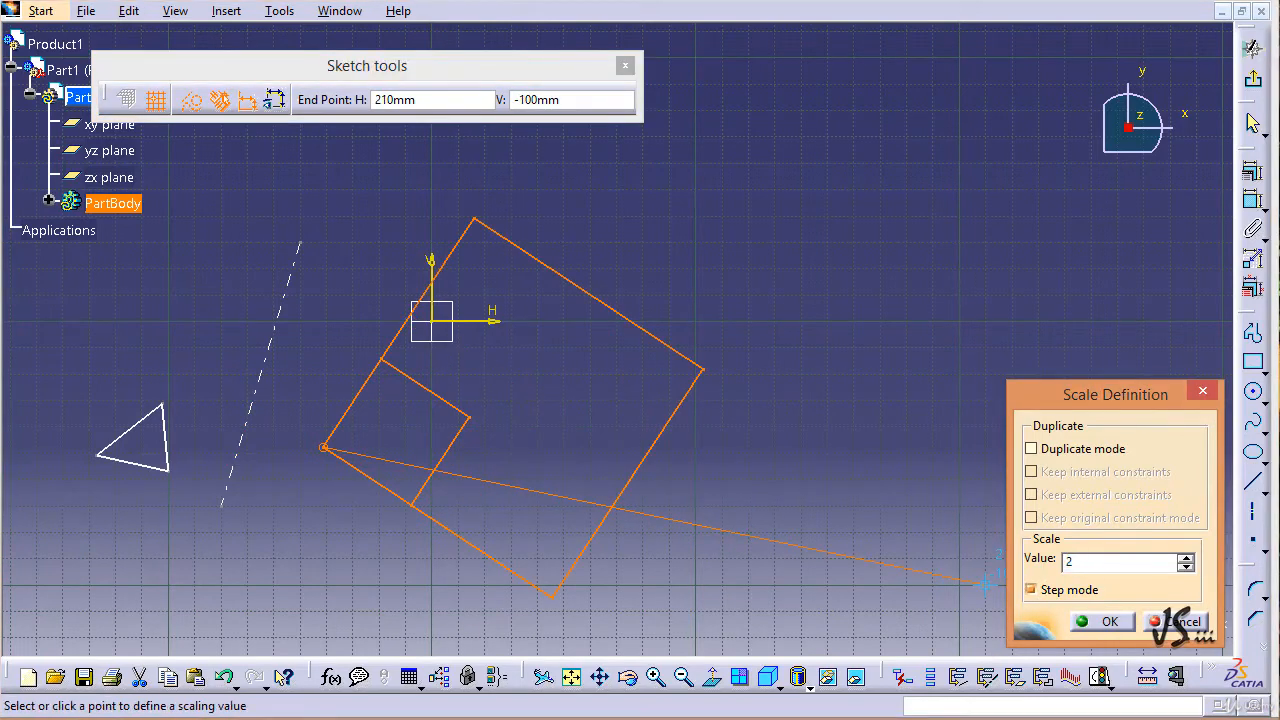
click(1104, 620)
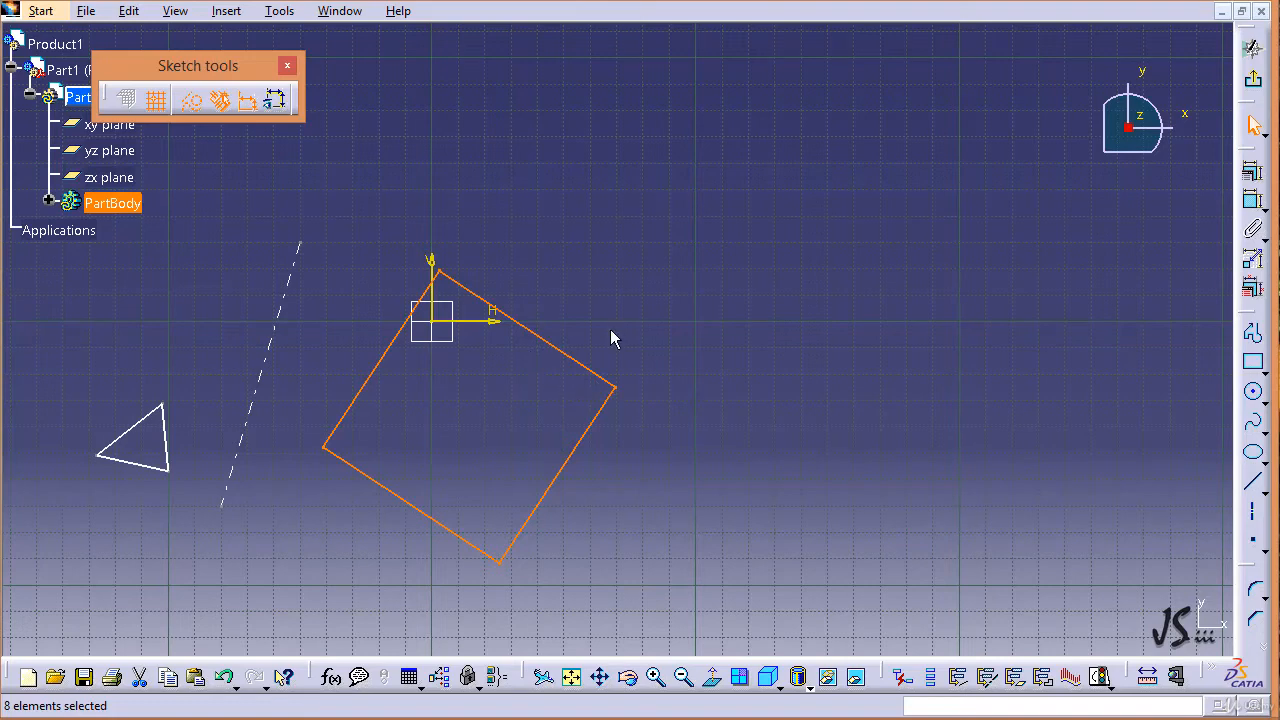
click(743, 322)
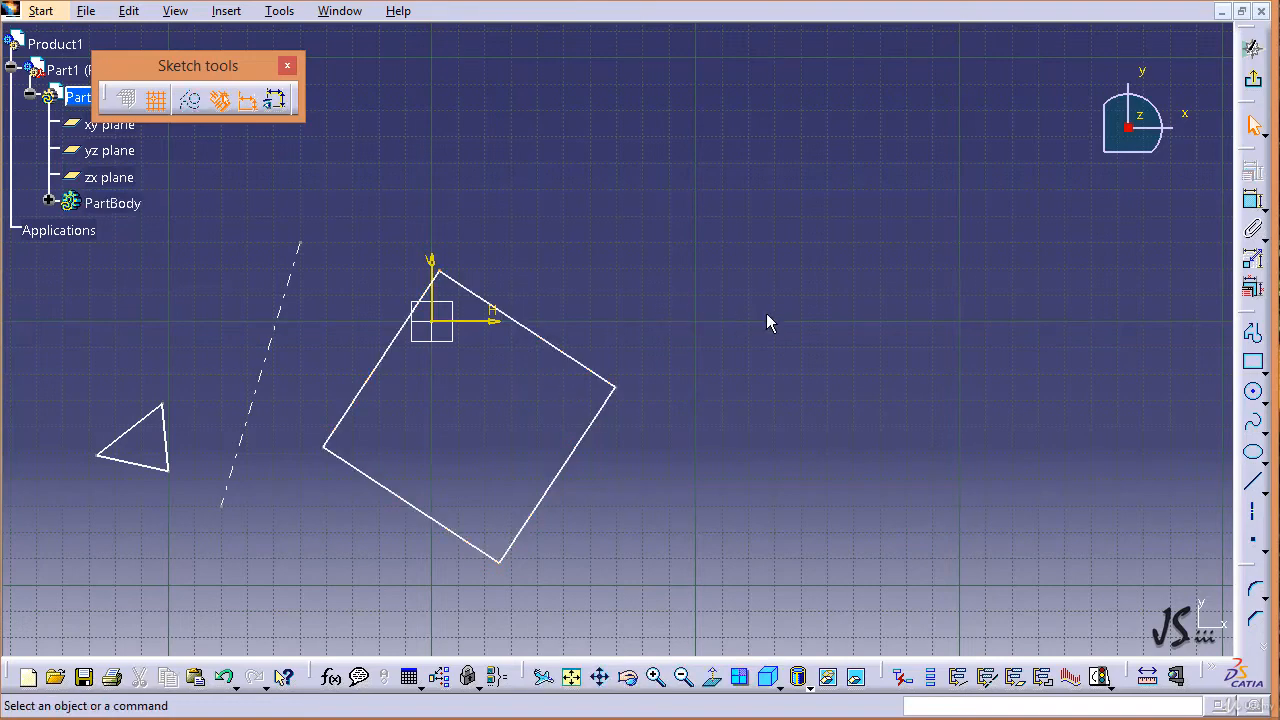
- Sketch a horizontal rectangle about 200 mm wide and 60 mm high beside the enlarged square, centred vertically on the H axis
middle_drag(766, 322, 399, 306)
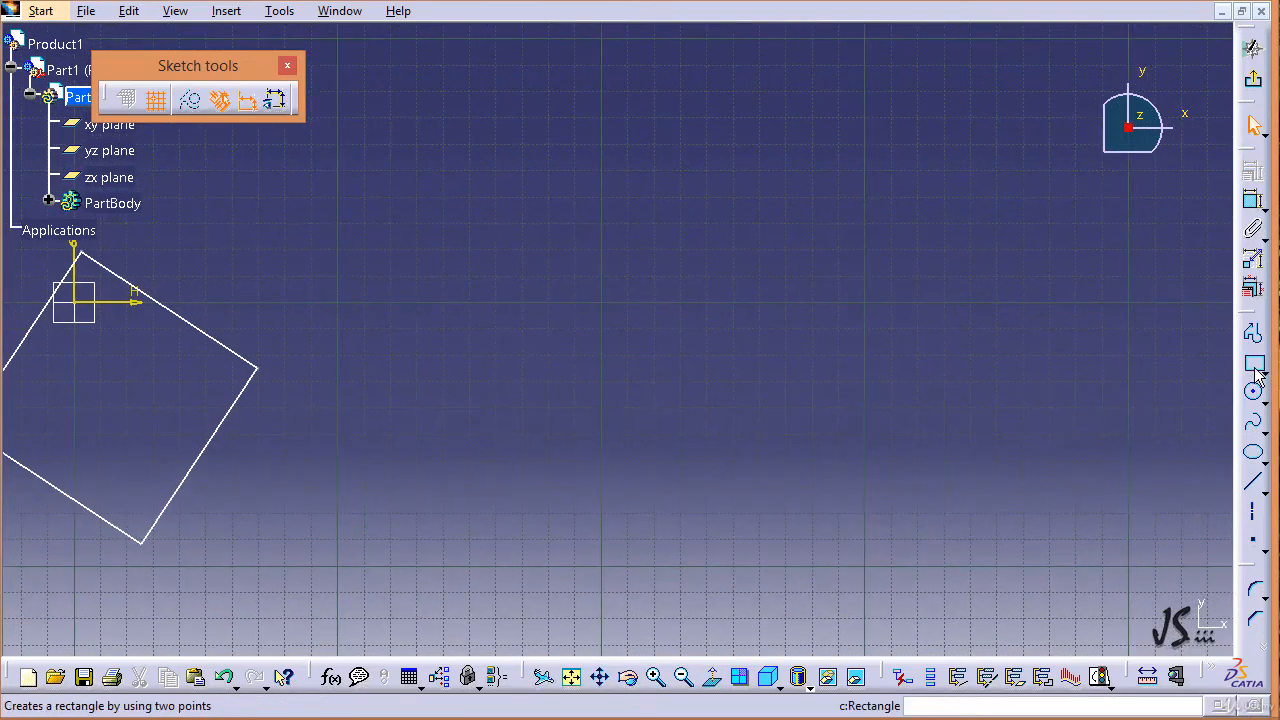
click(1257, 373)
click(449, 229)
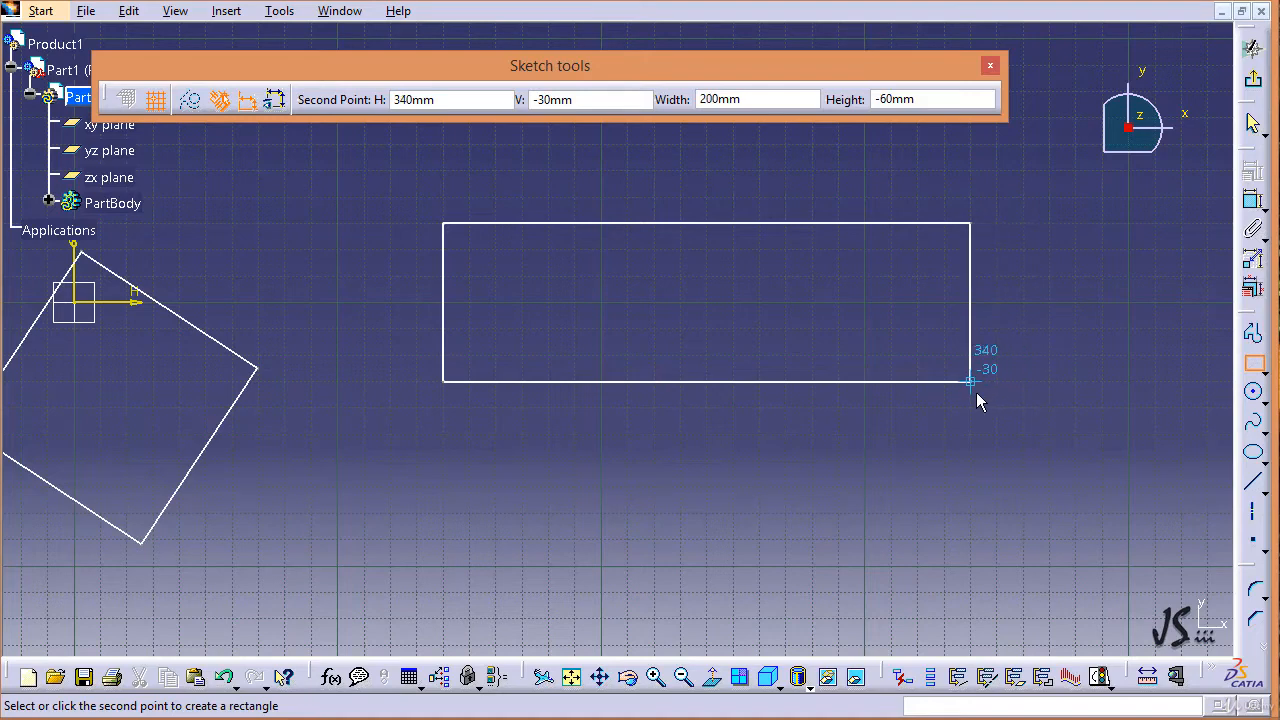
click(970, 382)
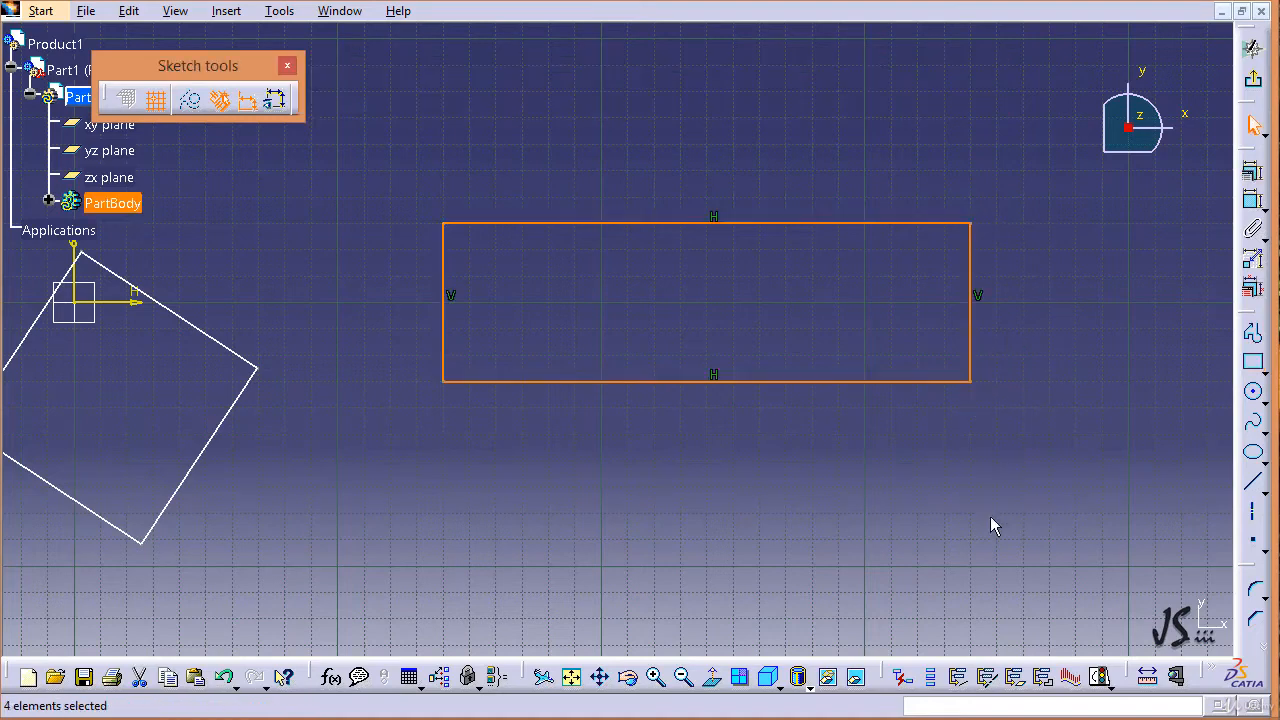
- Delete the two horizontal and two vertical constraints on the new rectangle's edges
click(894, 477)
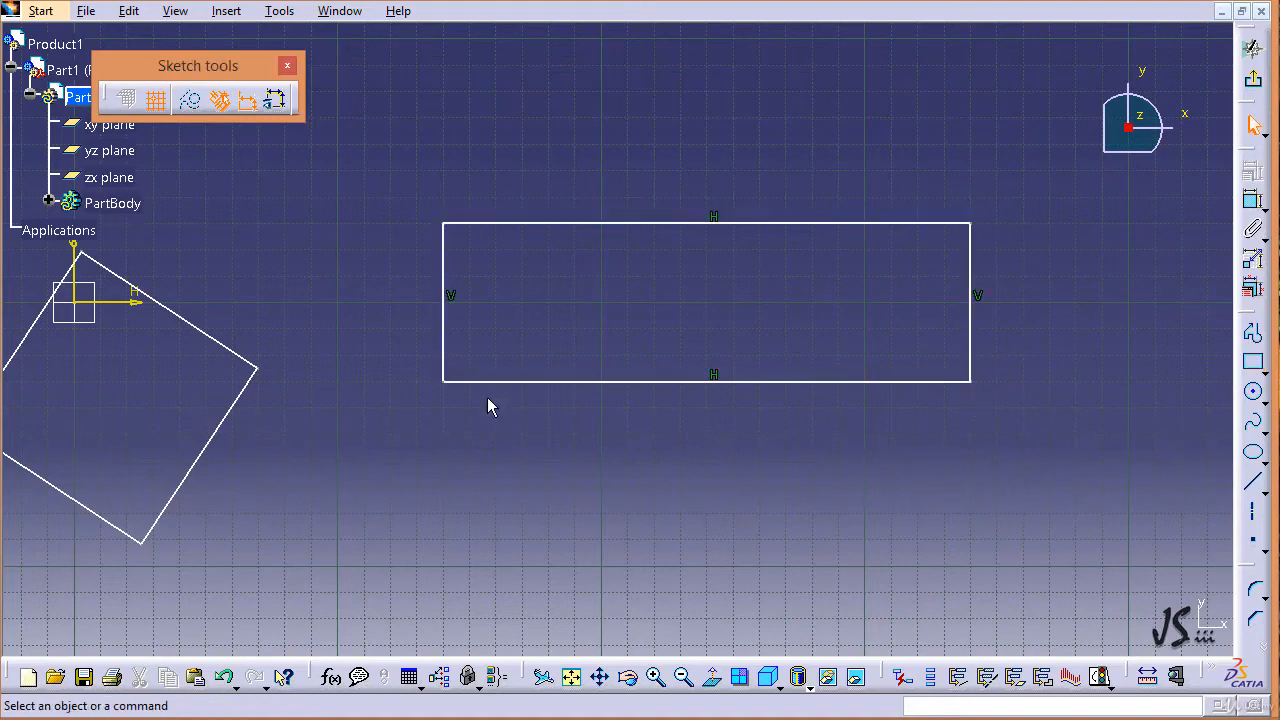
click(451, 298)
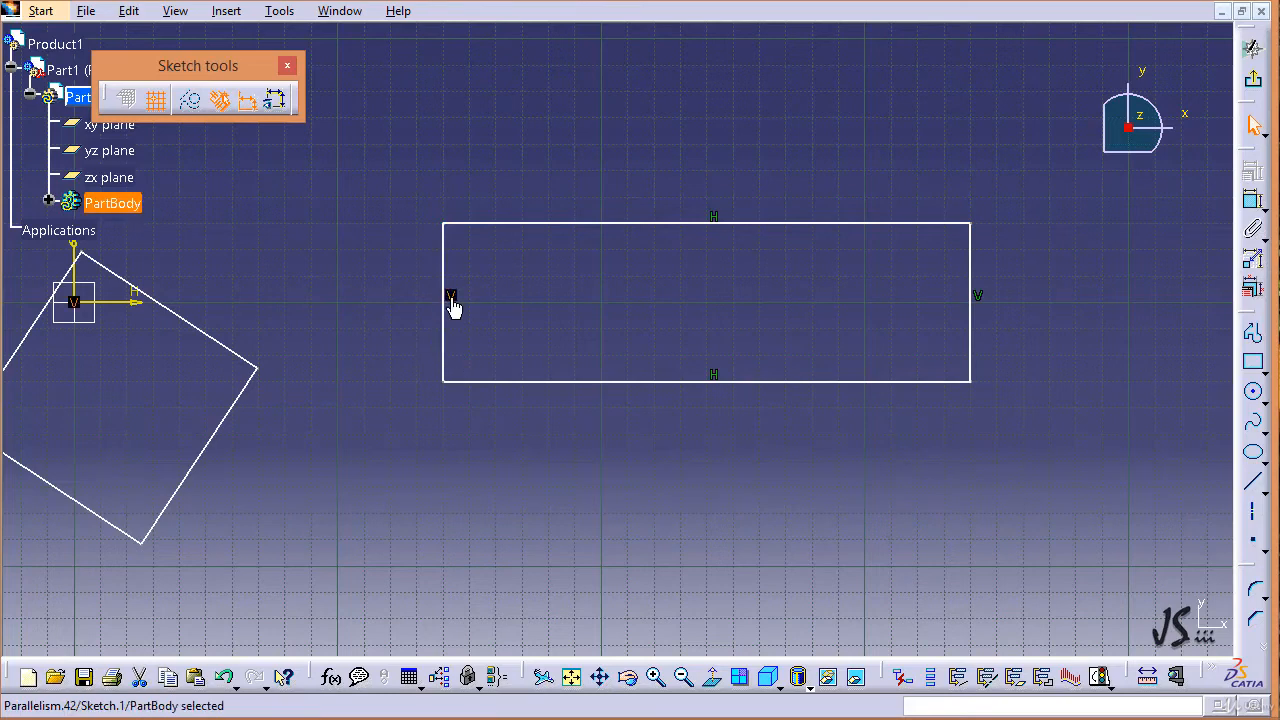
ctrl+click(716, 376)
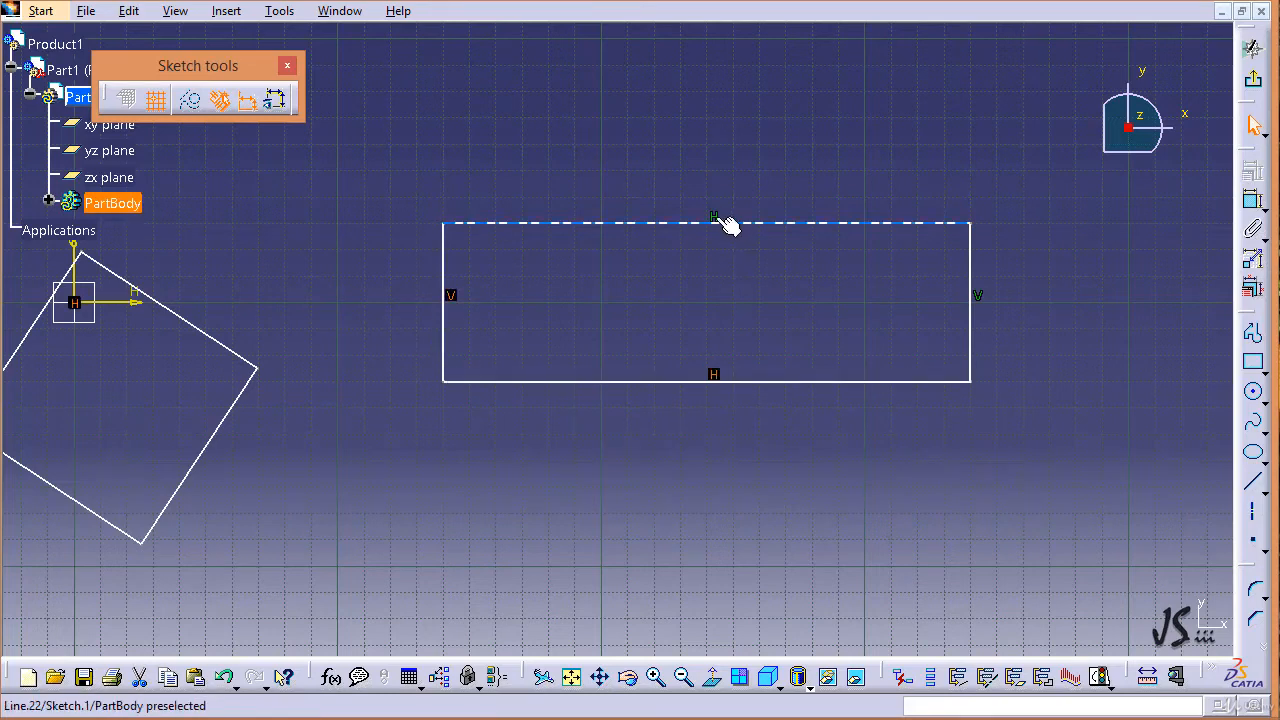
ctrl+click(714, 215)
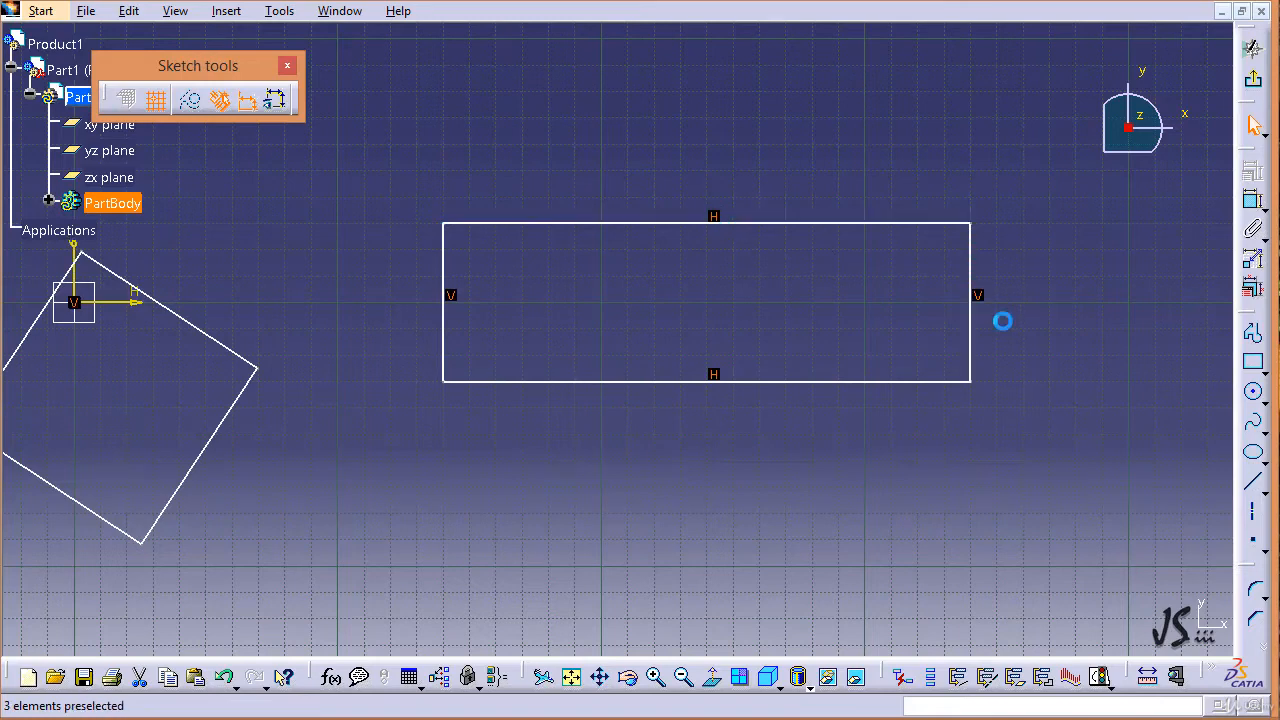
key(Delete)
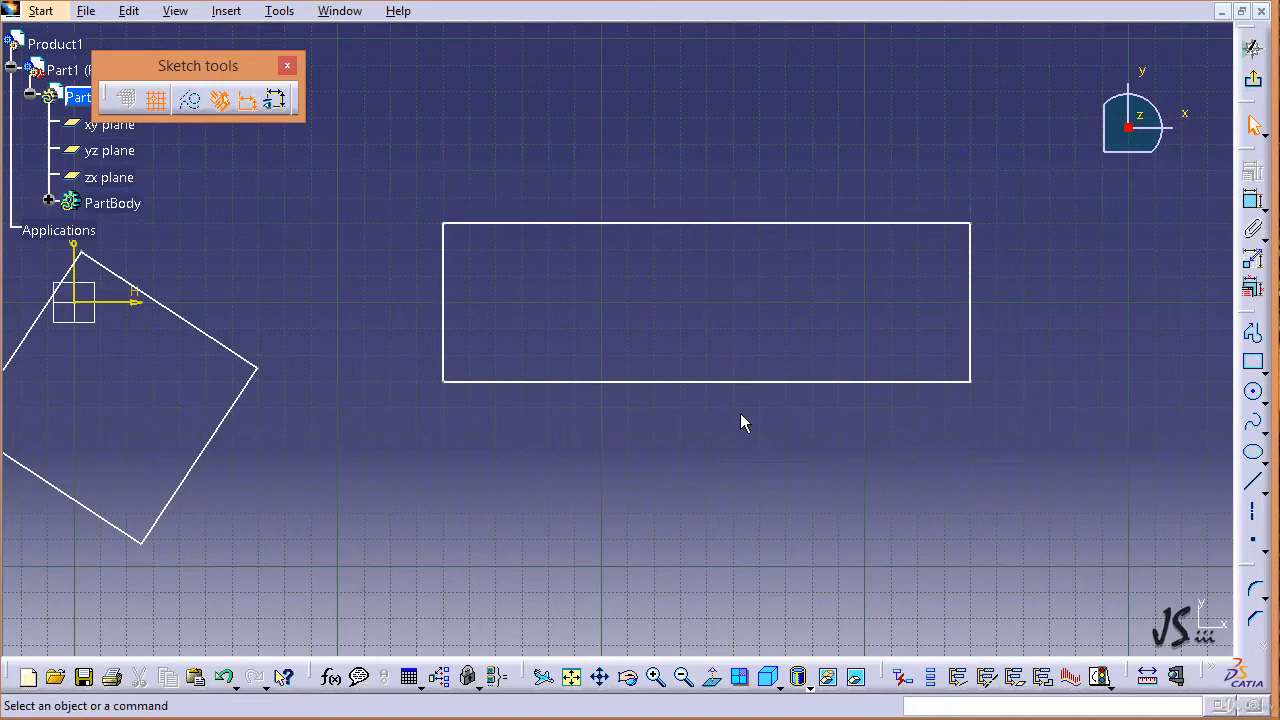
- Offset the rectangle's left edge inward with 8 instances spaced 20 mm apart, and undo the offset
click(224, 11)
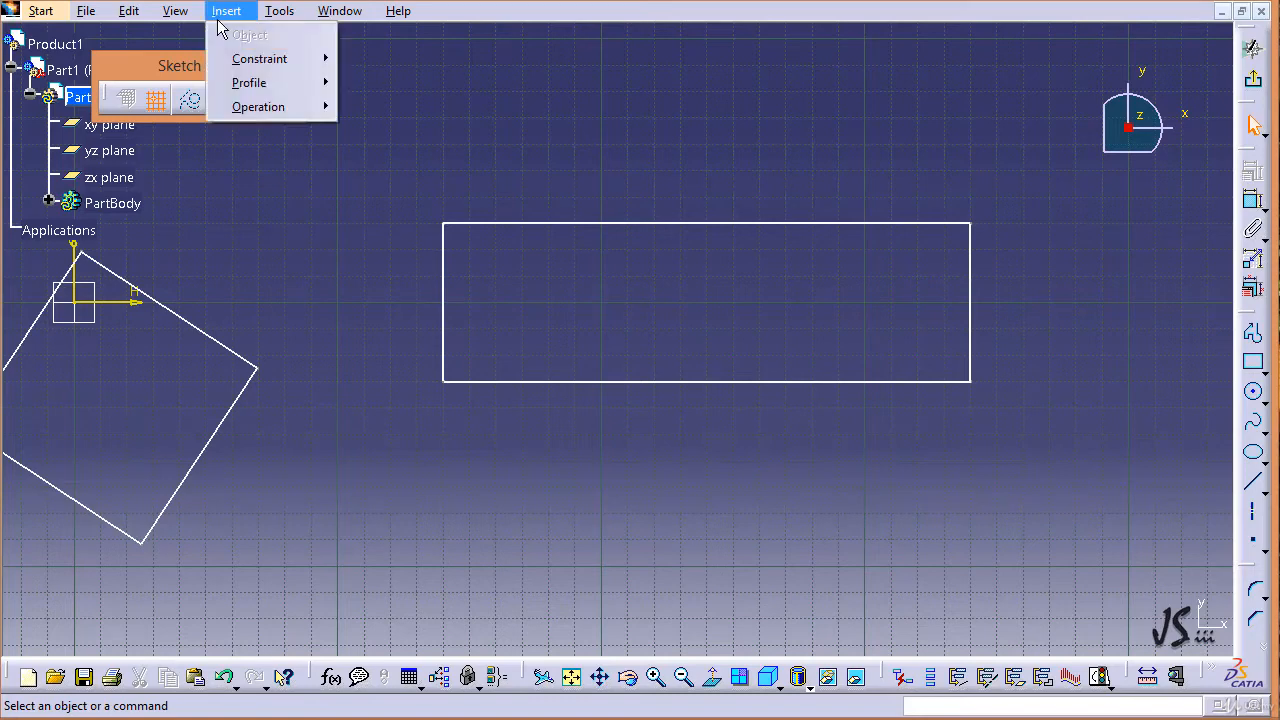
mouse_move(300, 106)
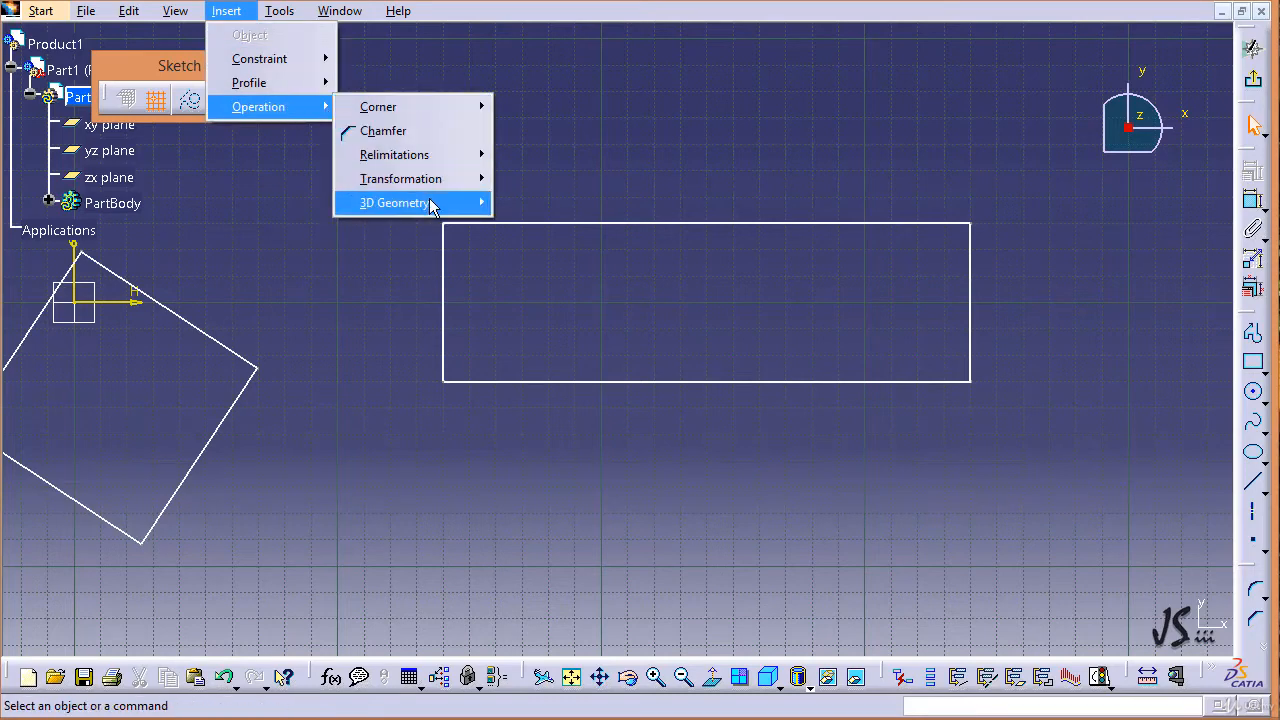
mouse_move(432, 202)
mouse_move(420, 178)
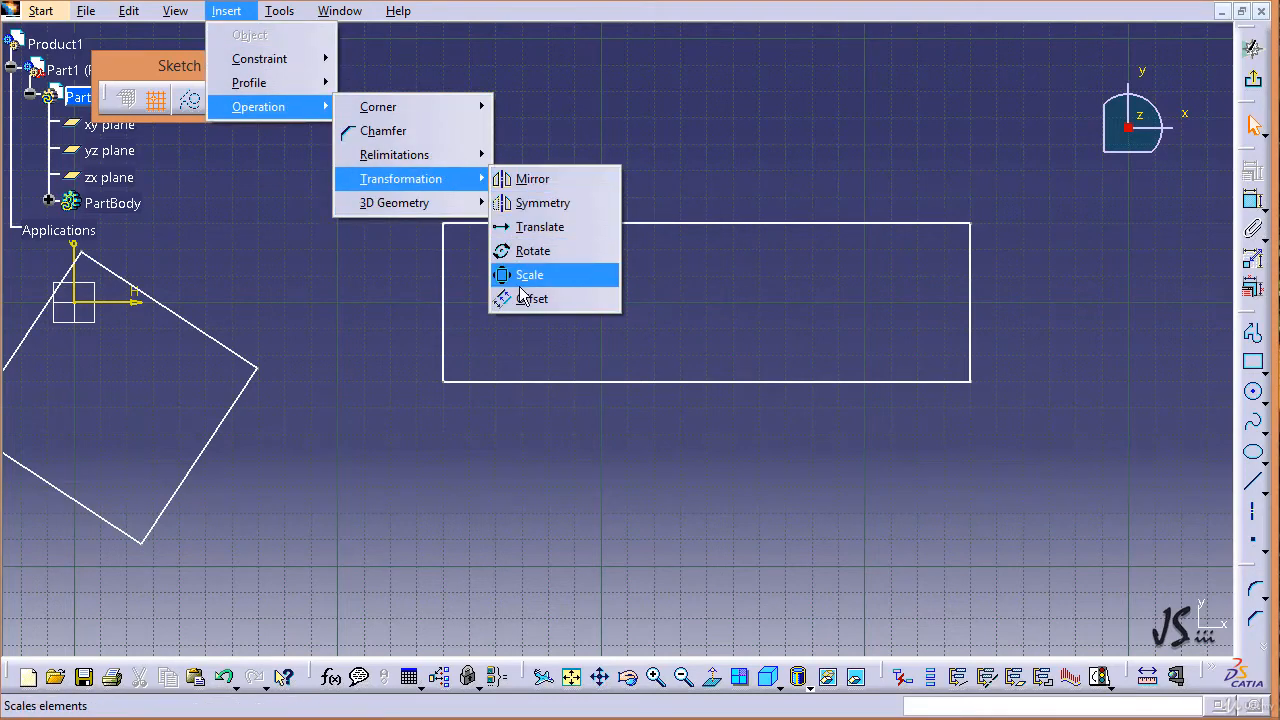
click(593, 298)
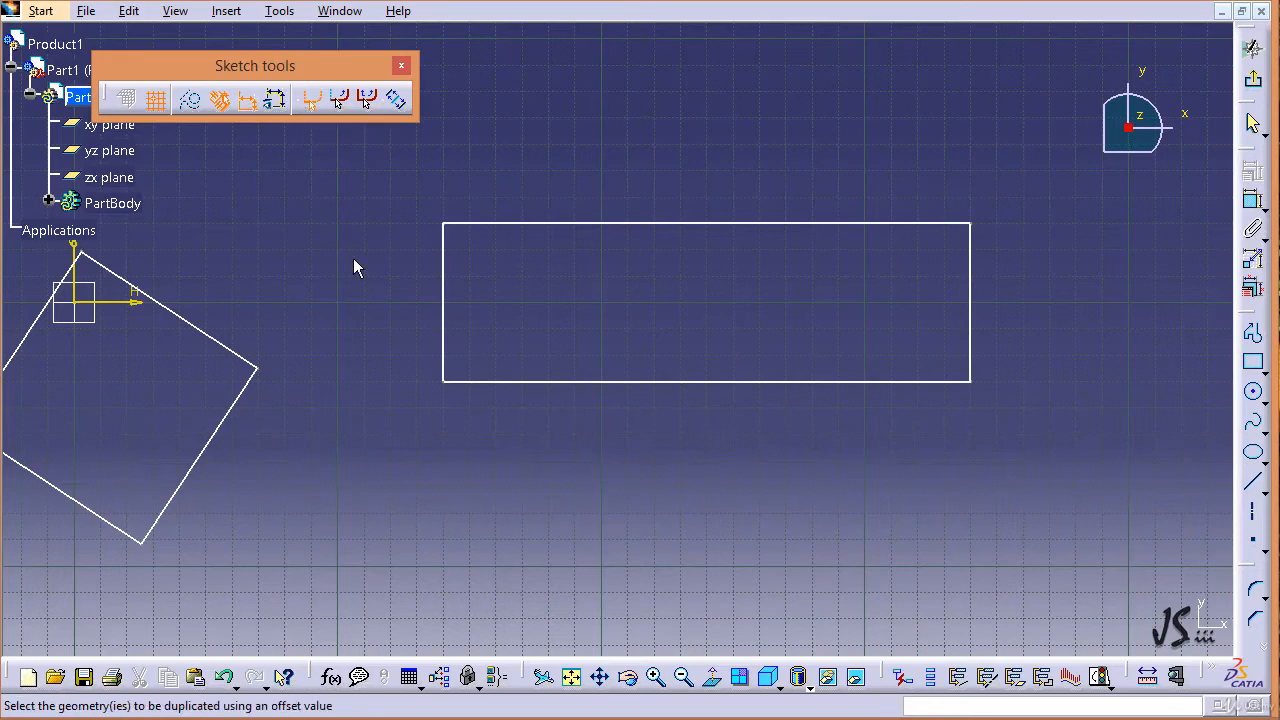
click(445, 310)
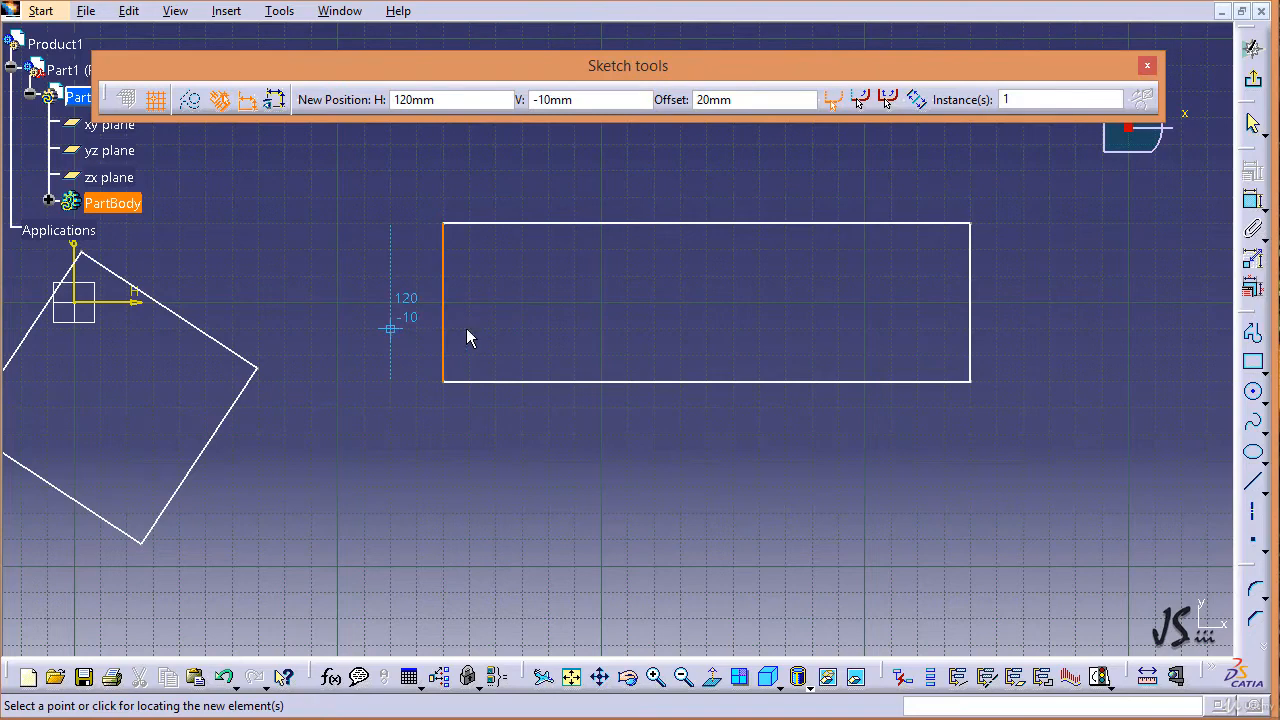
drag(1015, 100, 991, 101)
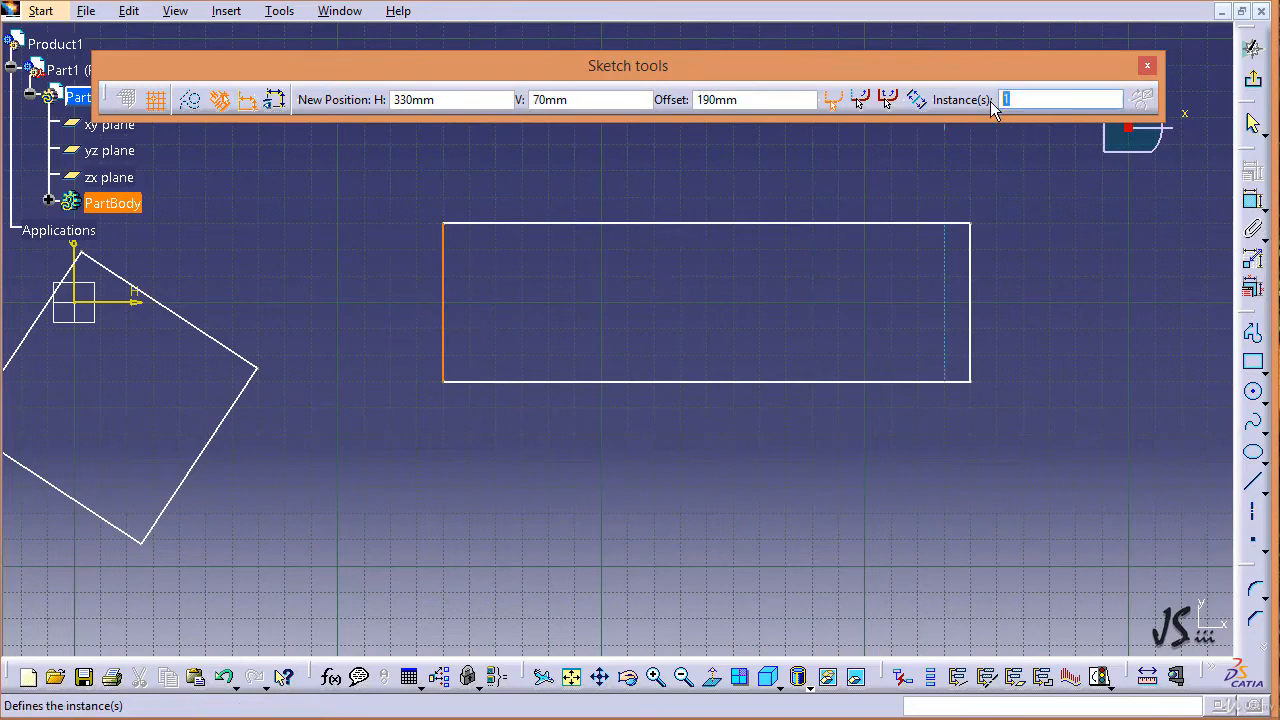
text(8)
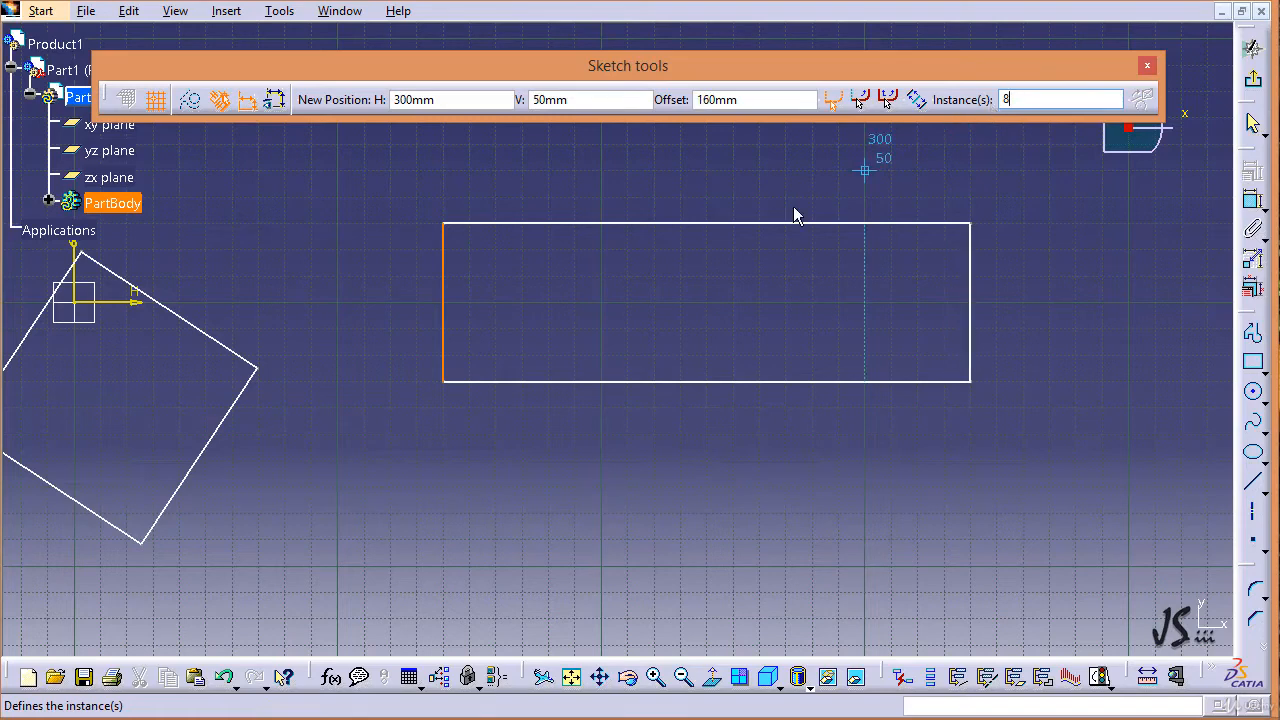
click(678, 105)
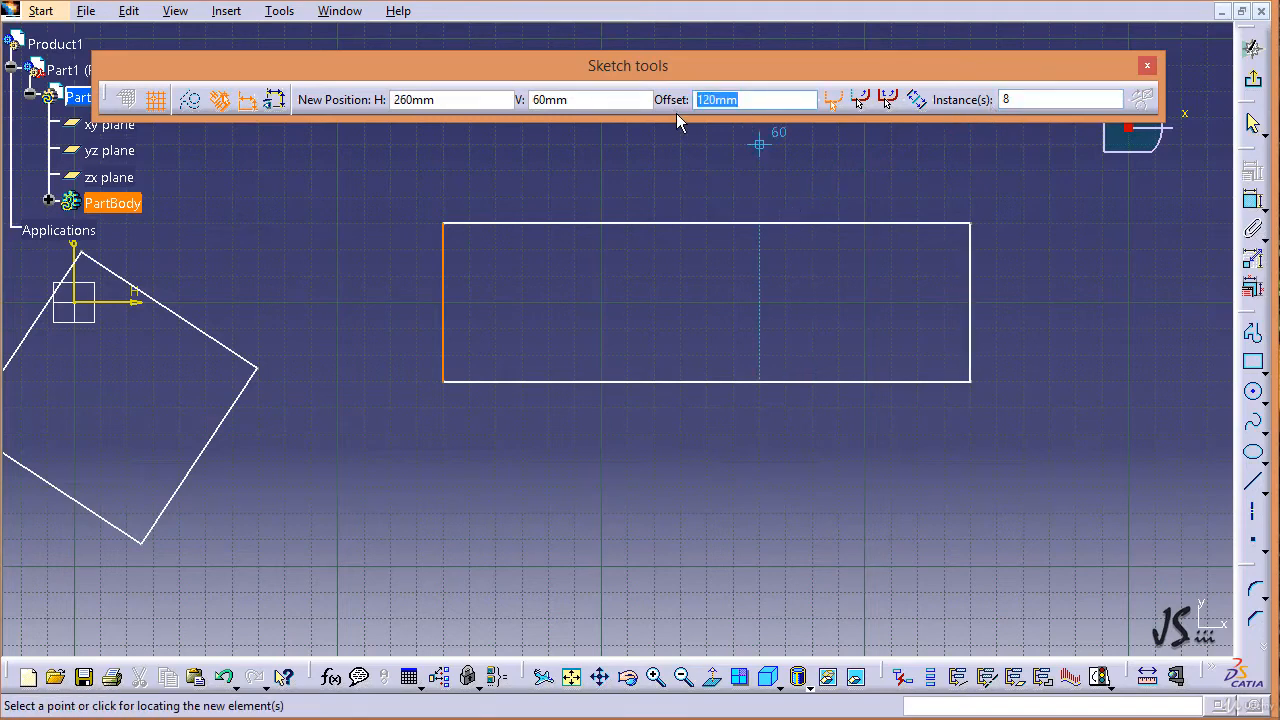
text(20)
click(635, 280)
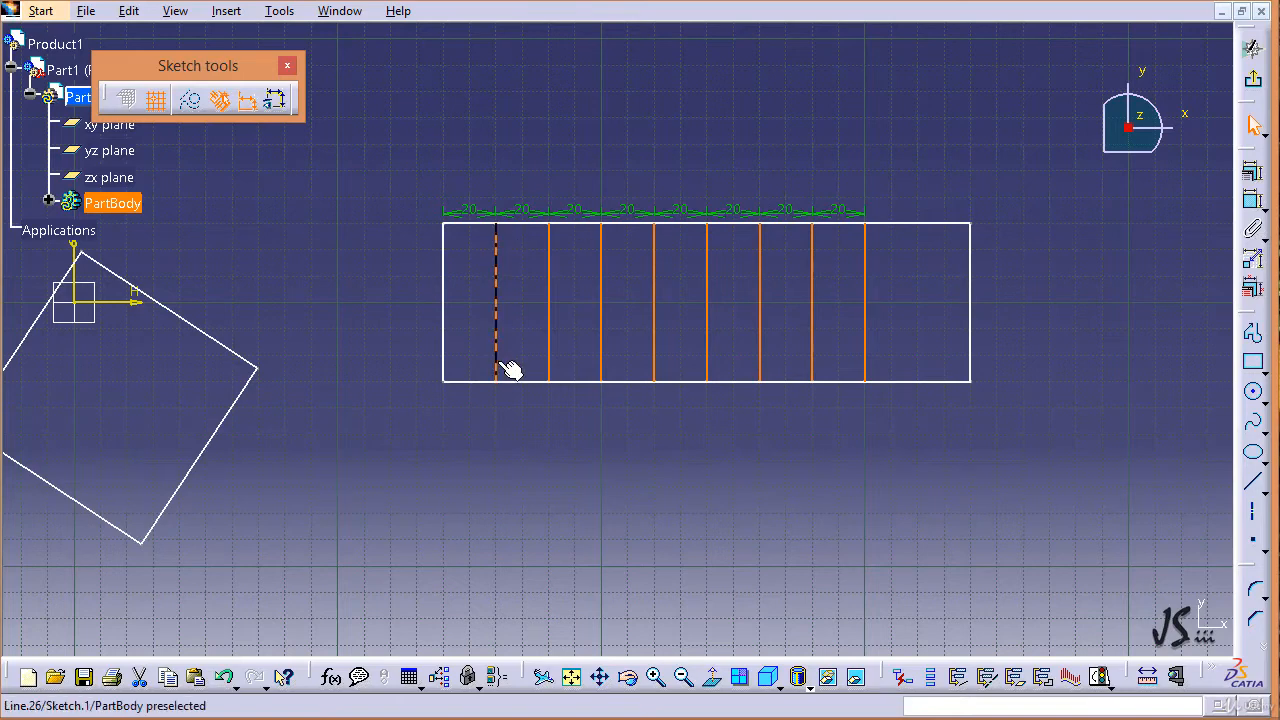
key(Delete)
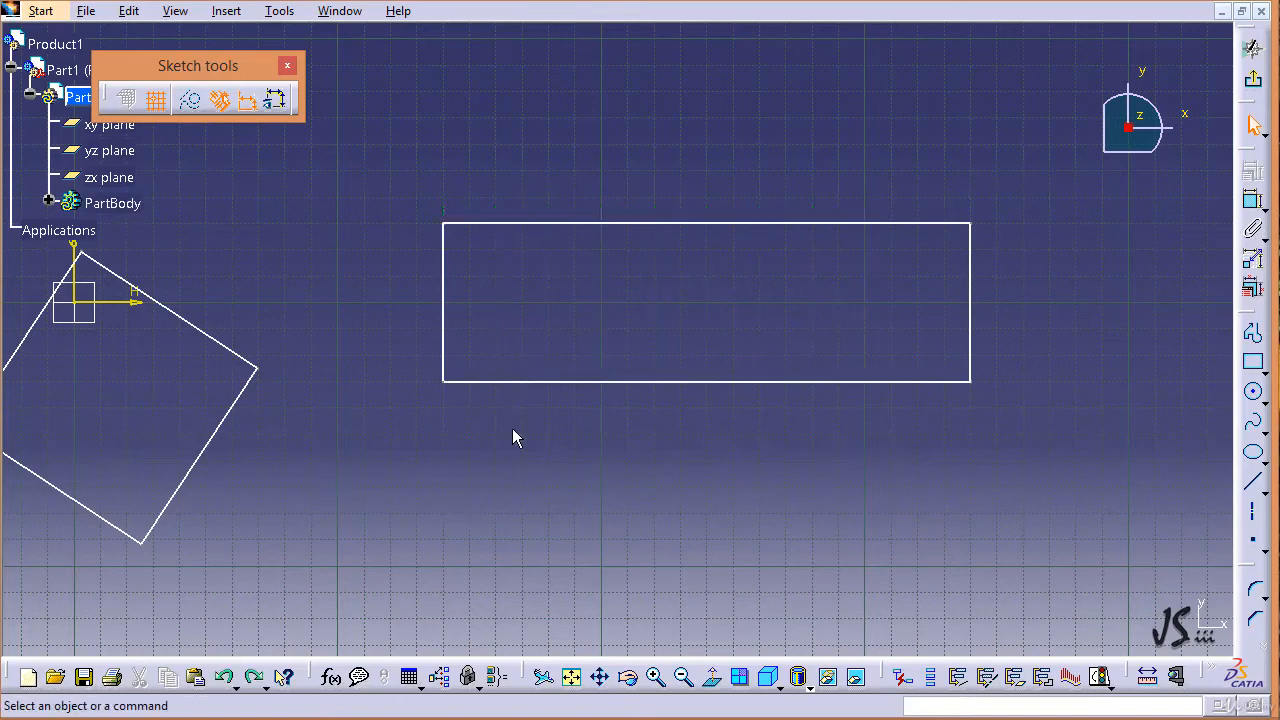
click(224, 11)
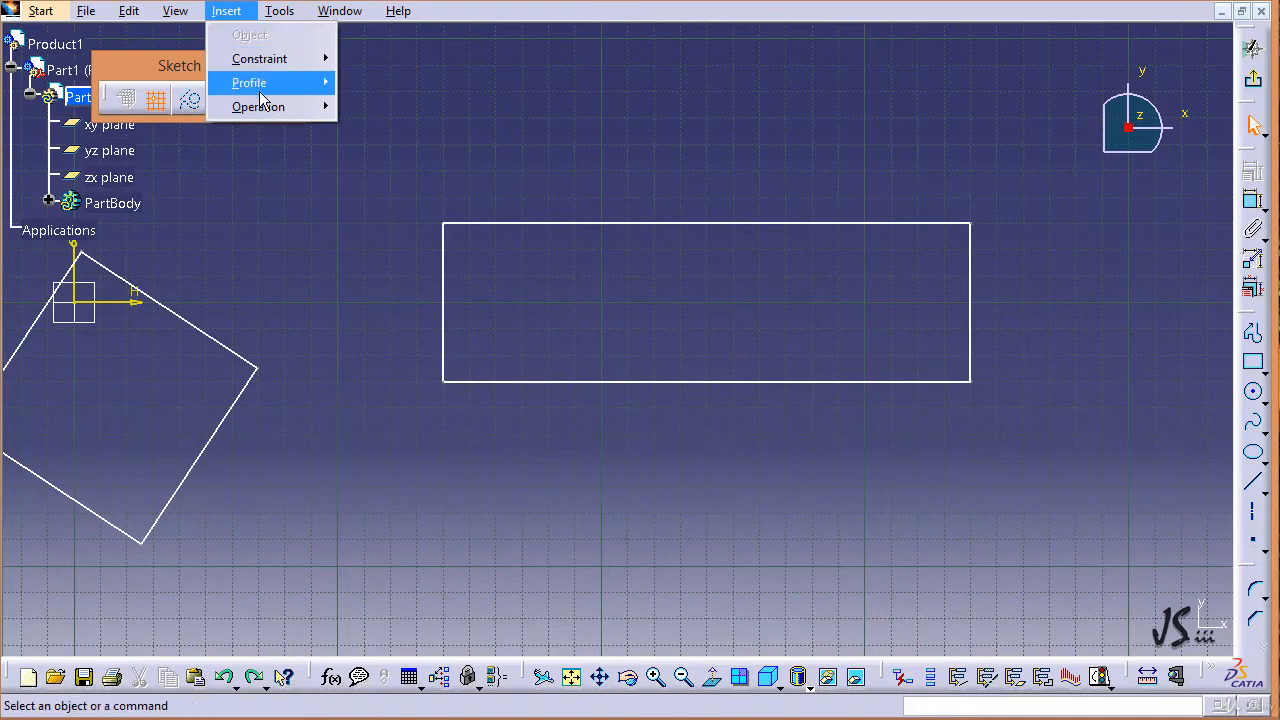
mouse_move(276, 114)
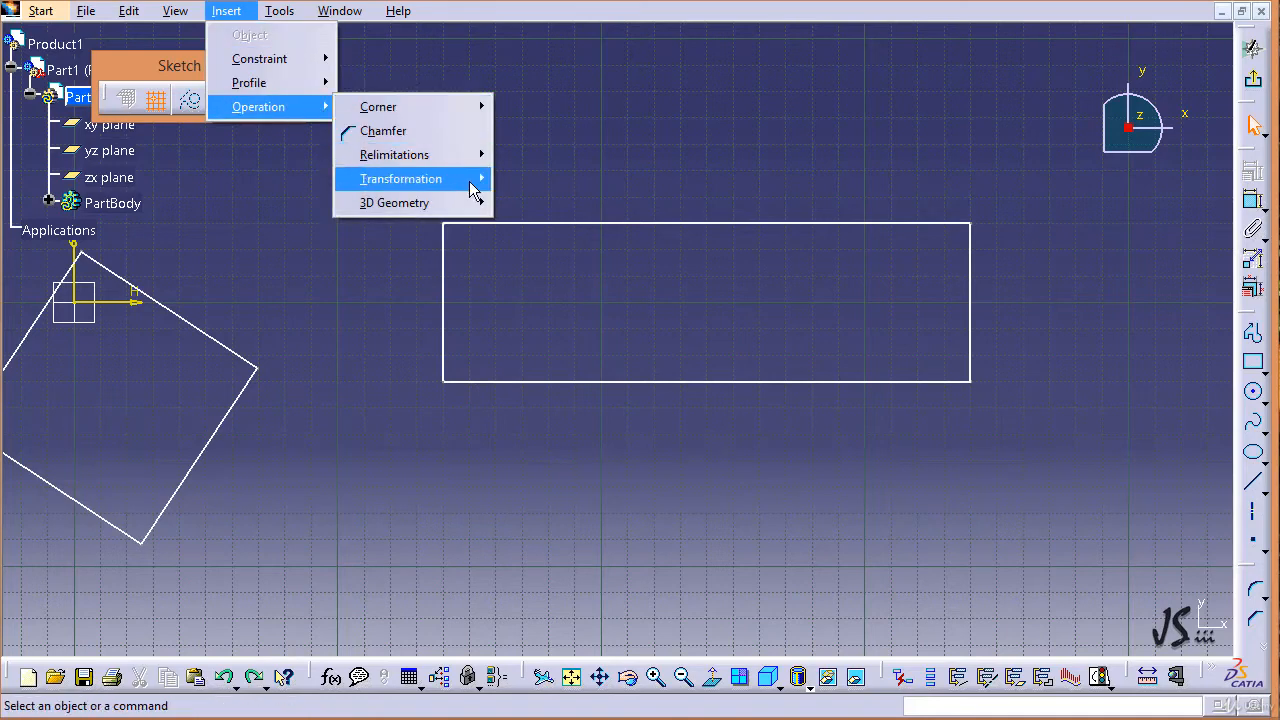
mouse_move(469, 181)
click(554, 295)
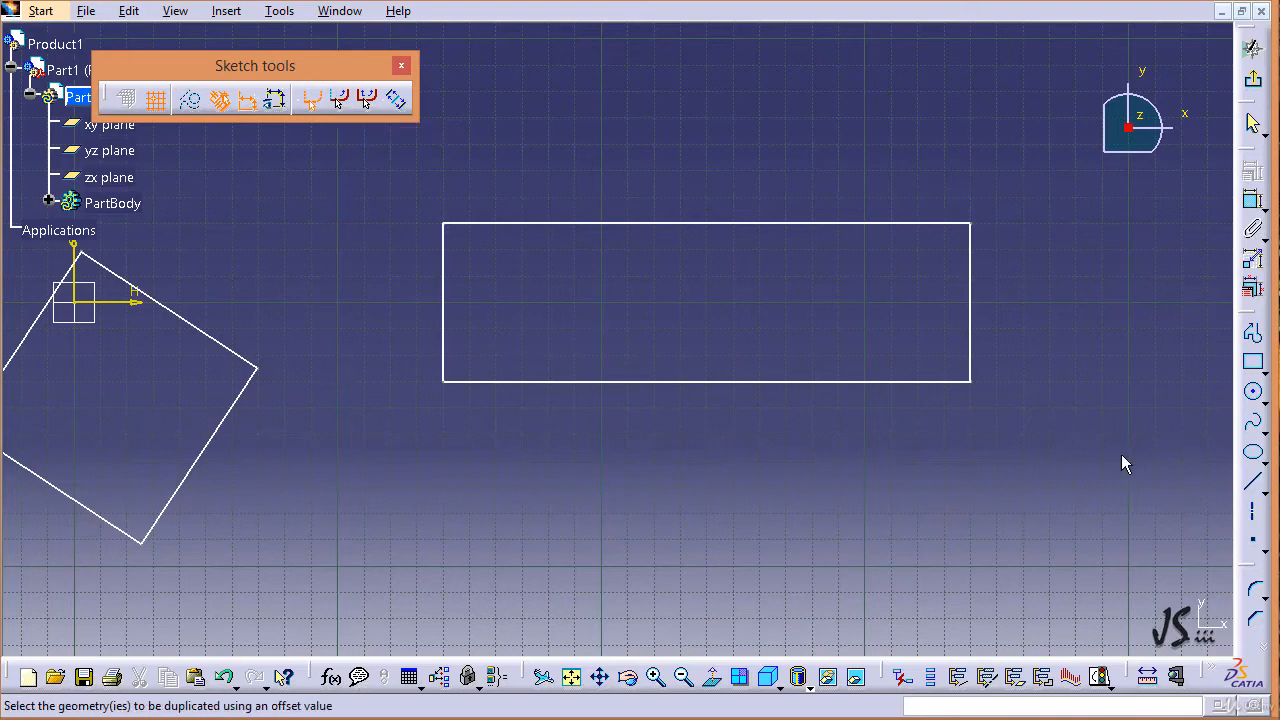
- Round the rectangle's upper-left corner with a Corner of about 22.8 mm radius, trimming both edges
click(1254, 590)
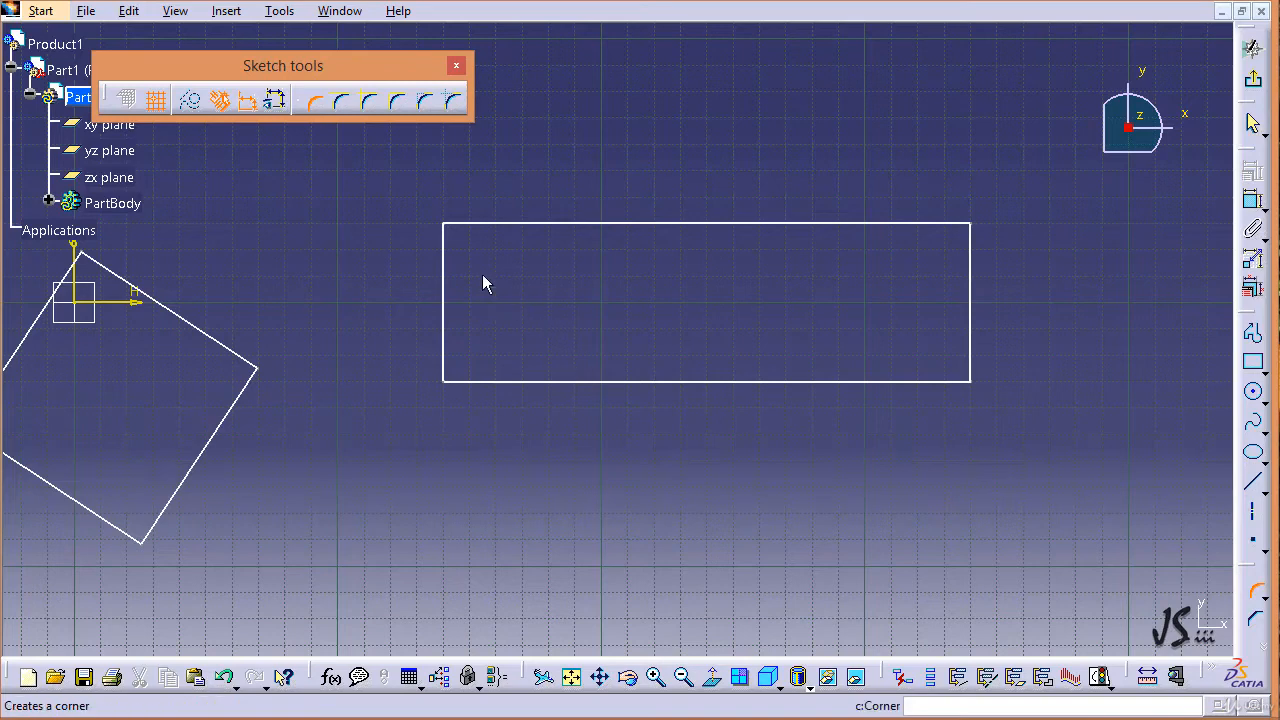
click(447, 226)
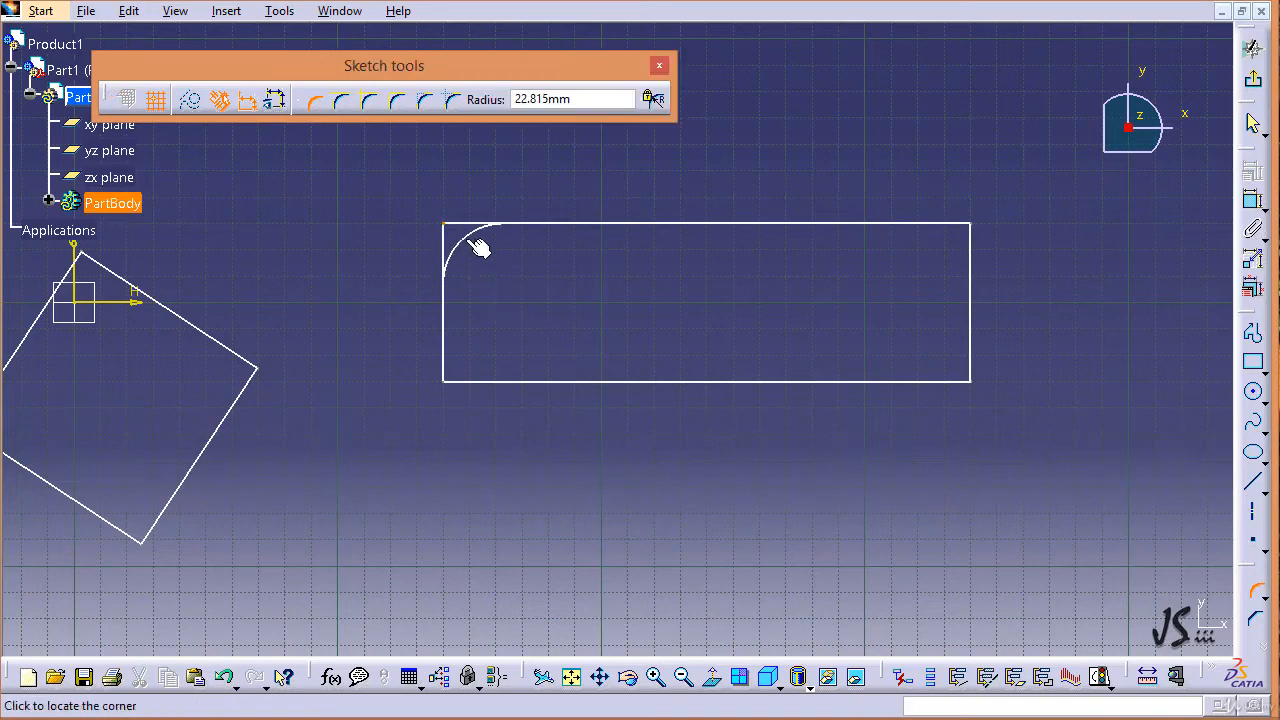
click(478, 247)
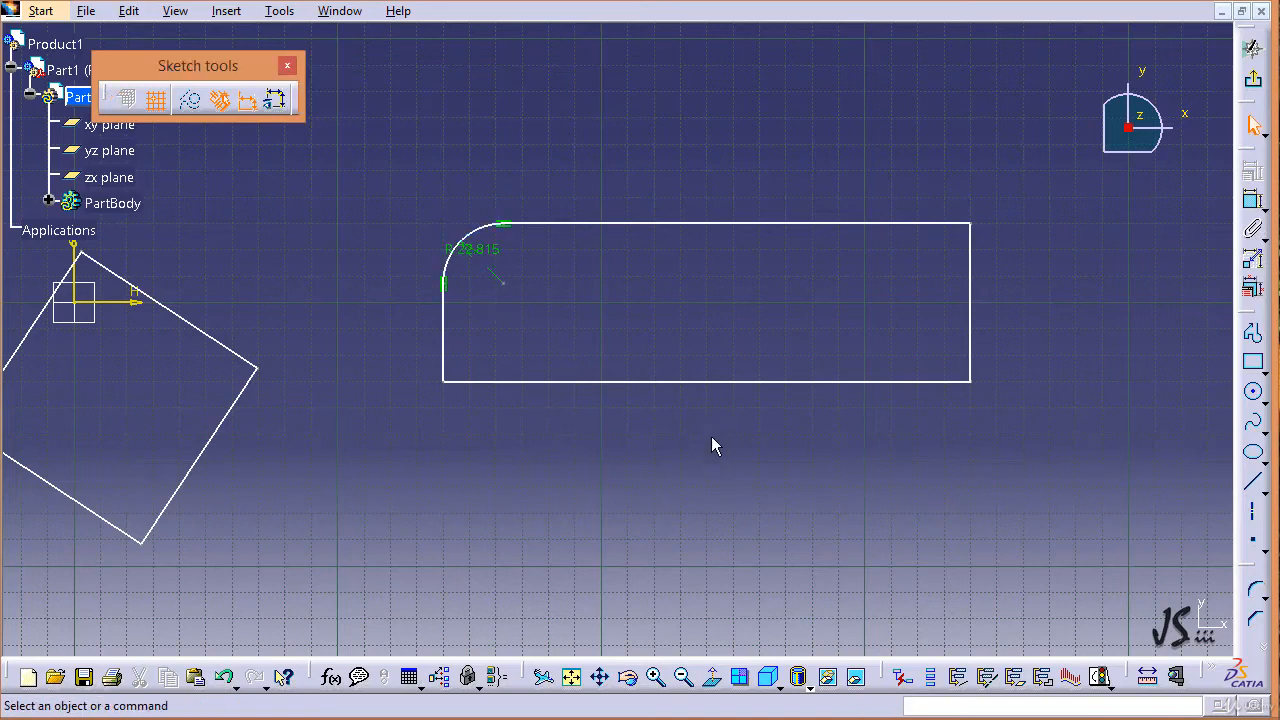
- Offset only the rounded corner arc outward by about 9.45 mm, and undo the offset
click(227, 12)
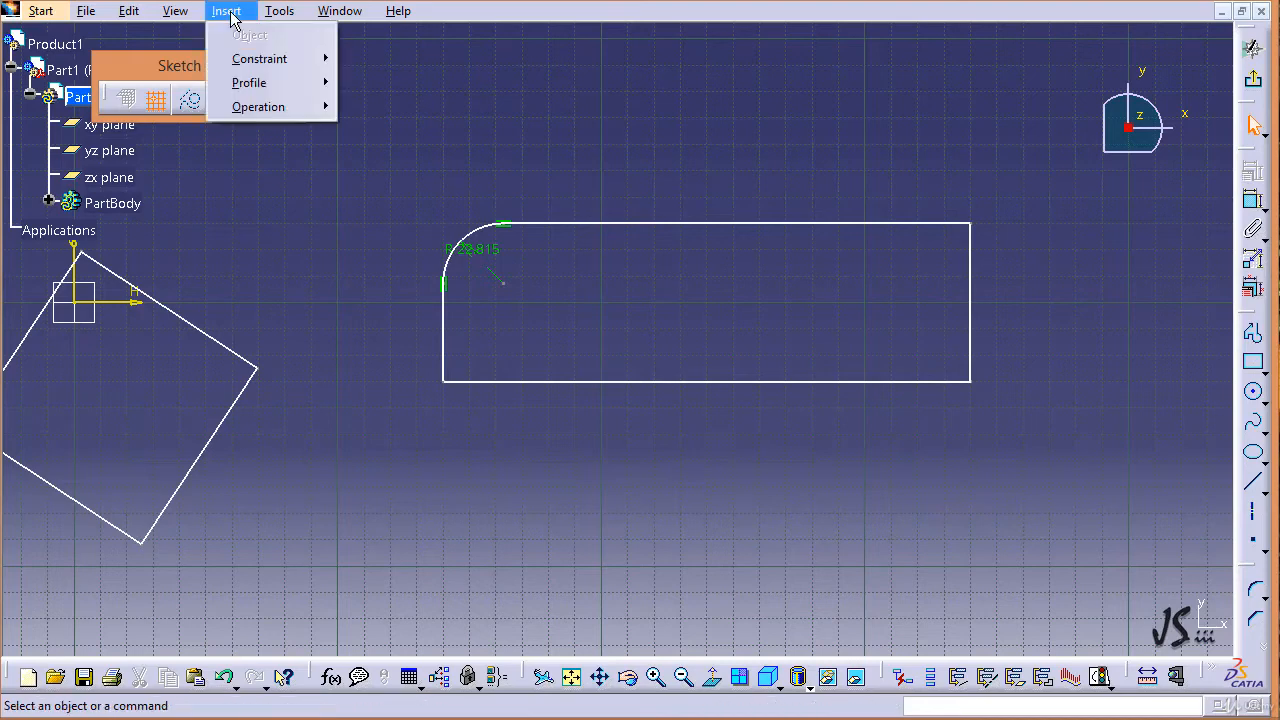
mouse_move(273, 110)
mouse_move(436, 181)
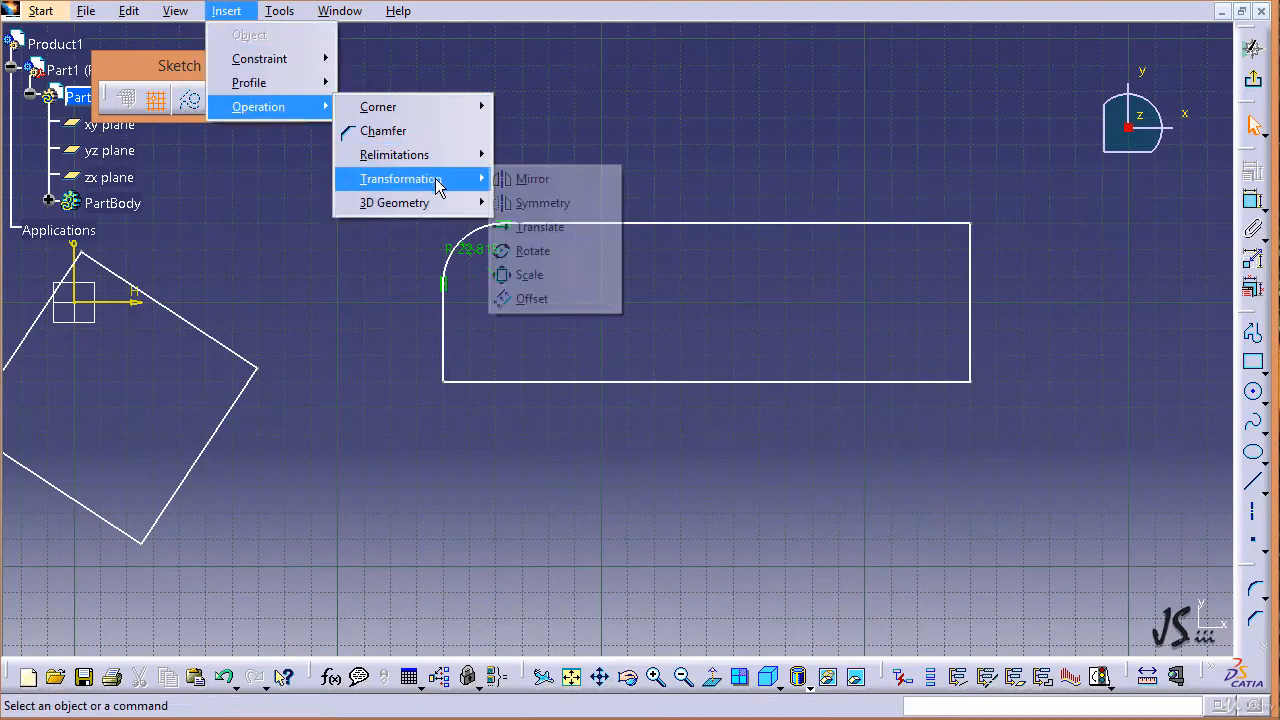
click(573, 299)
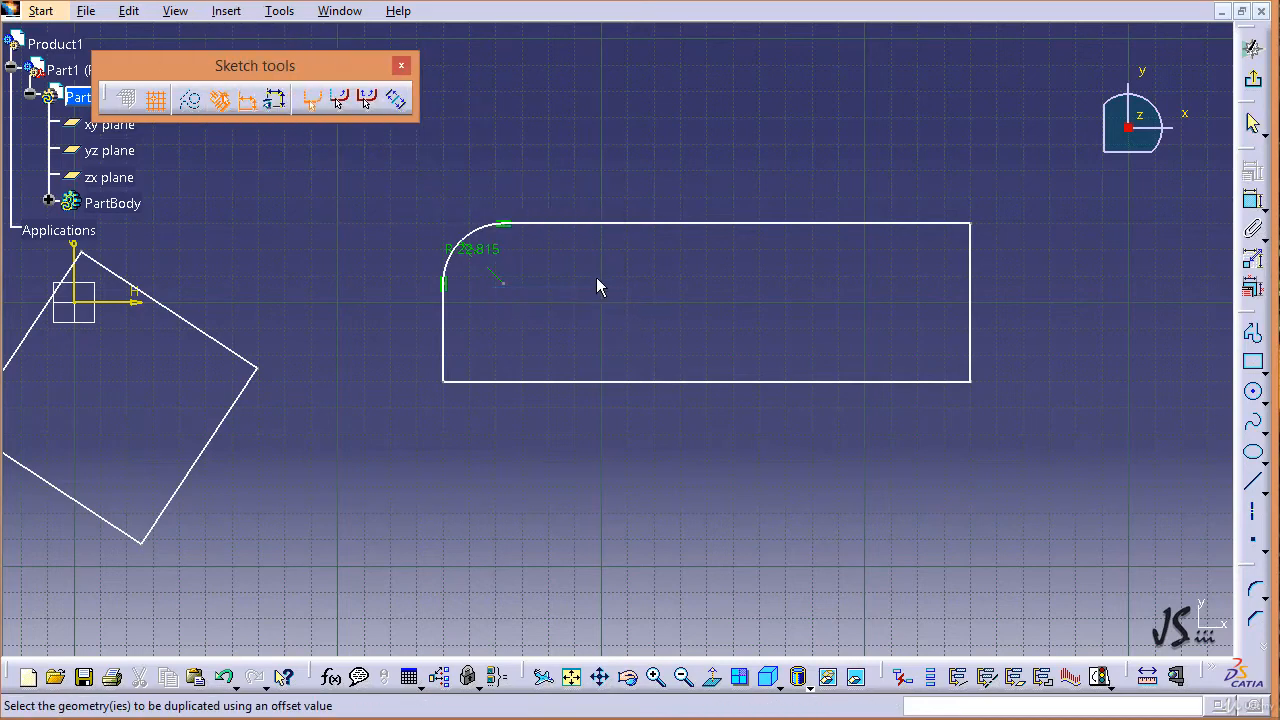
click(483, 238)
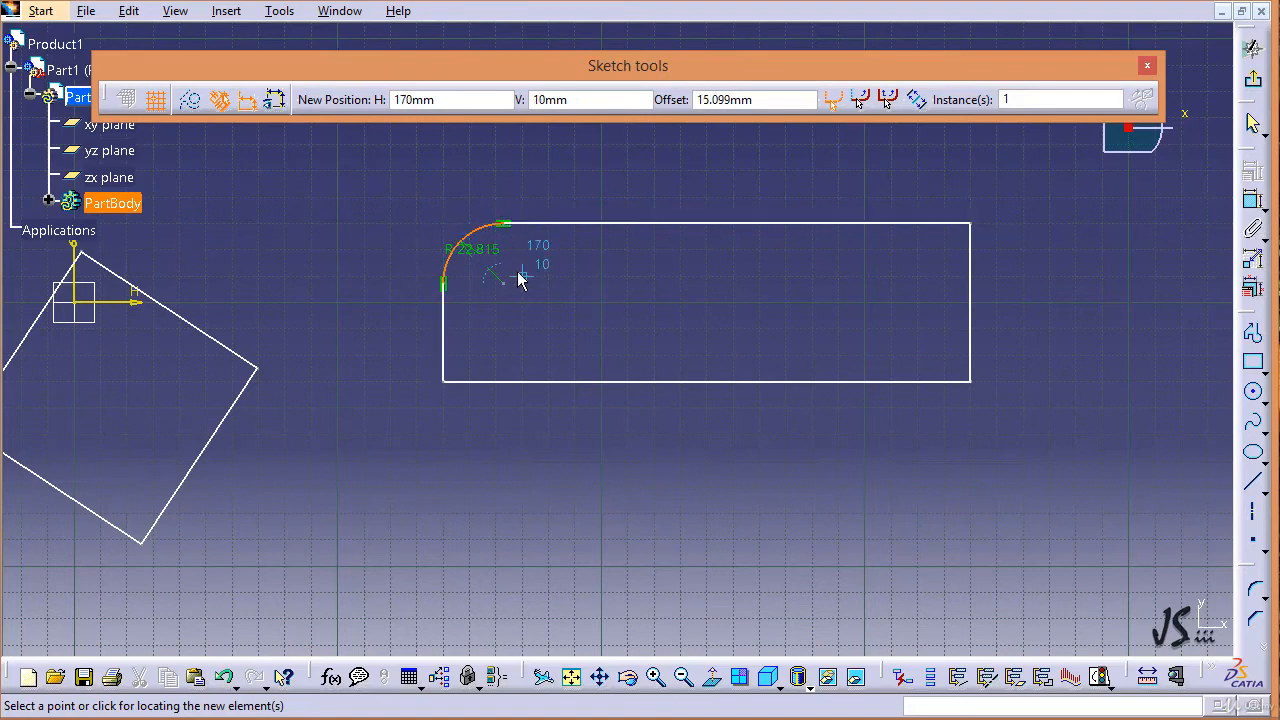
click(441, 224)
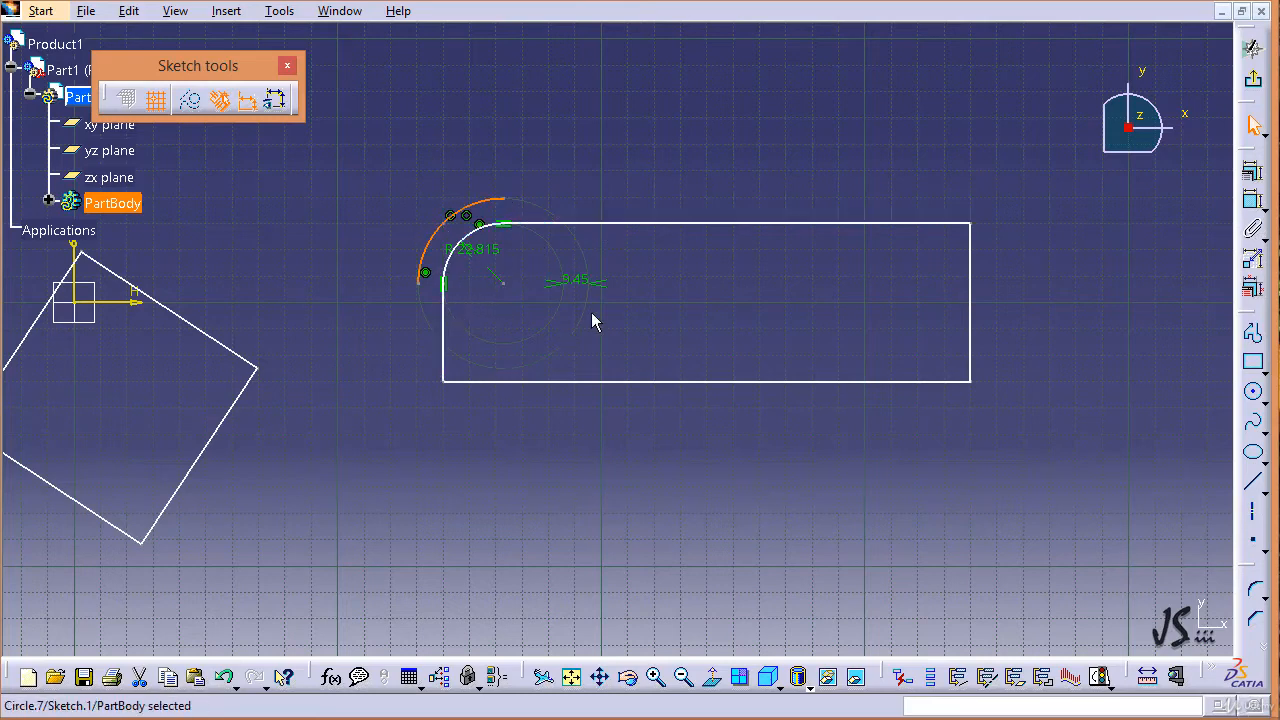
key(Delete)
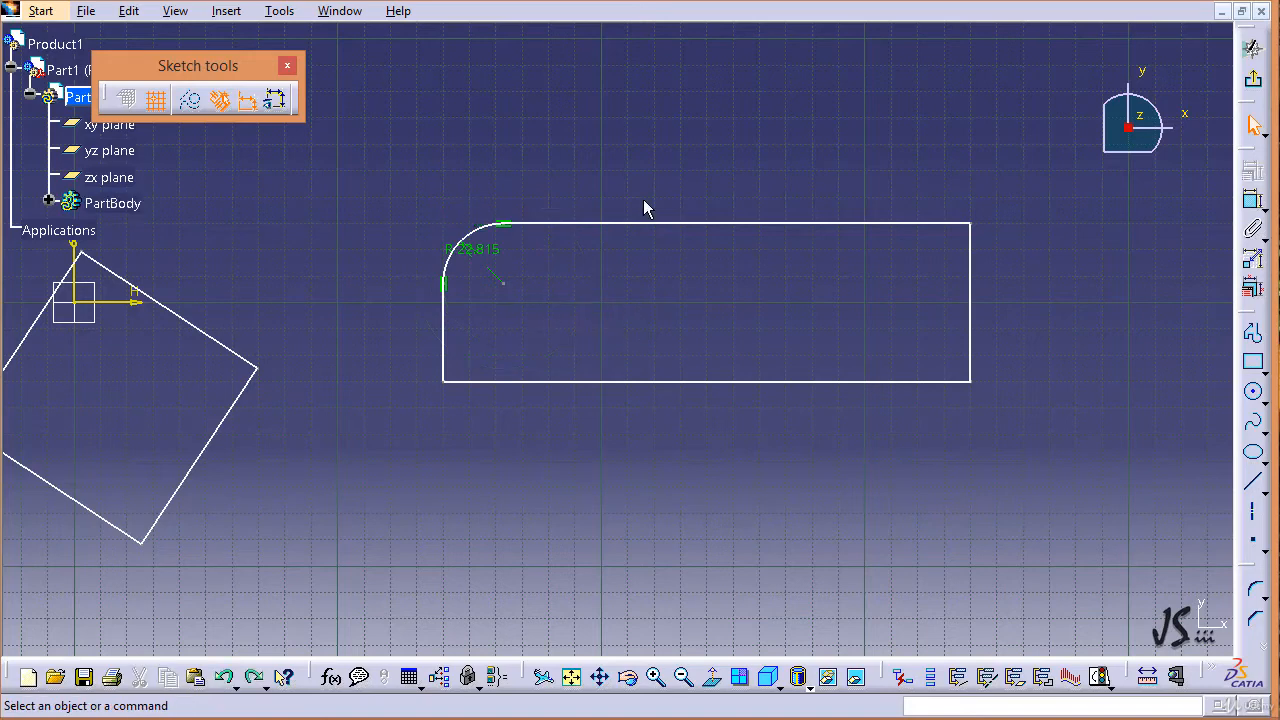
- Offset the corner arc and its two tangent edges outward about 9.45 mm with tangent propagation, and undo the offset
key(ctrl+a)
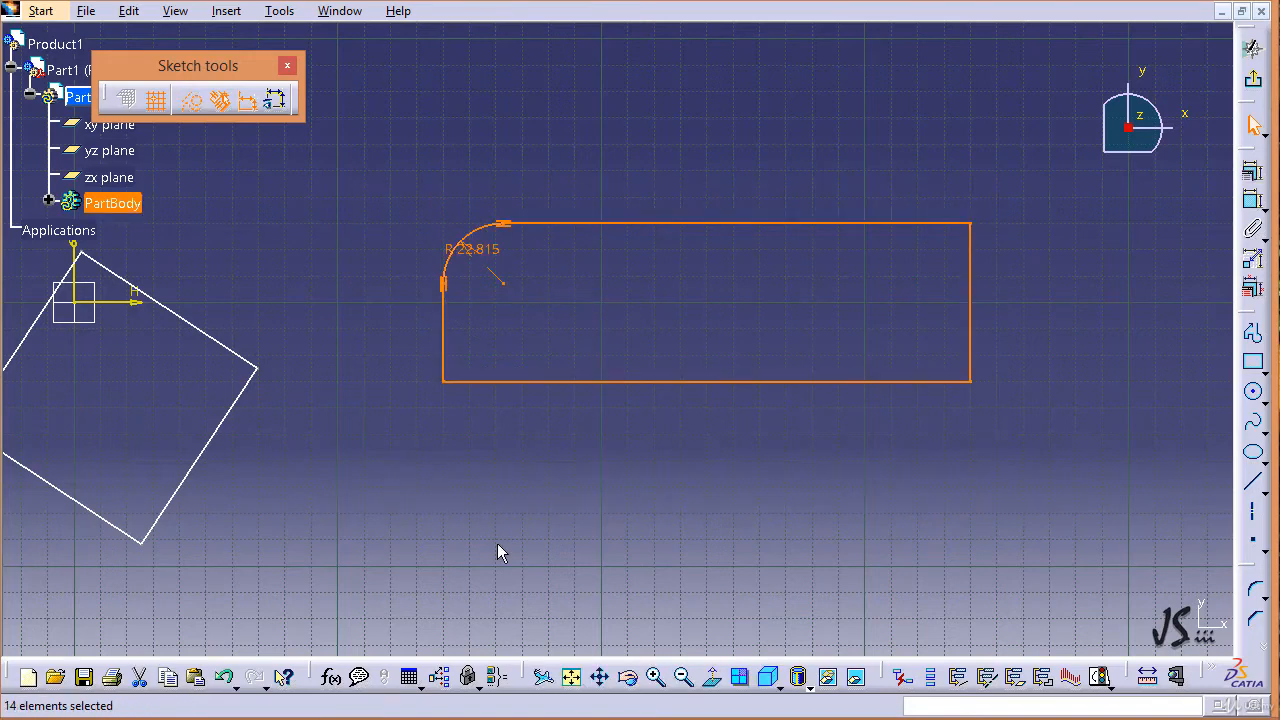
click(226, 11)
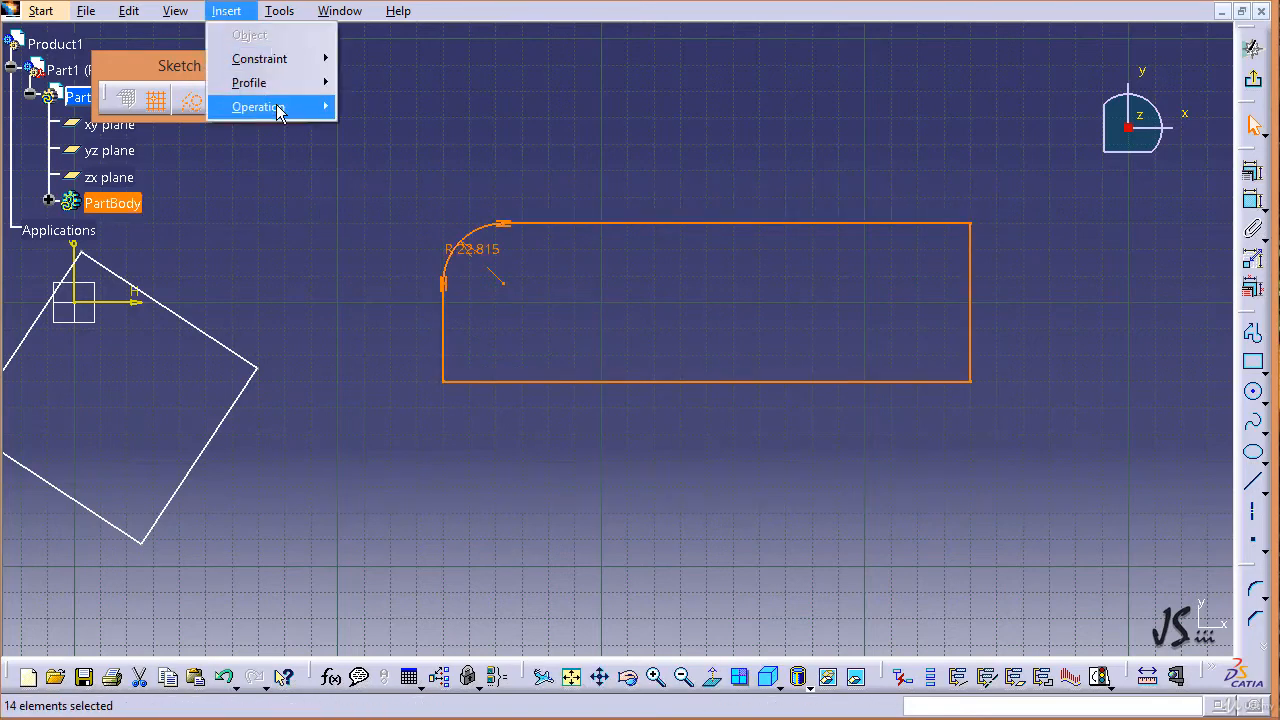
mouse_move(278, 107)
mouse_move(402, 178)
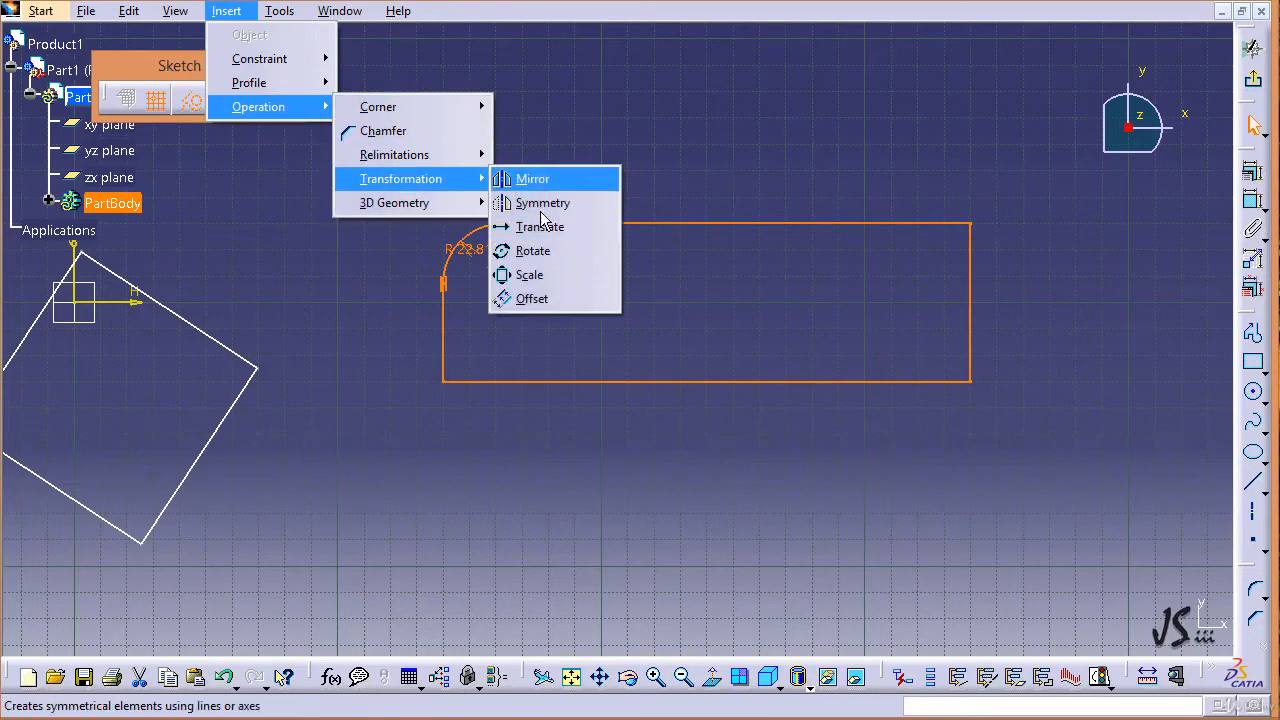
click(543, 302)
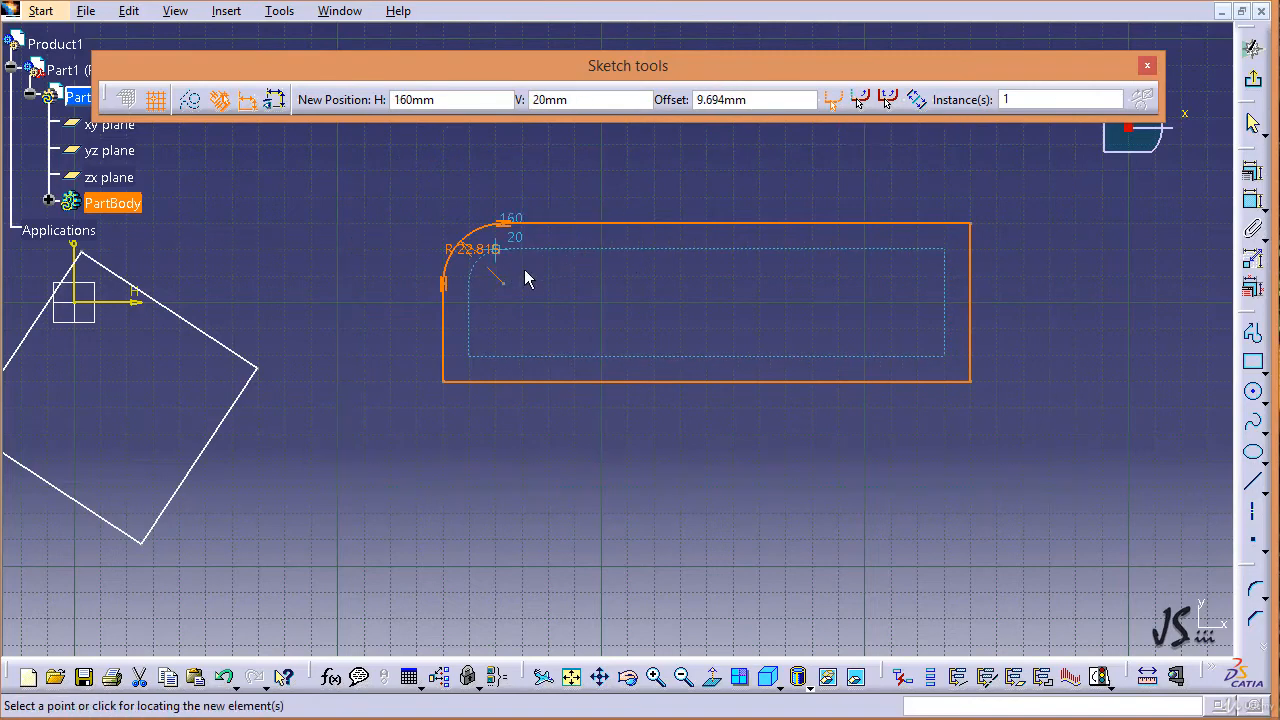
click(860, 99)
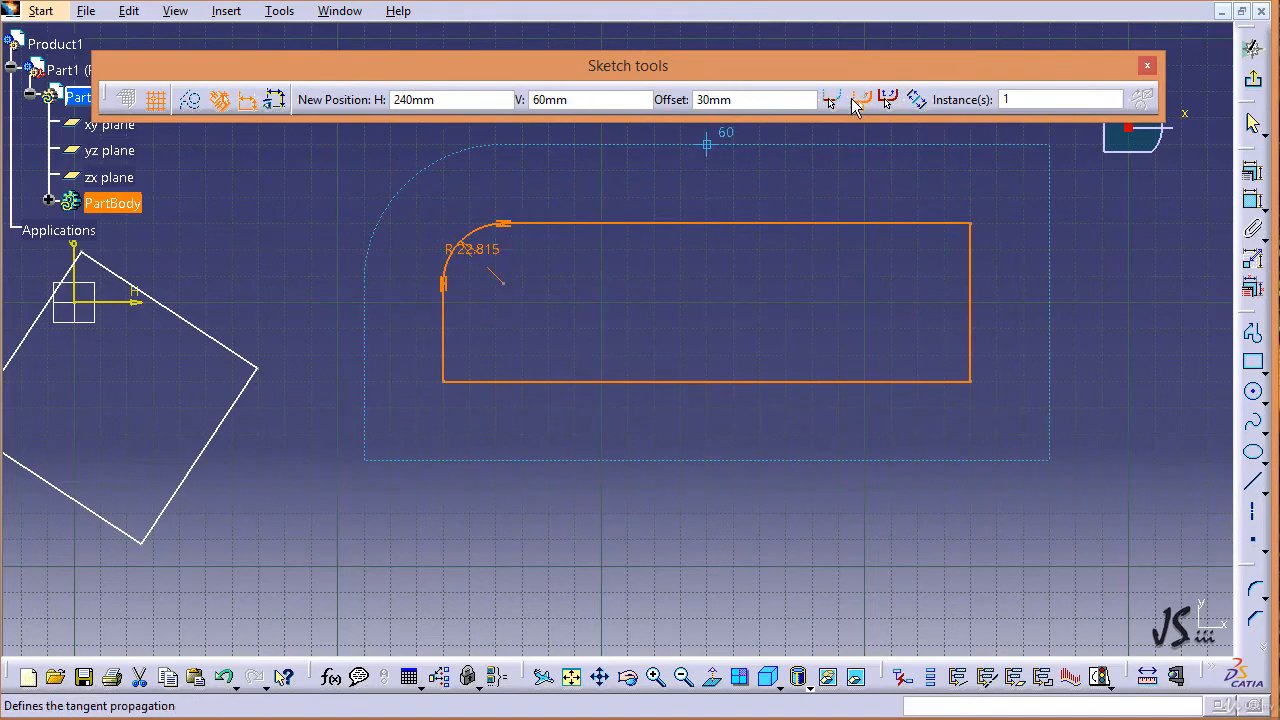
click(440, 222)
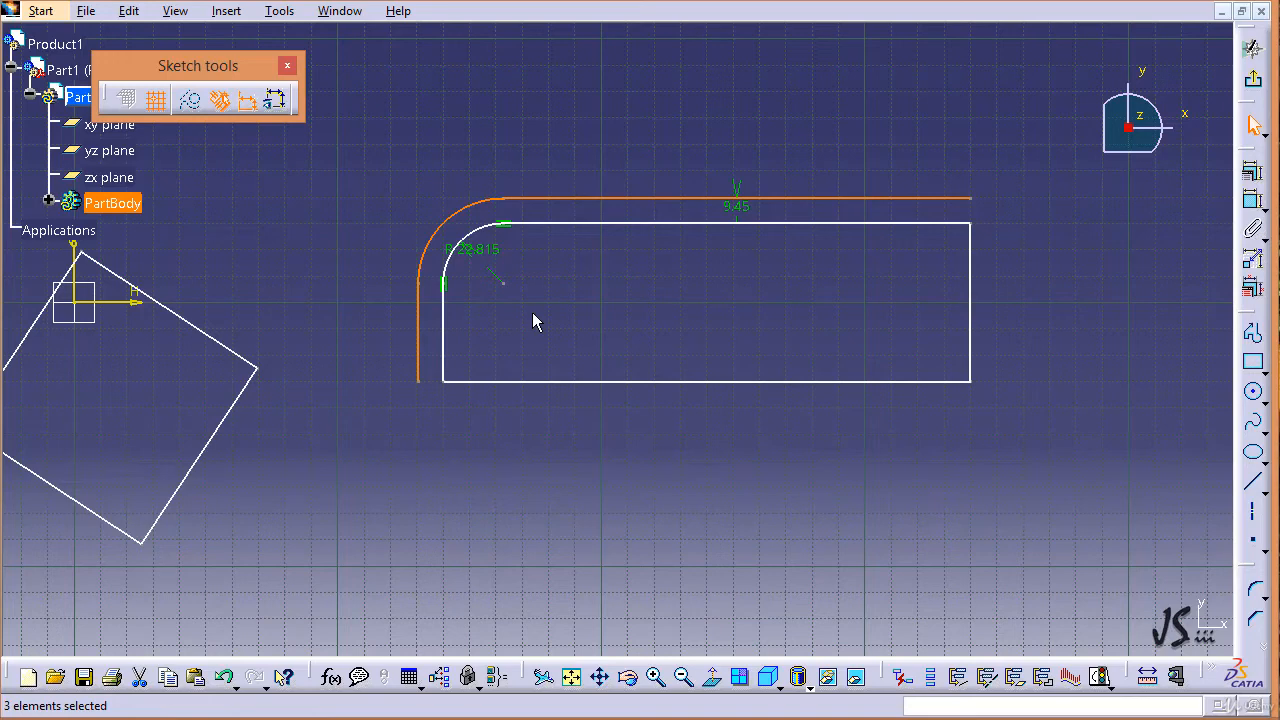
key(ctrl+z)
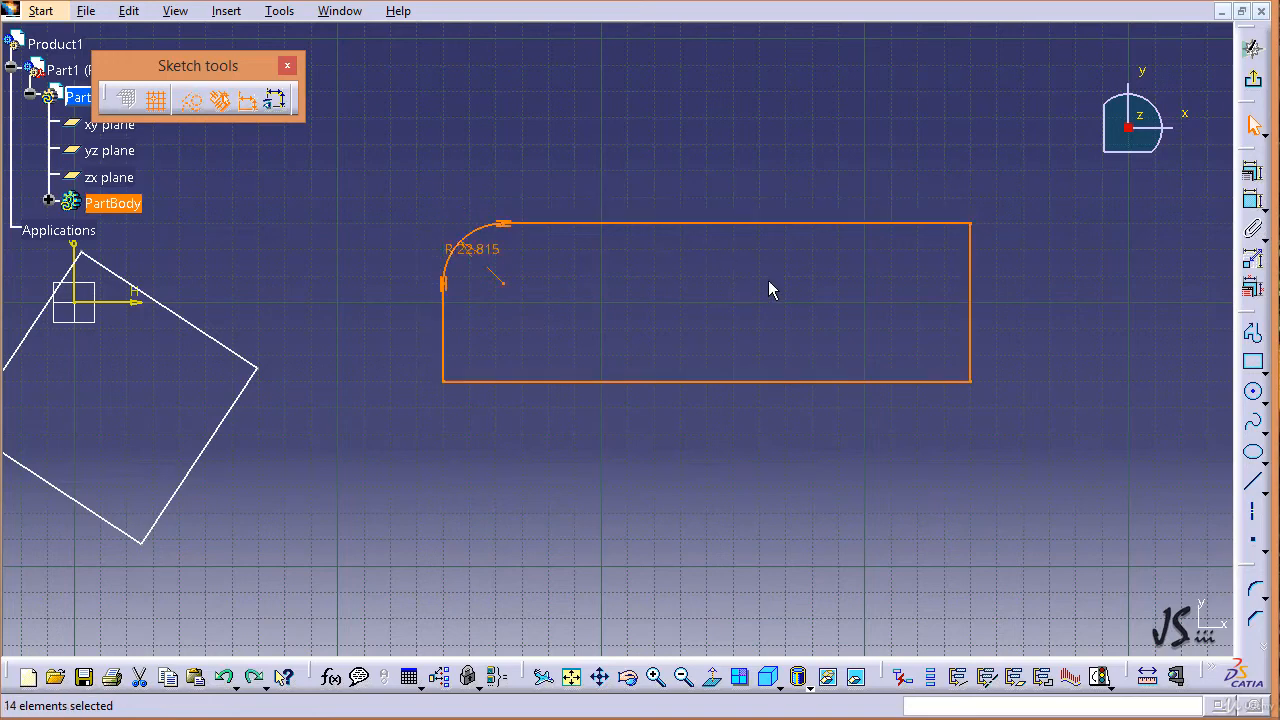
- Offset the whole rounded rectangle inward by 10 mm with point propagation, and undo the offset
click(226, 11)
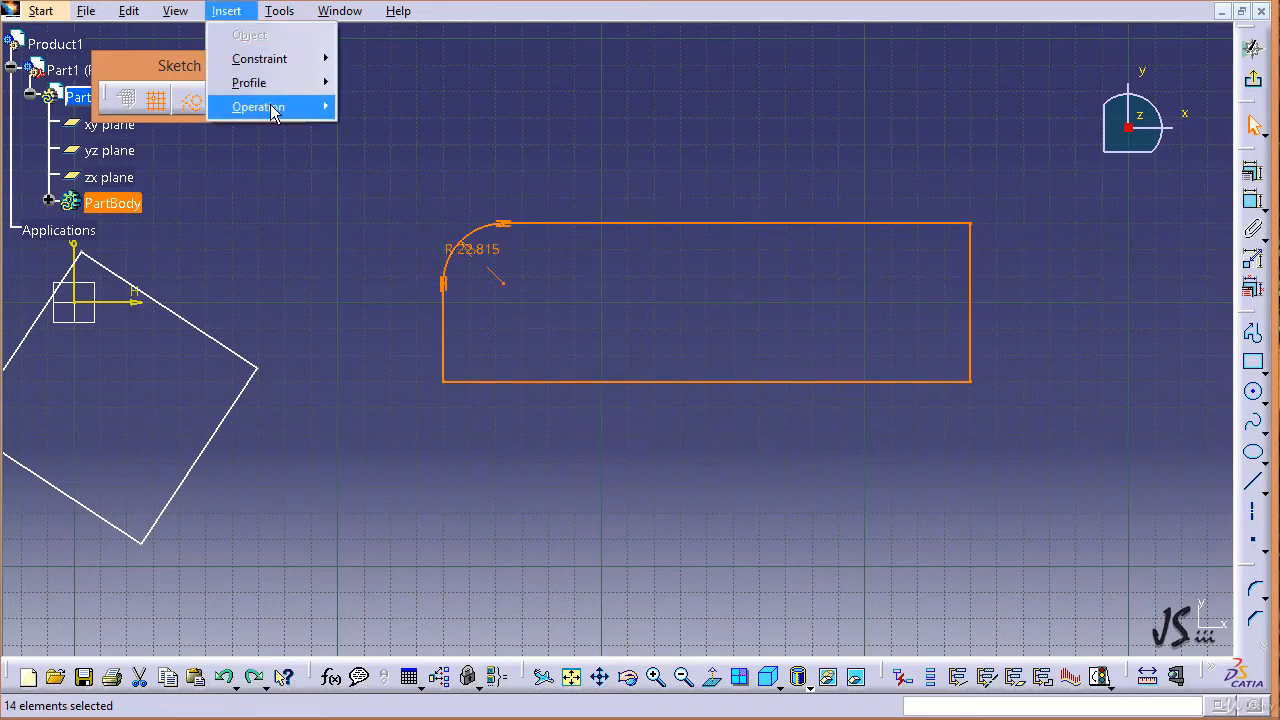
mouse_move(272, 112)
mouse_move(478, 178)
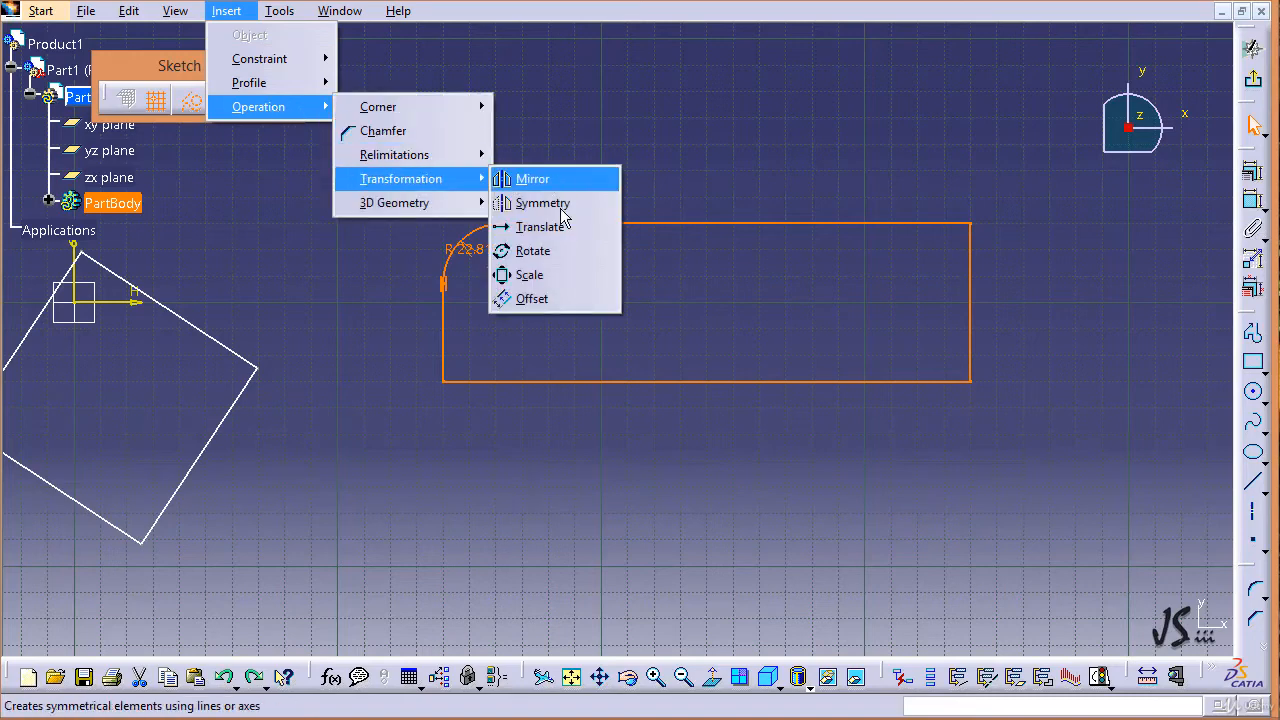
click(558, 292)
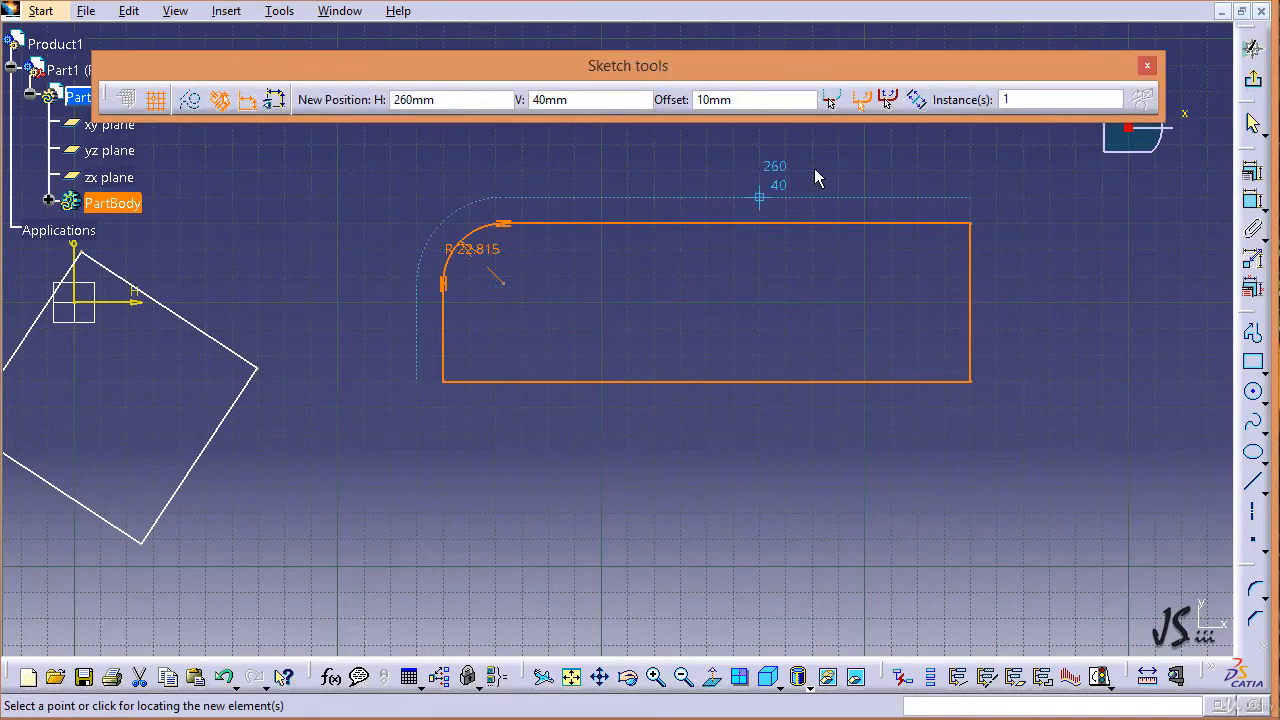
click(887, 100)
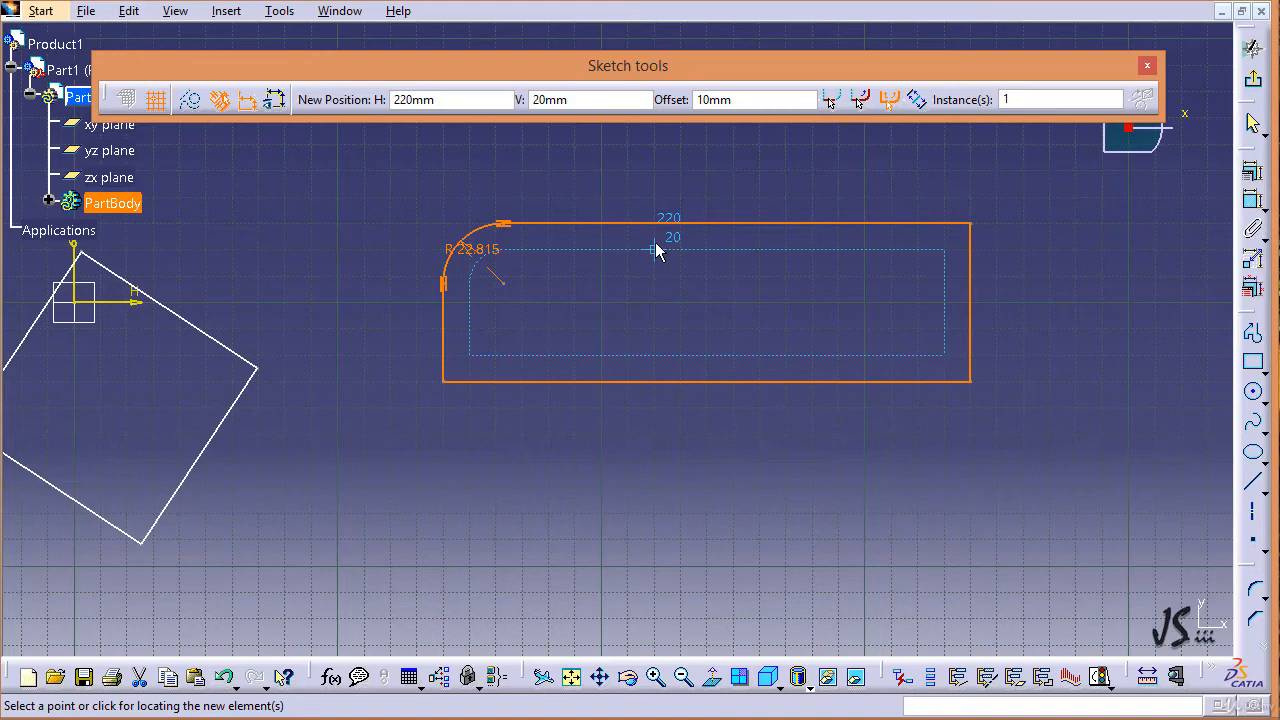
click(656, 250)
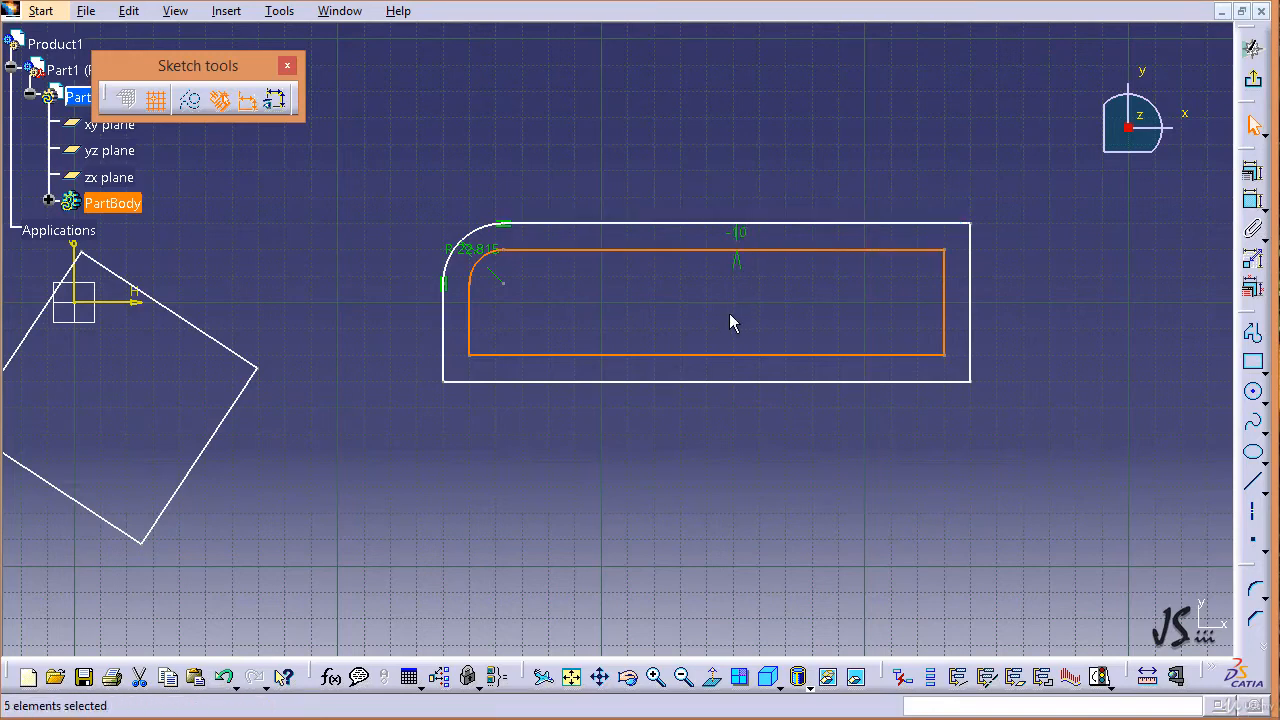
key(ctrl+z)
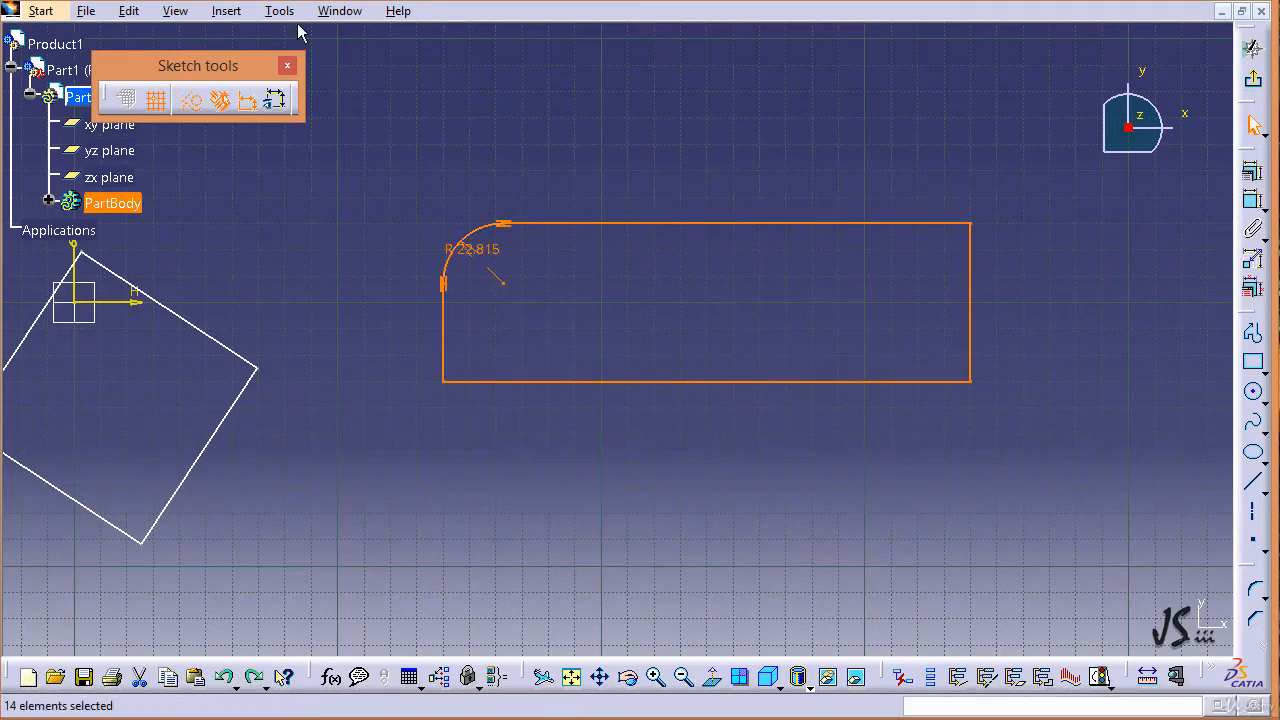
- Offset the rounded rectangle to both sides with point propagation, using 2 instances spaced 10 mm apart
click(226, 11)
mouse_move(250, 107)
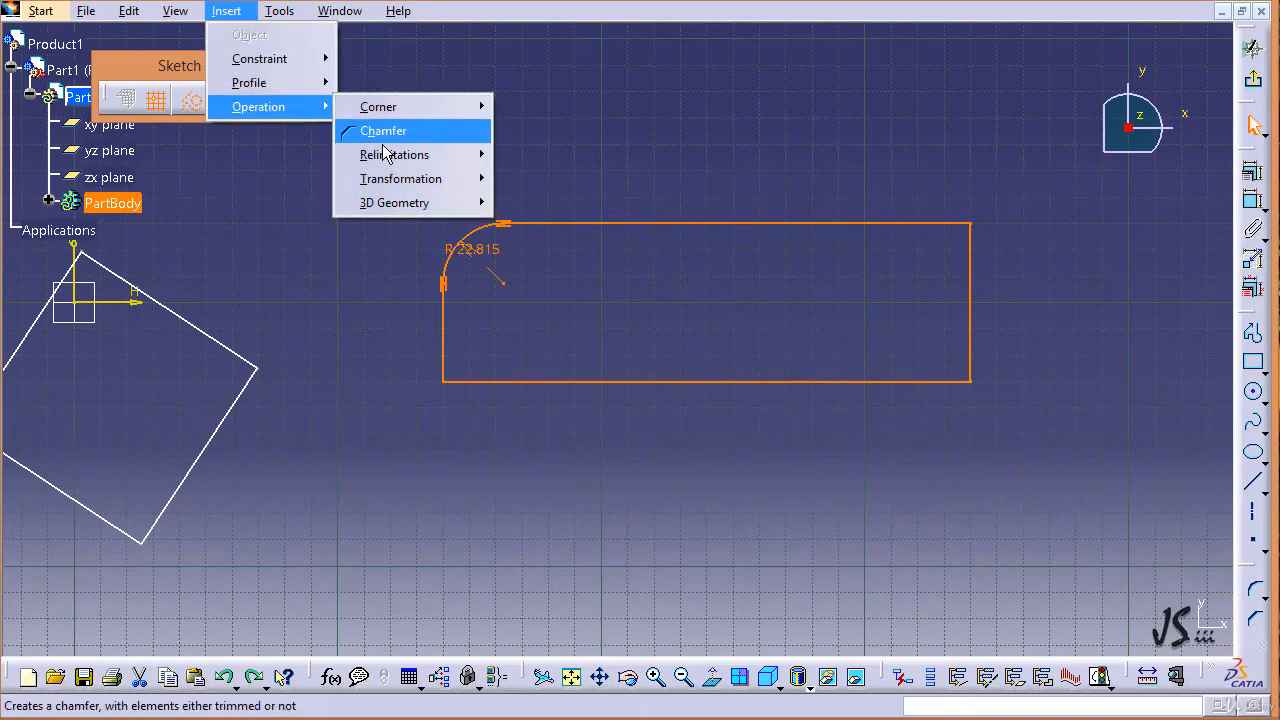
mouse_move(420, 191)
click(565, 298)
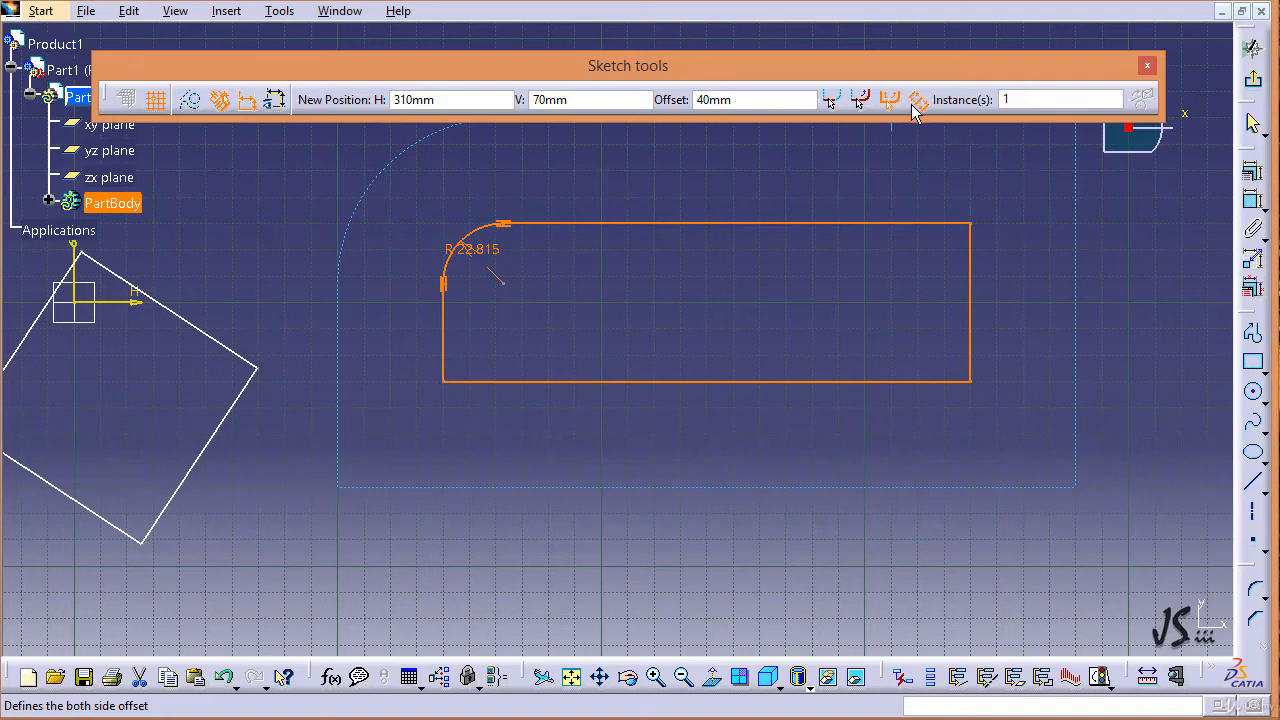
click(914, 102)
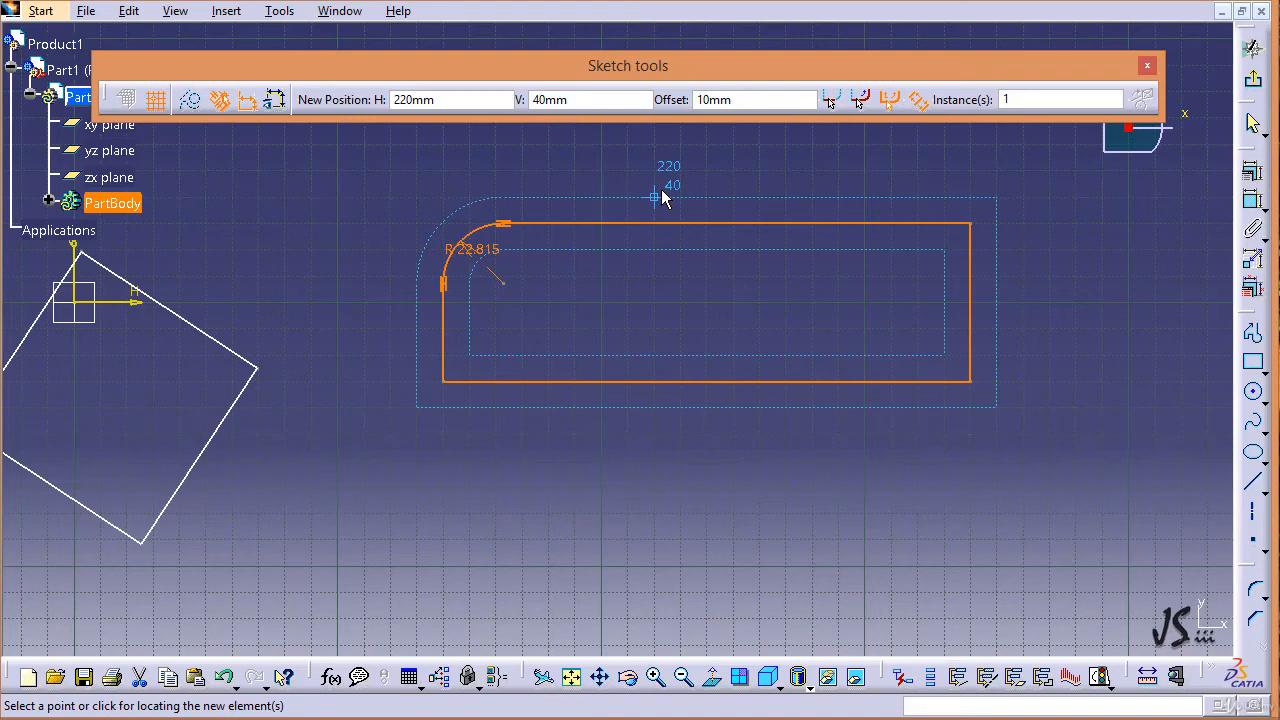
double_click(1022, 100)
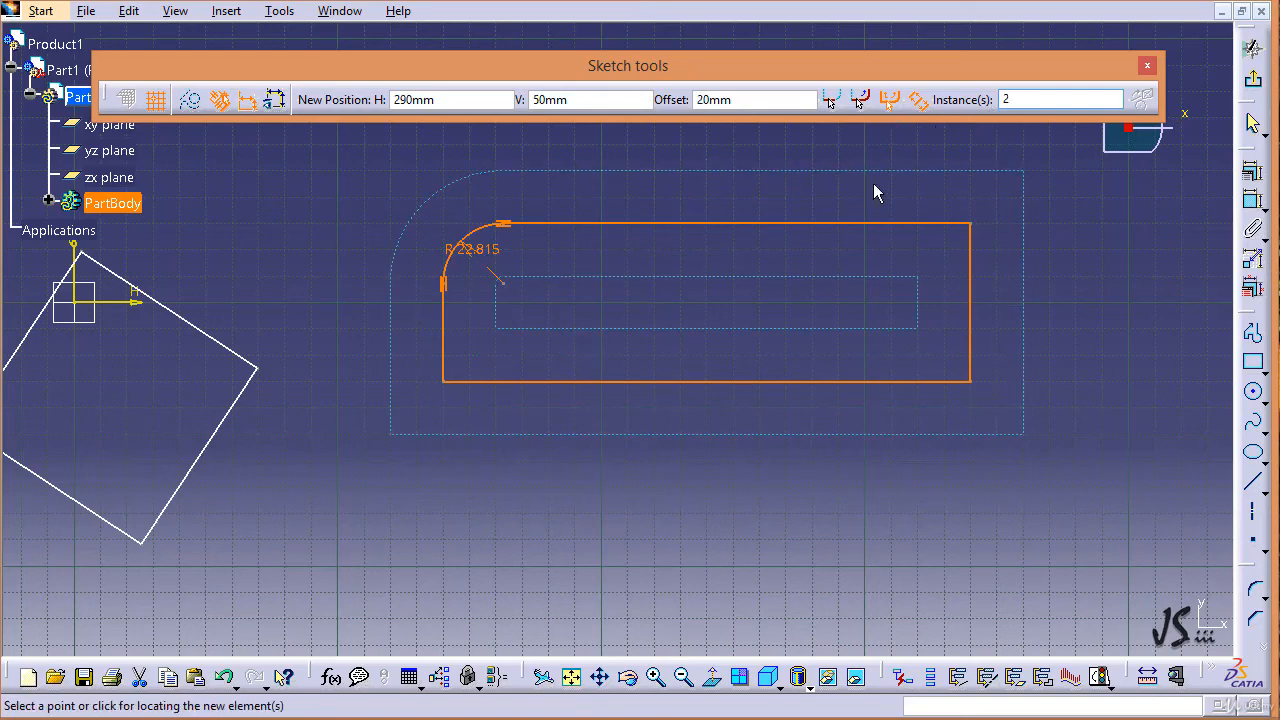
click(686, 210)
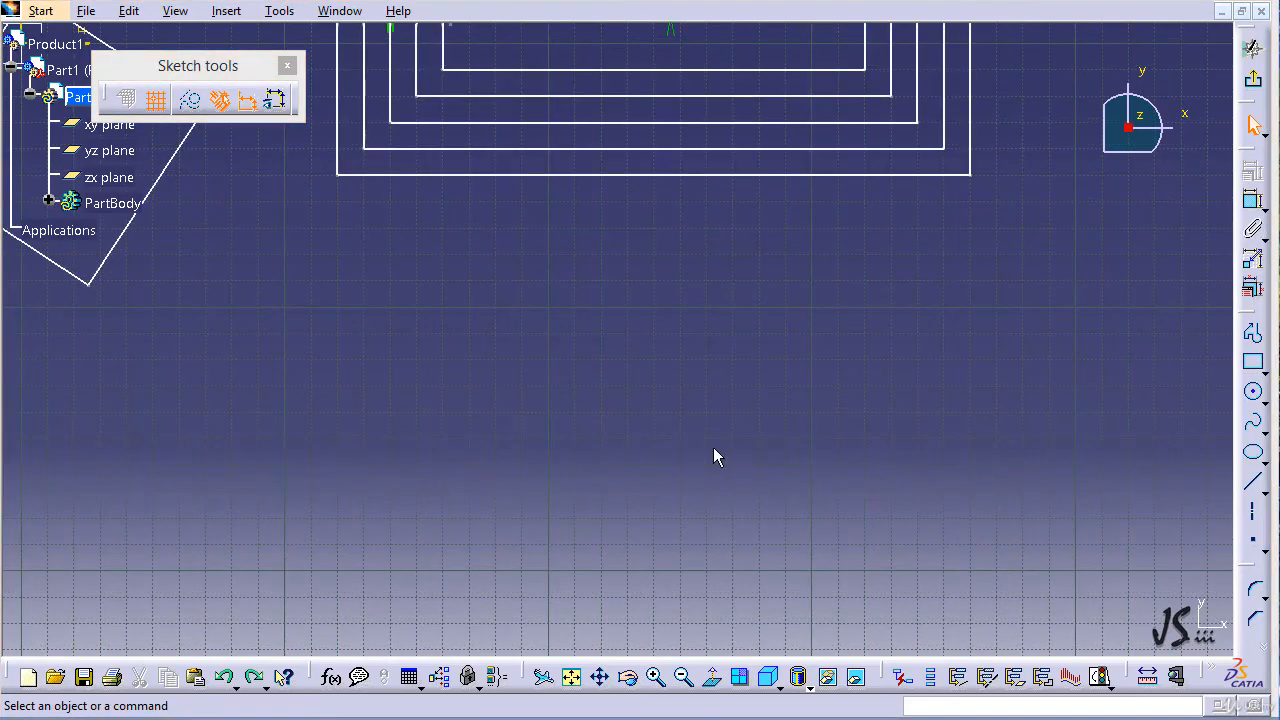
- Sketch a wavy four-point spline below the nested rectangles, ending at H 350 mm, V -110 mm
click(1253, 421)
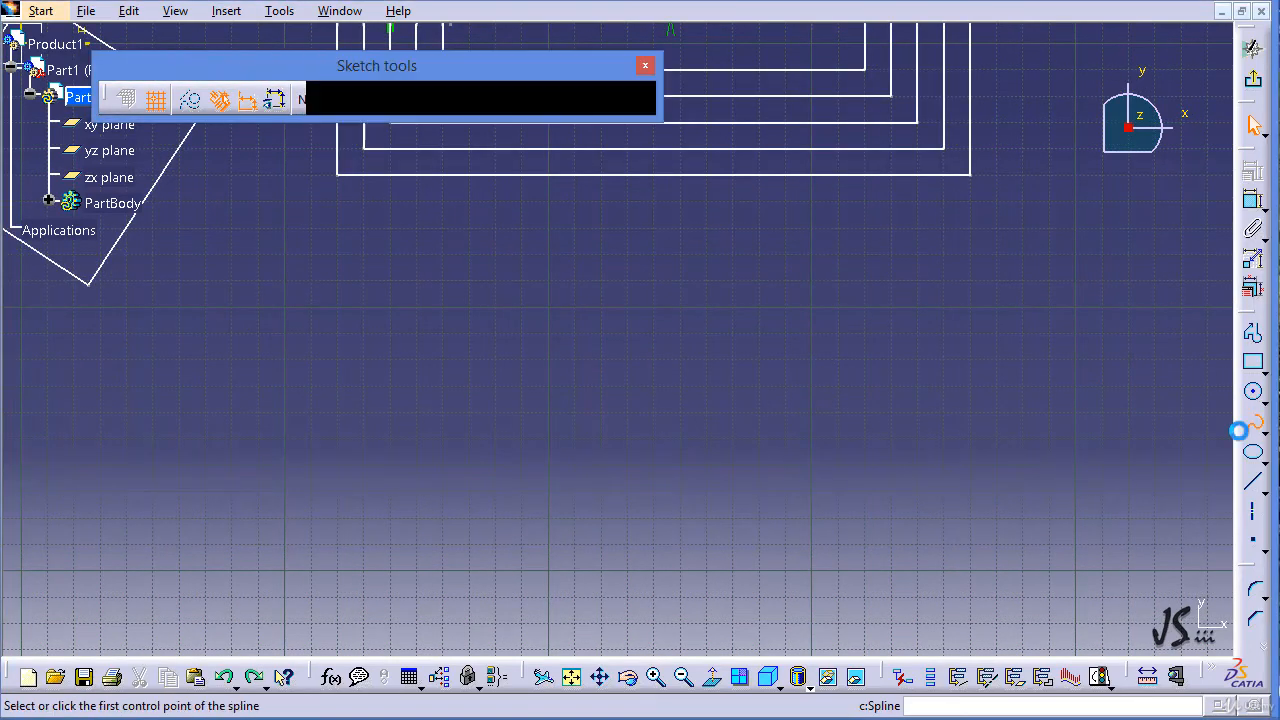
click(363, 437)
click(496, 333)
click(760, 412)
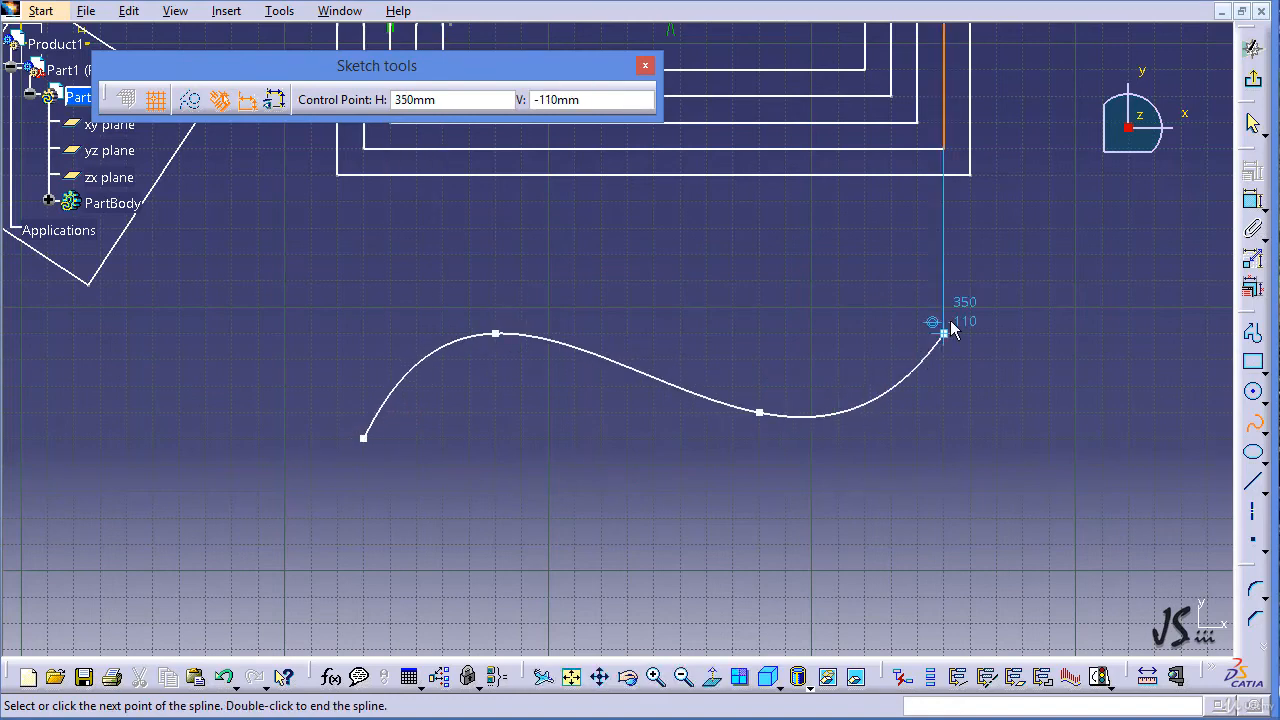
double_click(946, 332)
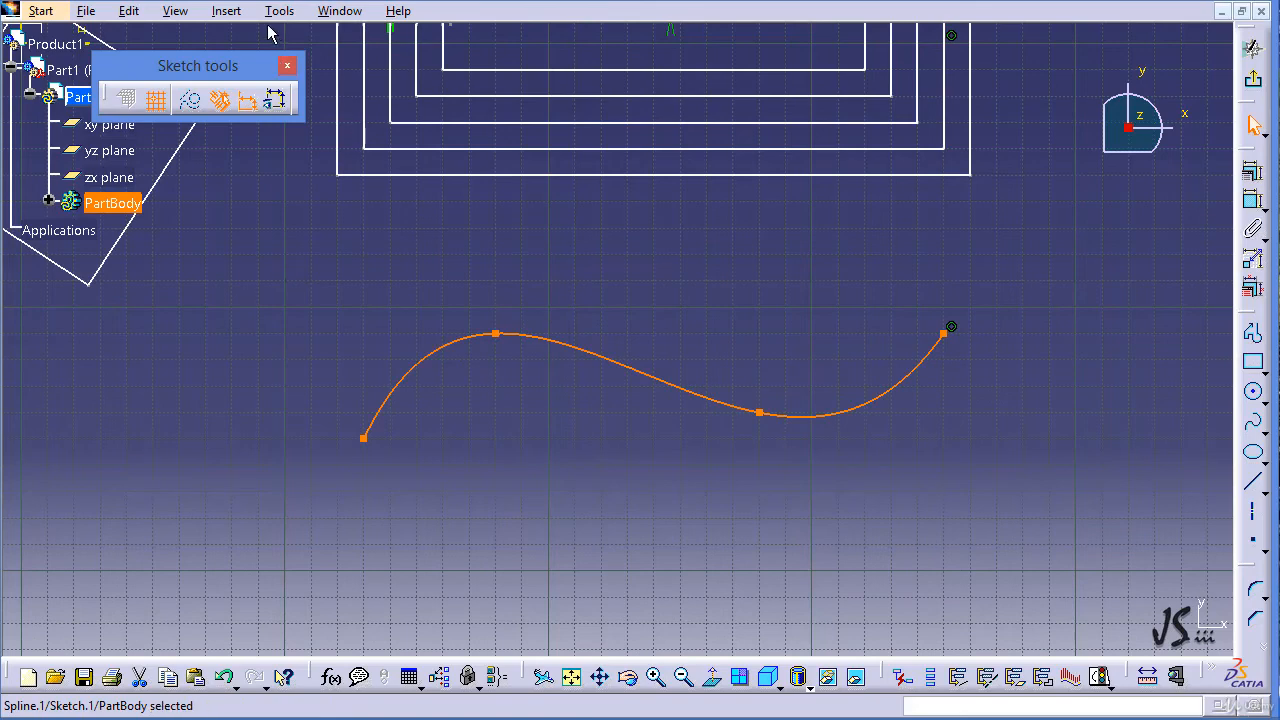
- Offset the spline downward by about 43.55 mm as a single one-sided instance
click(232, 12)
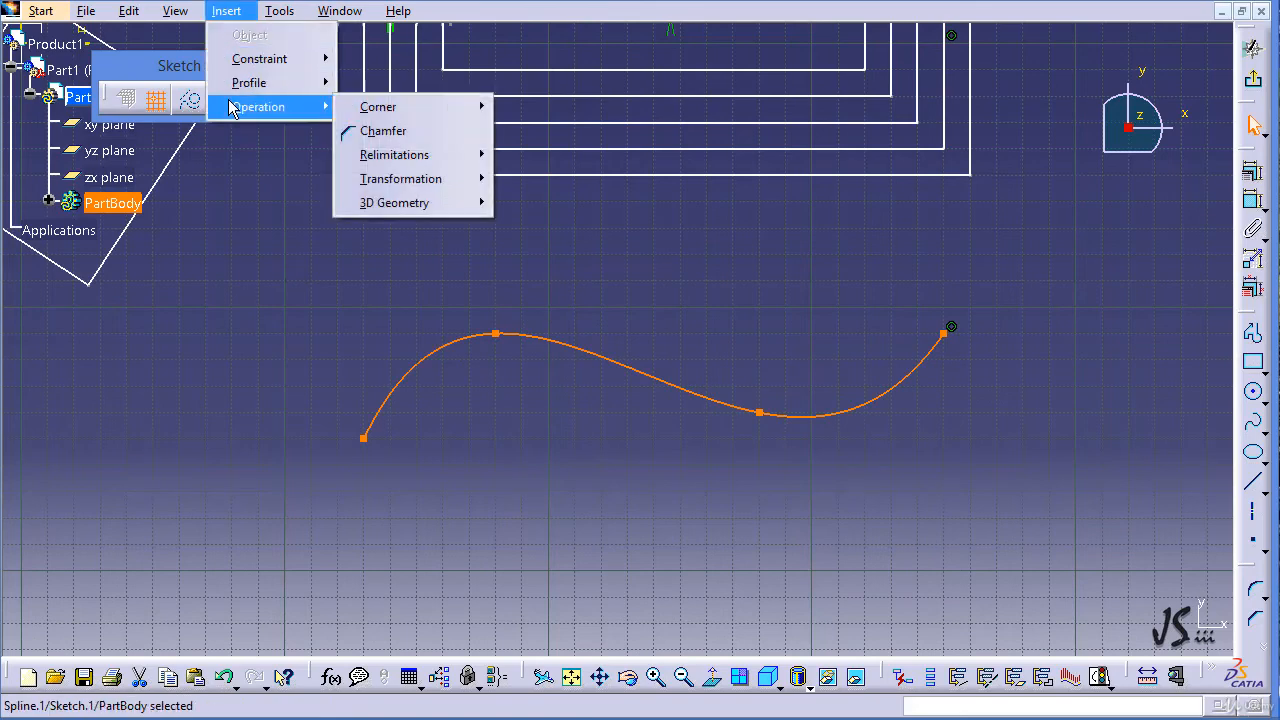
mouse_move(243, 106)
mouse_move(425, 180)
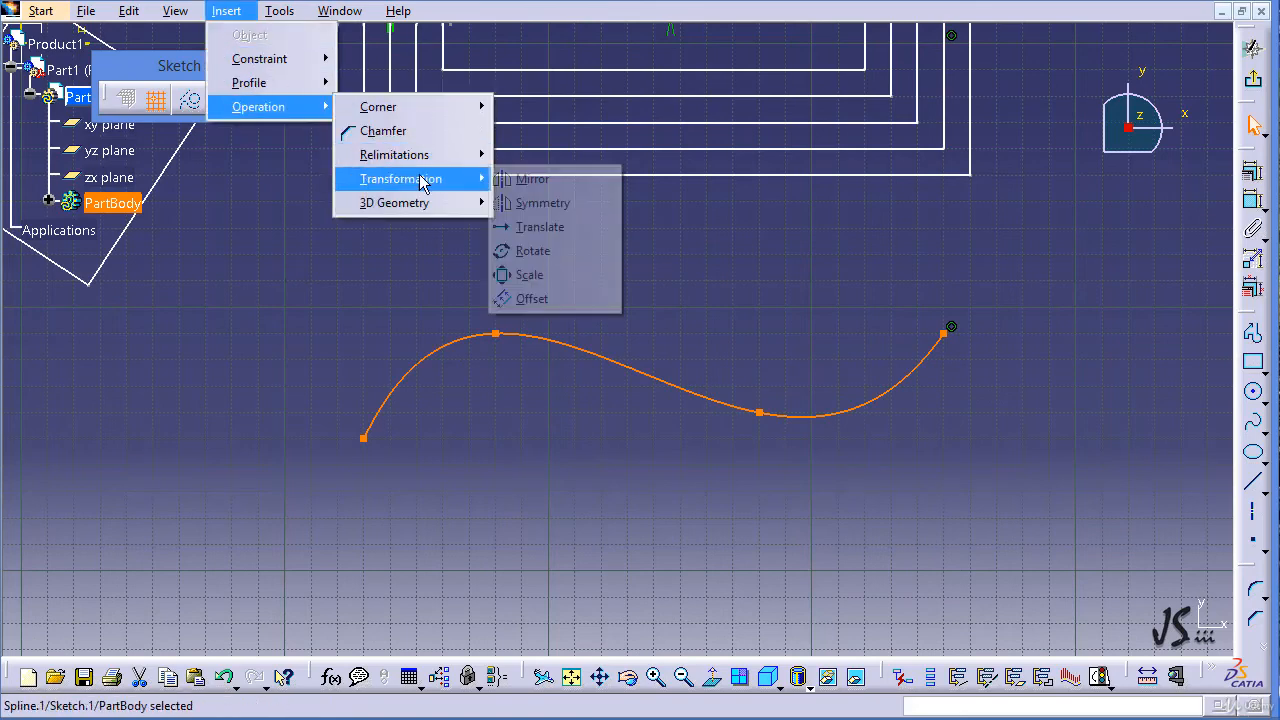
click(575, 300)
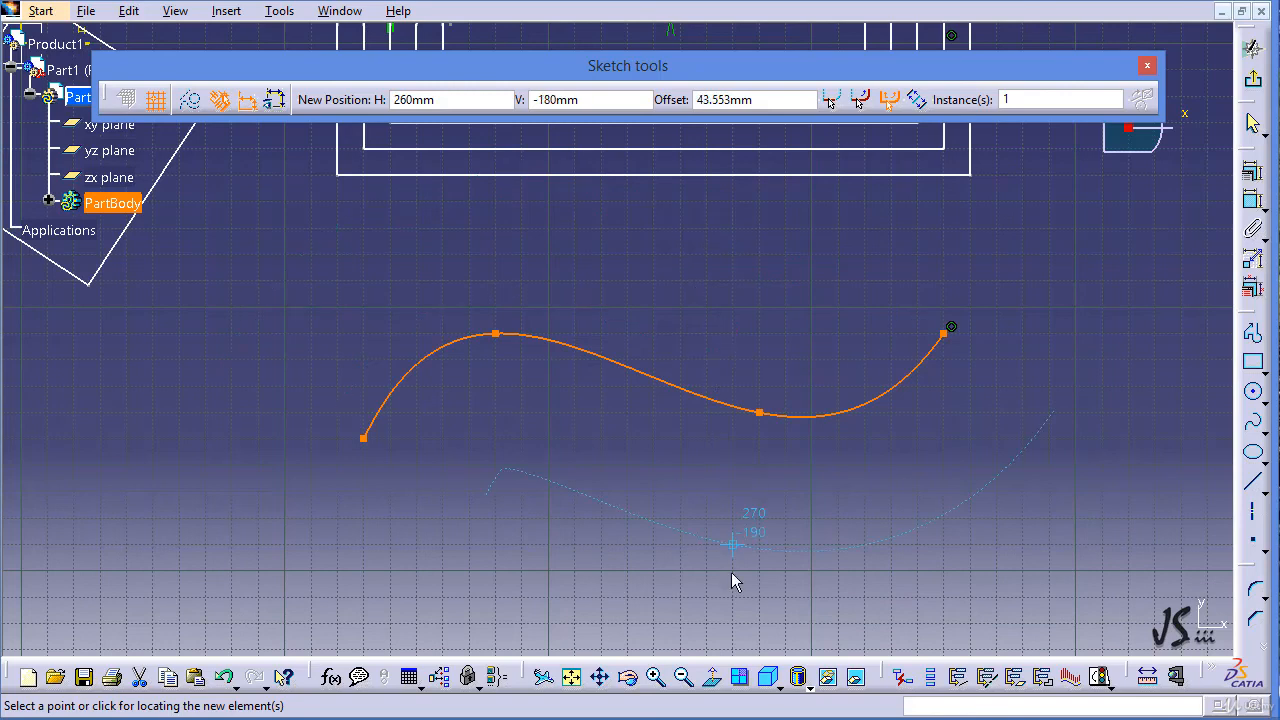
middle_drag(734, 580, 732, 396)
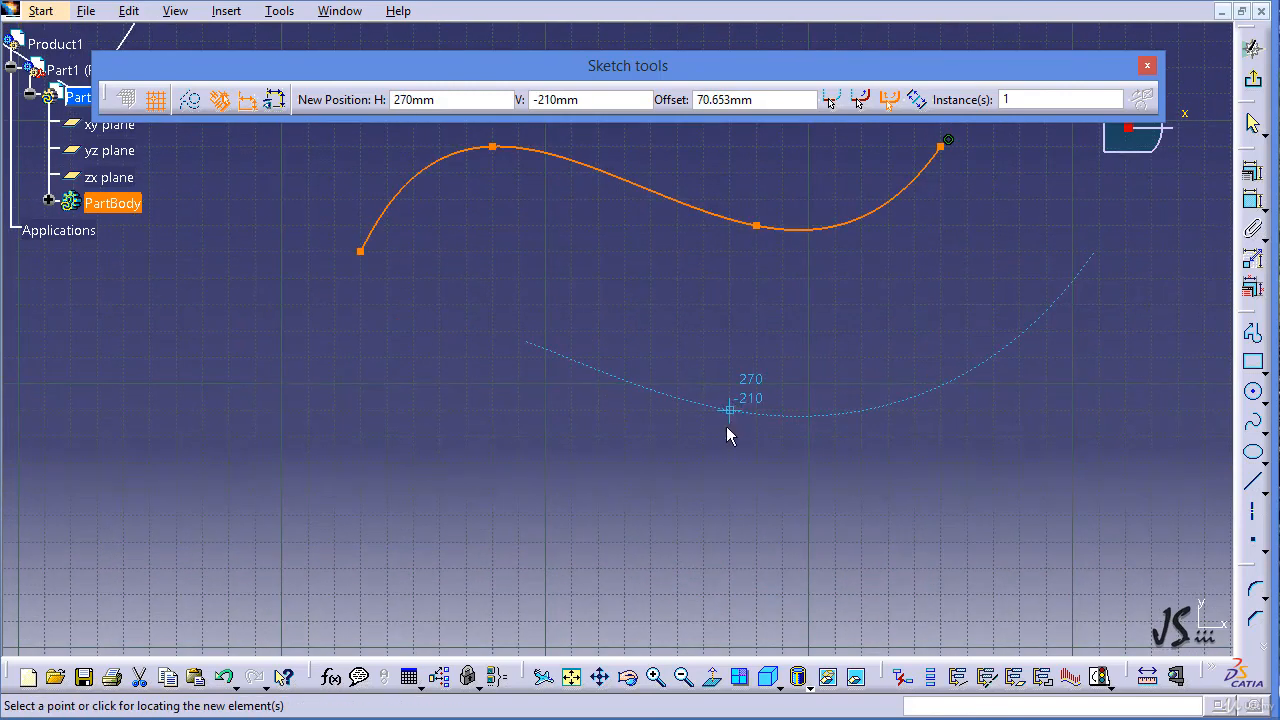
click(692, 333)
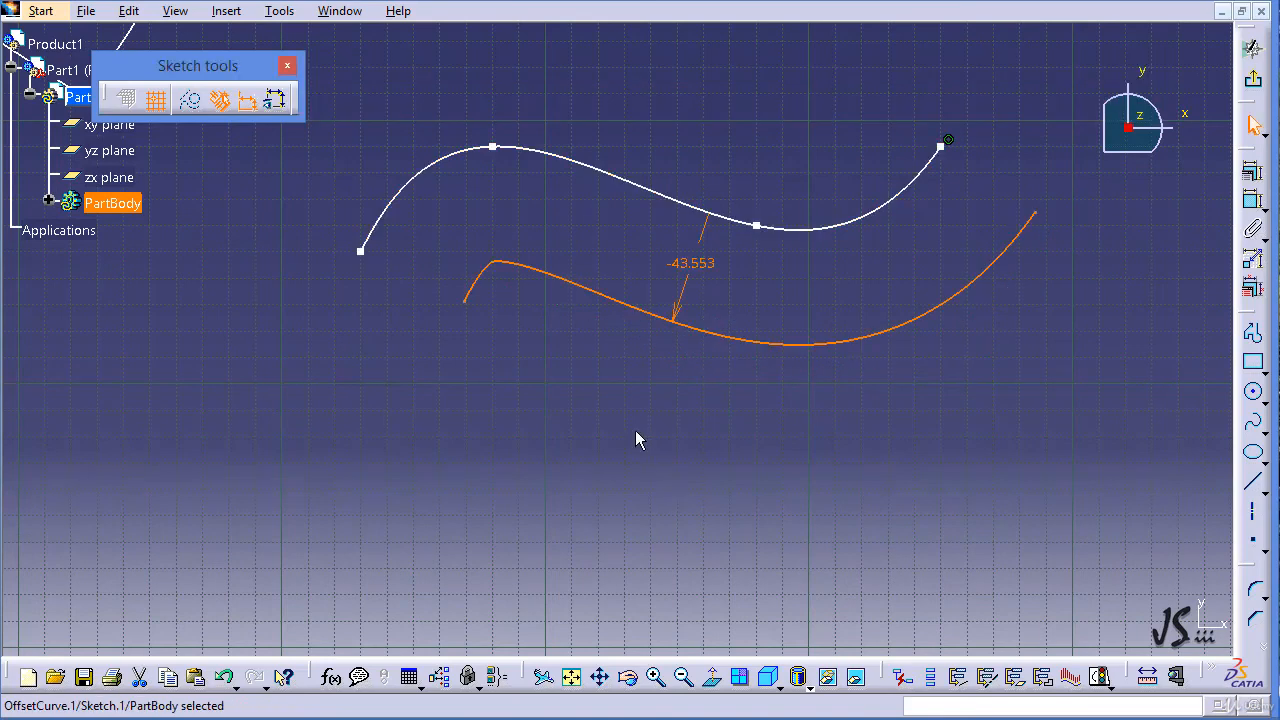
click(566, 391)
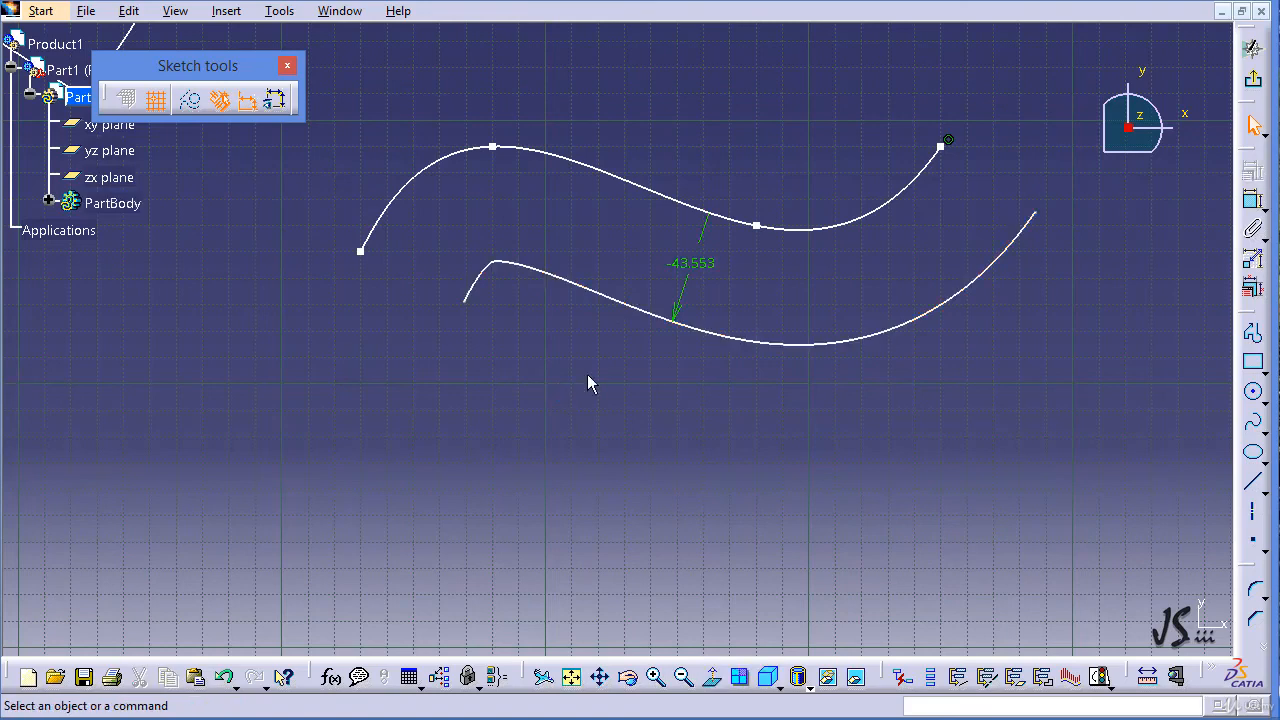